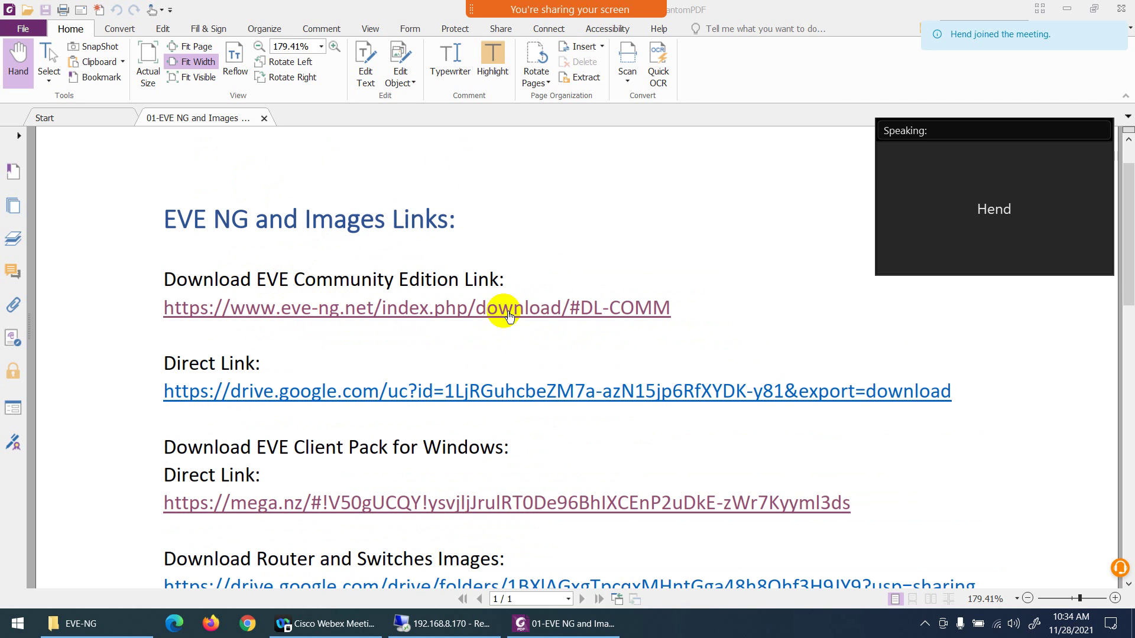
Step: Copy the EVE Community Edition link from the PDF and open eve-ng.net/index.php/download/#DL-COMM in Chrome
left_click(892, 109)
left_click_drag(893, 115, 210, 12)
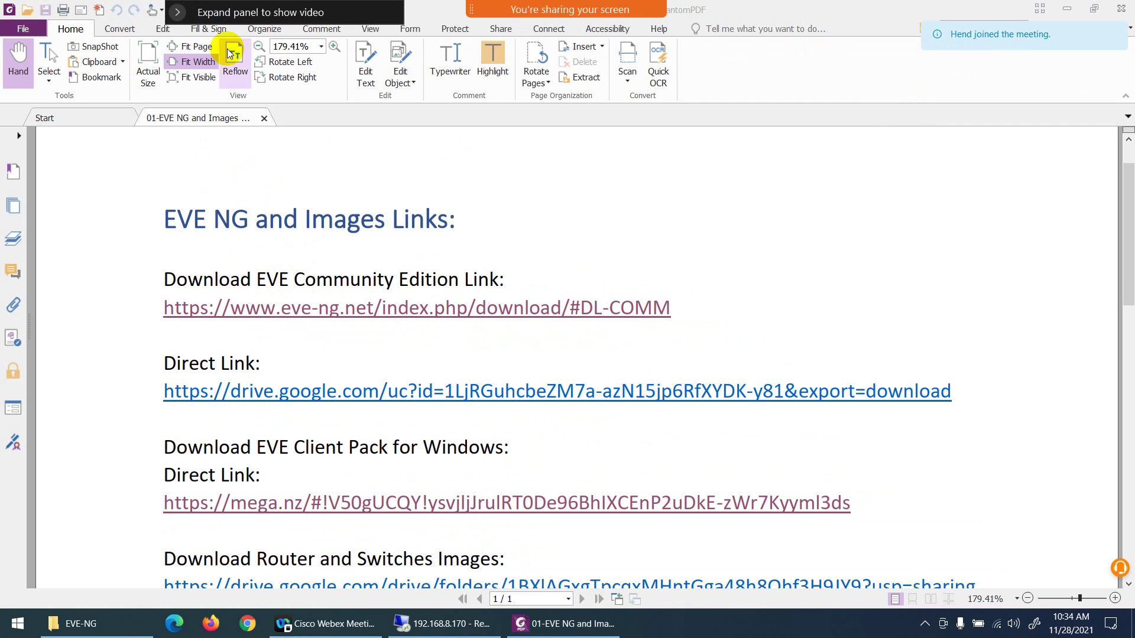
right_click(381, 310)
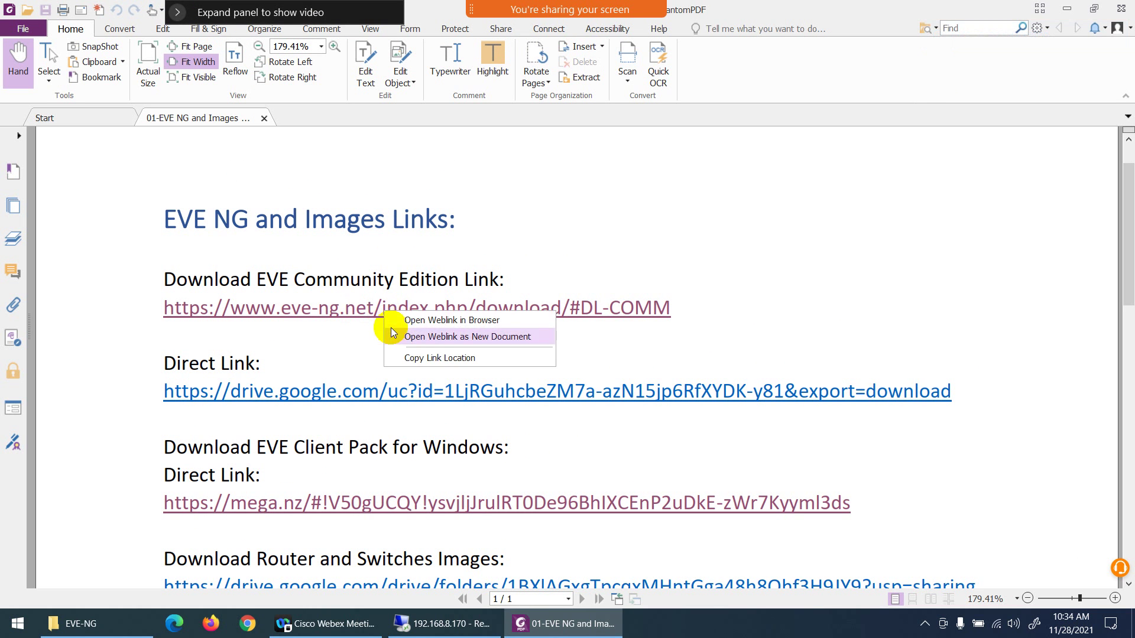
left_click(407, 359)
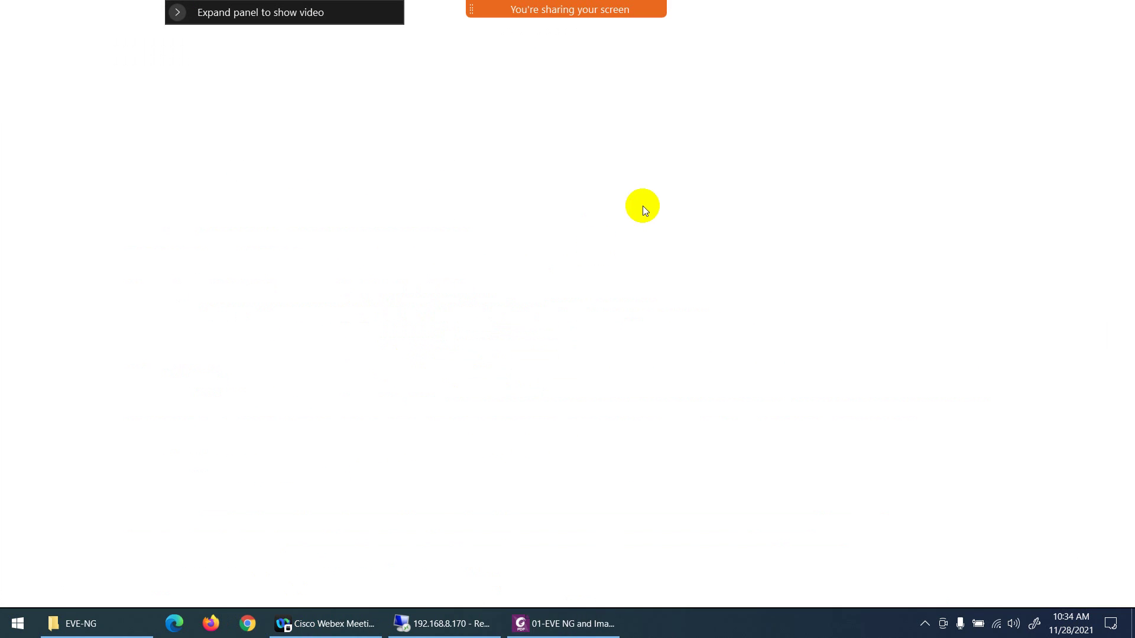
key("ctrl+v")
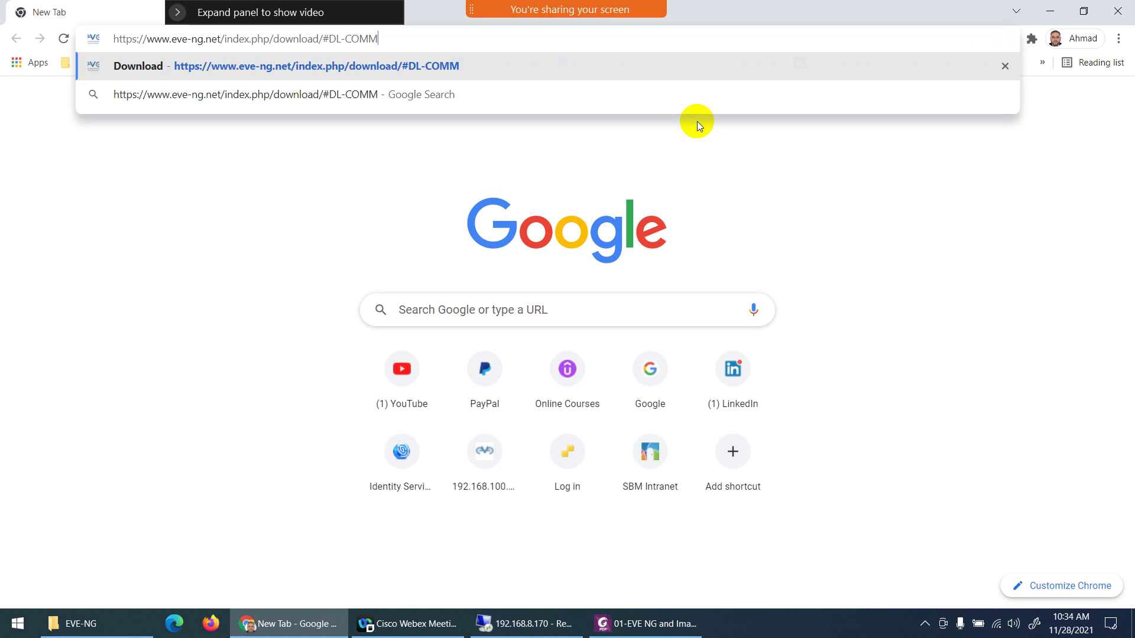
key("Return")
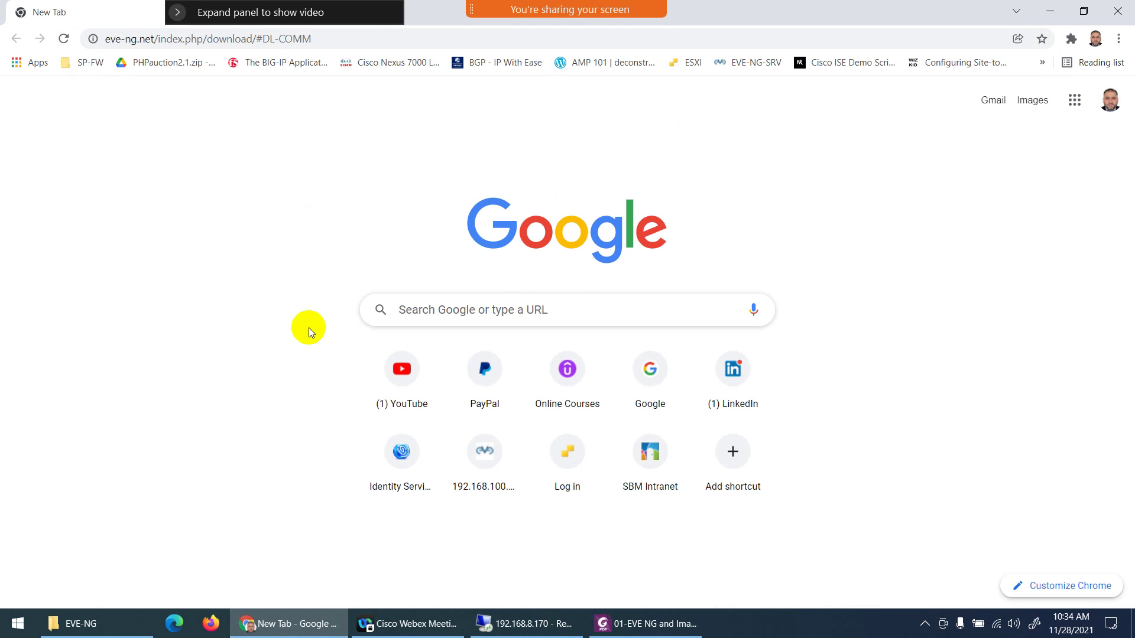
Step: Copy the Google Drive direct link for EVE Community Edition from the PDF and open it in a new Chrome tab
left_click(621, 621)
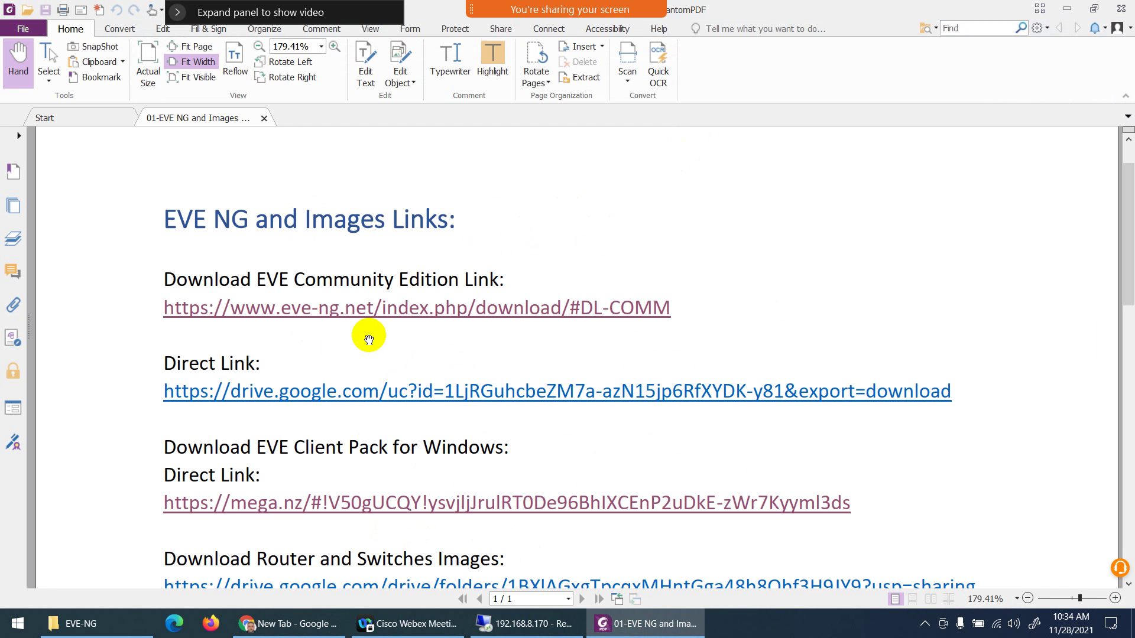
right_click(358, 395)
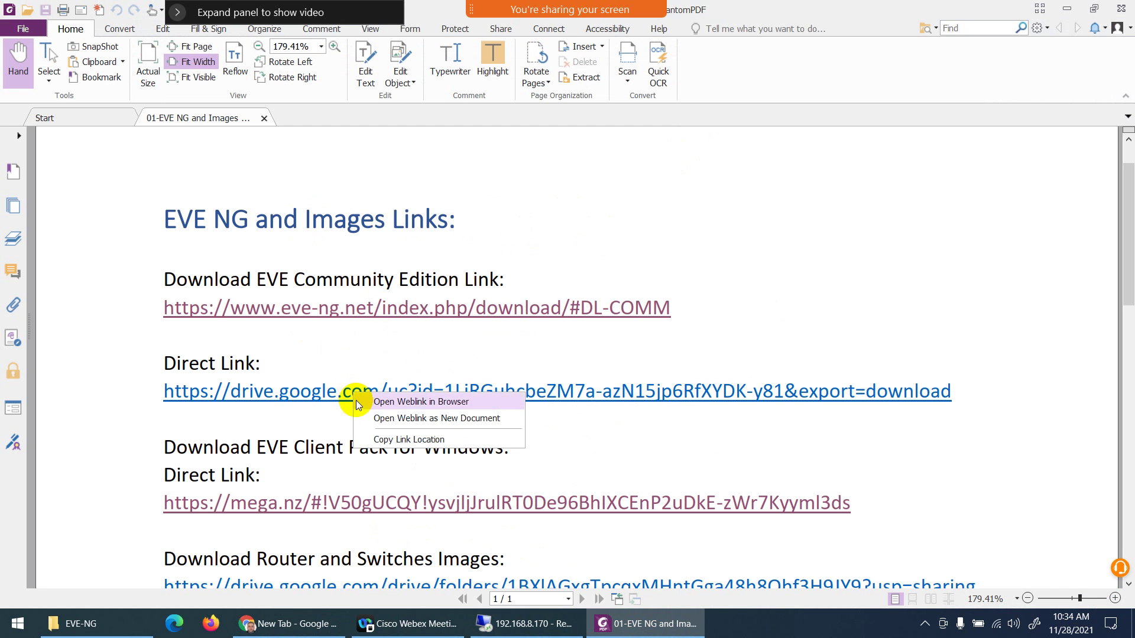
left_click(378, 440)
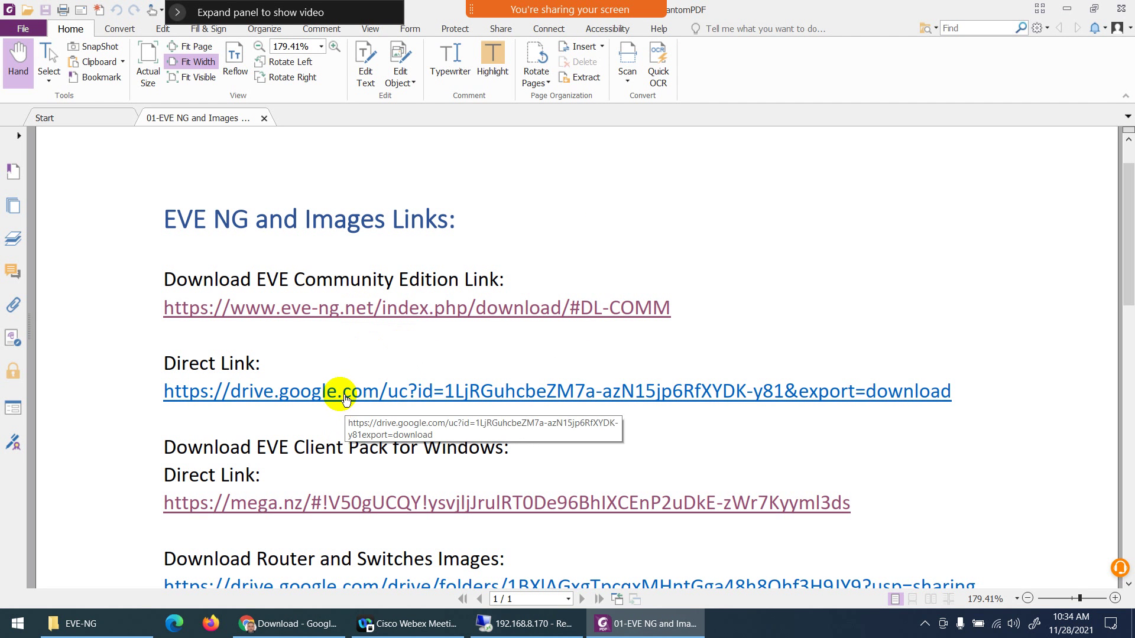
left_click(299, 618)
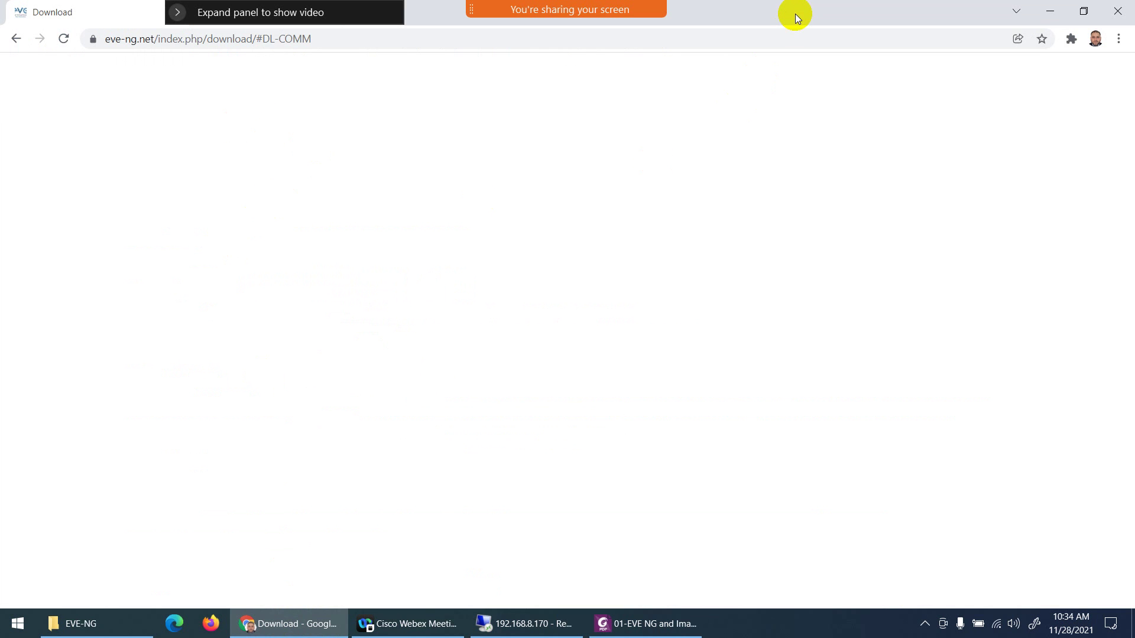
left_click_drag(795, 13, 798, 108)
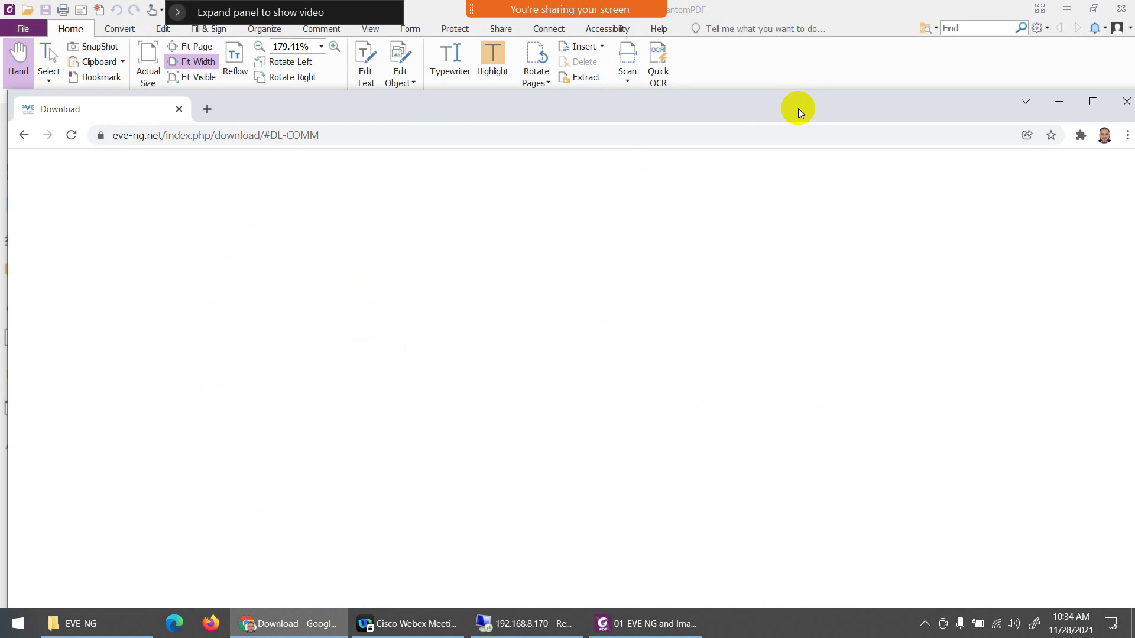
left_click(211, 108)
key("ctrl+v")
key("Return")
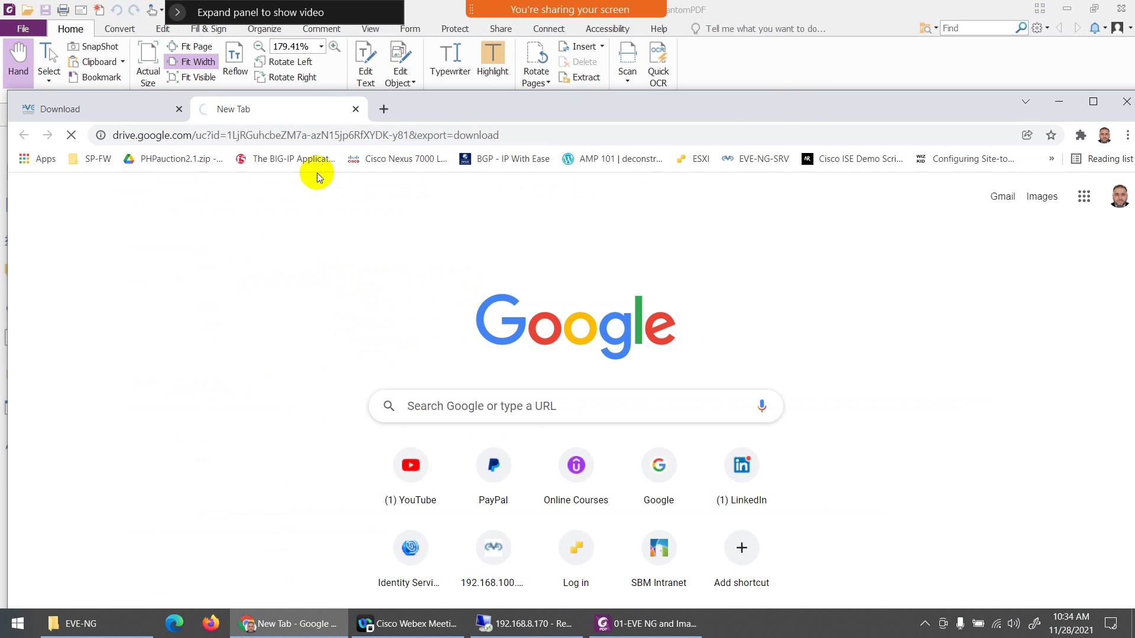
double_click(631, 104)
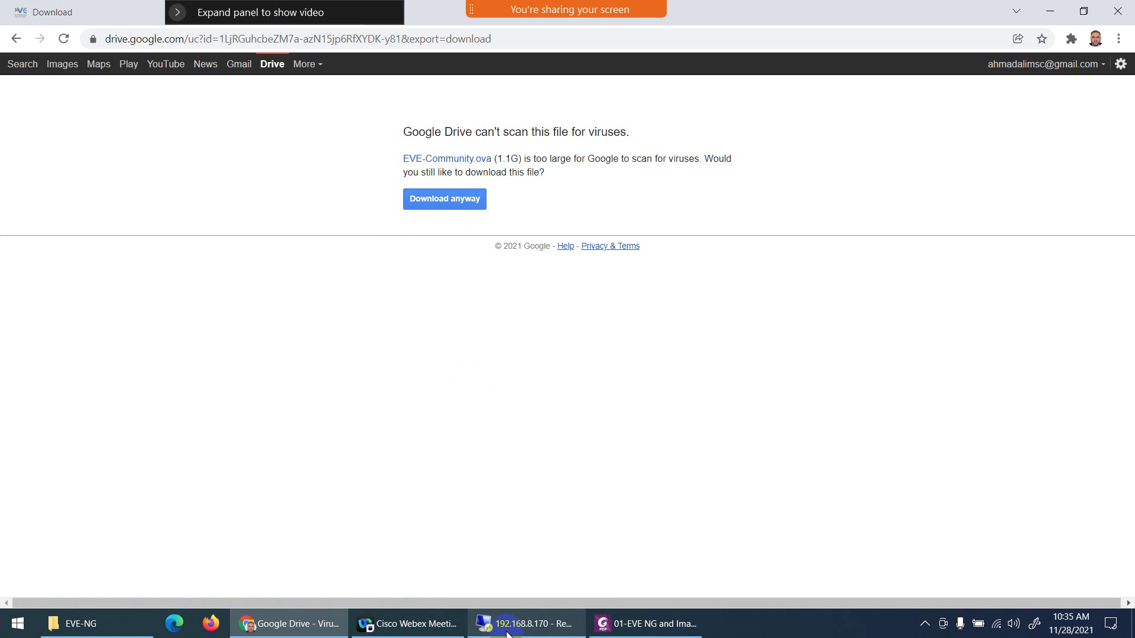
Step: Examine the Free EVE Community Edition section of the EVE-NG download page, highlighting its heading and the installation ISO label
left_click(645, 624)
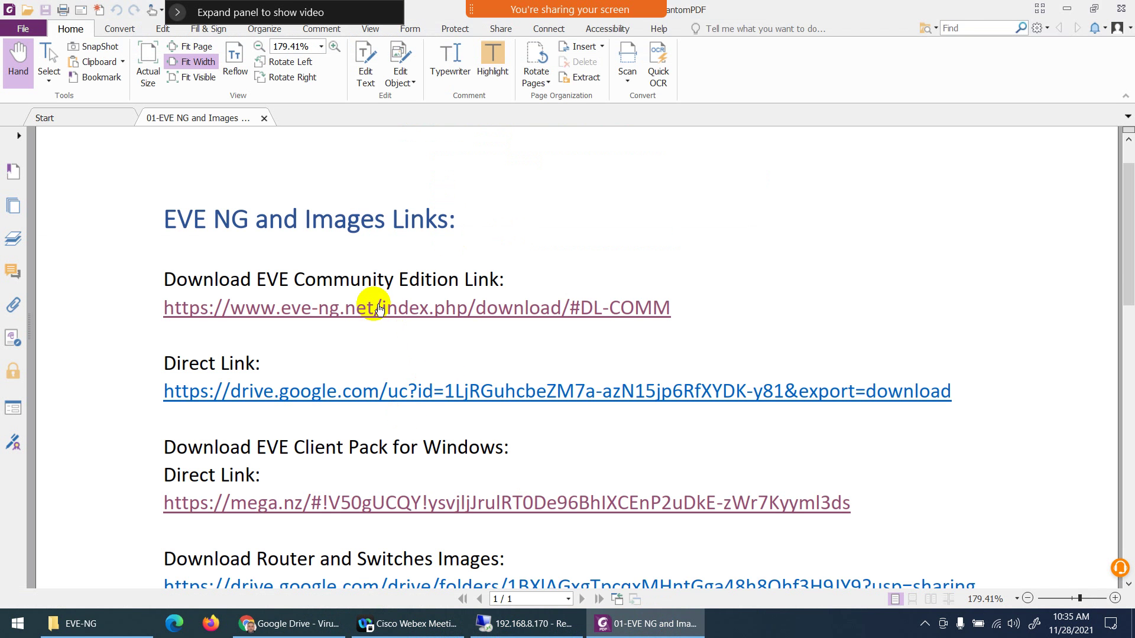
left_click(612, 620)
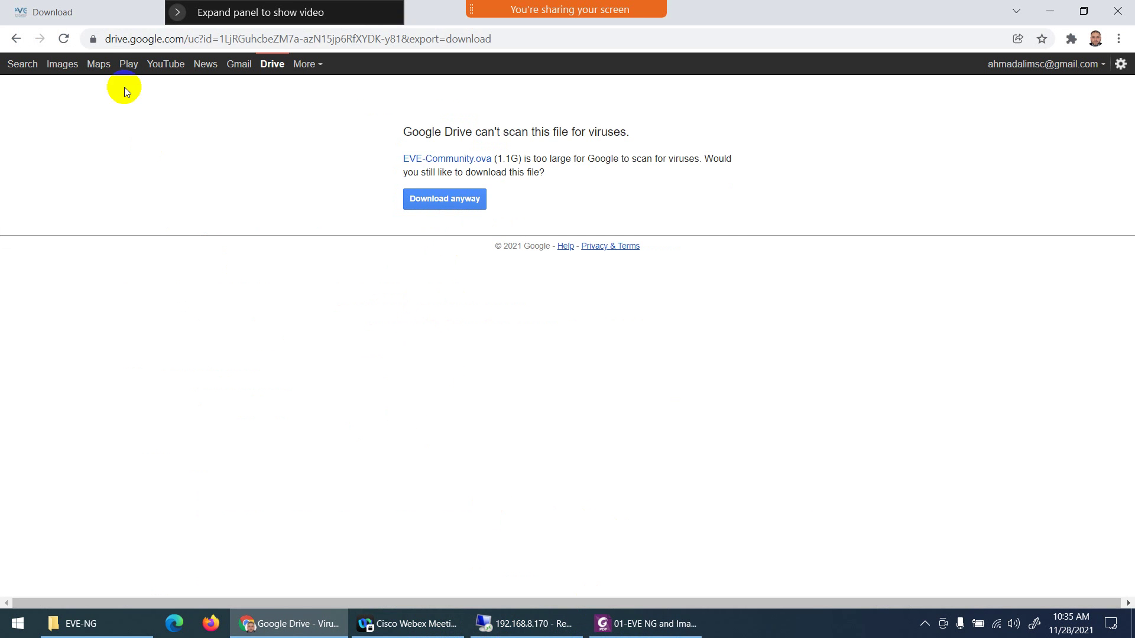
left_click(84, 8)
left_click(180, 187)
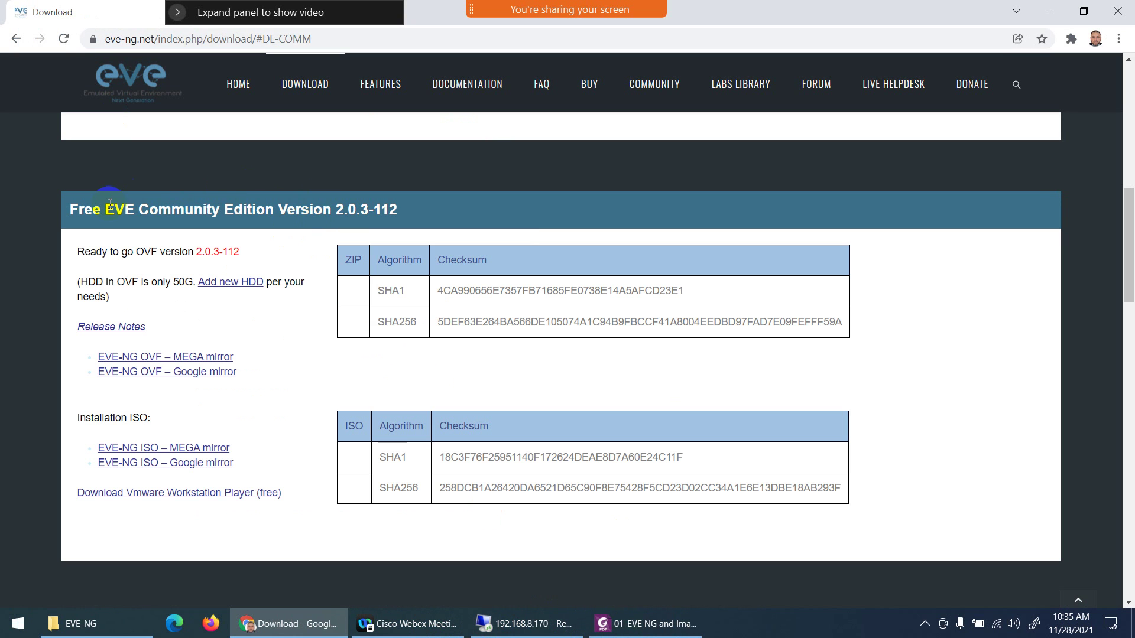
left_click_drag(108, 208, 308, 210)
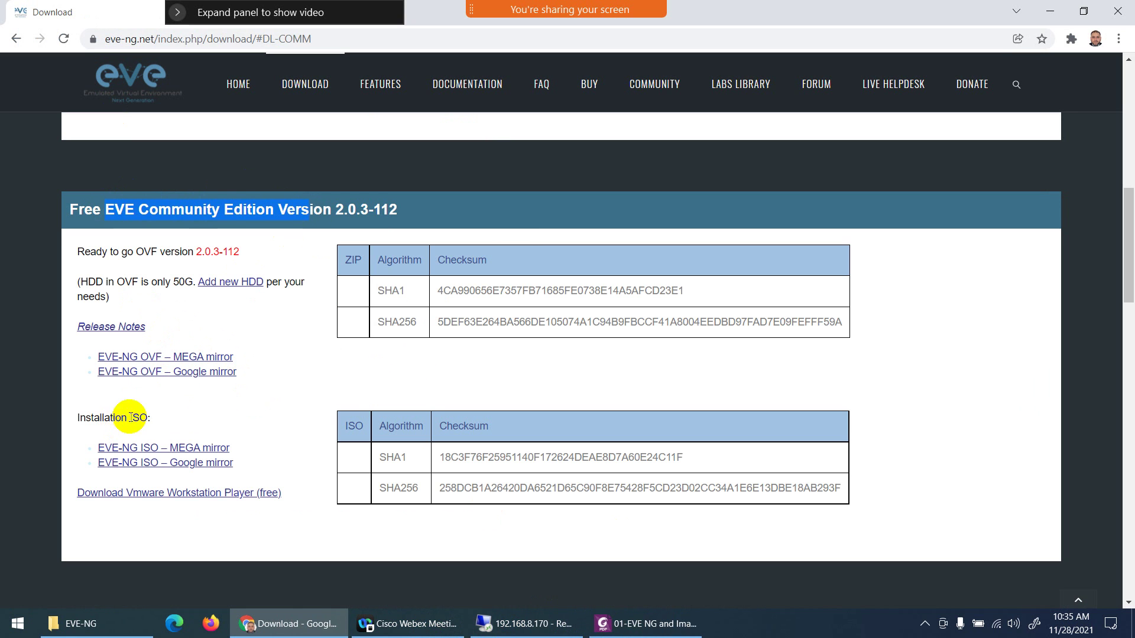
left_click_drag(131, 417, 151, 418)
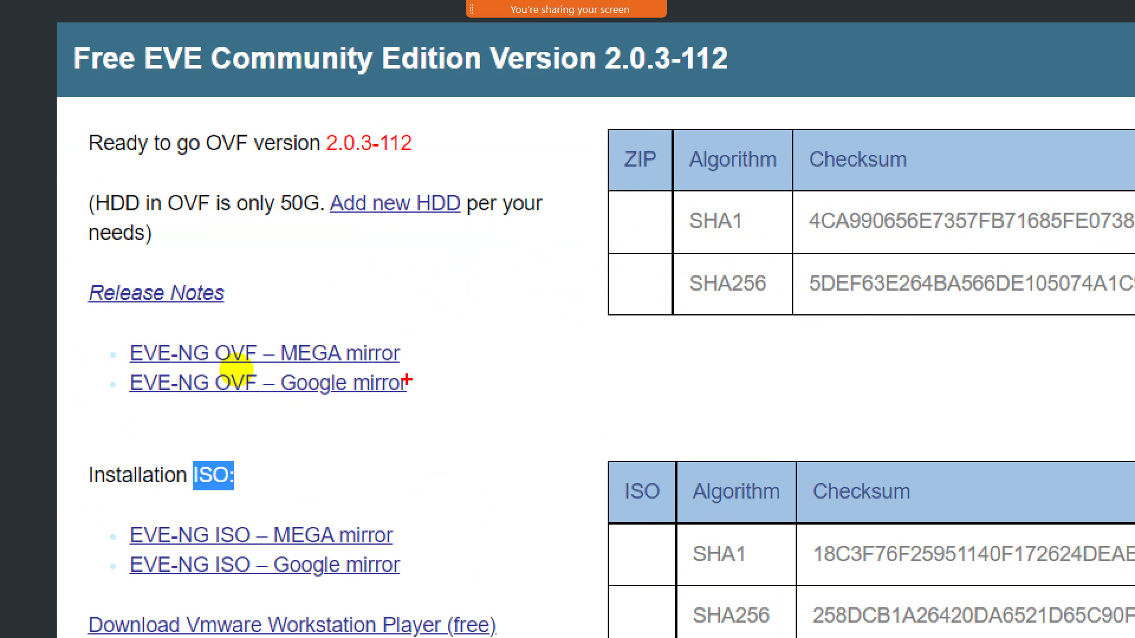
Step: Annotate the zoomed page with check marks on the EVE-NG OVF links and a circle and cross over ISO
left_click_drag(407, 384, 450, 335)
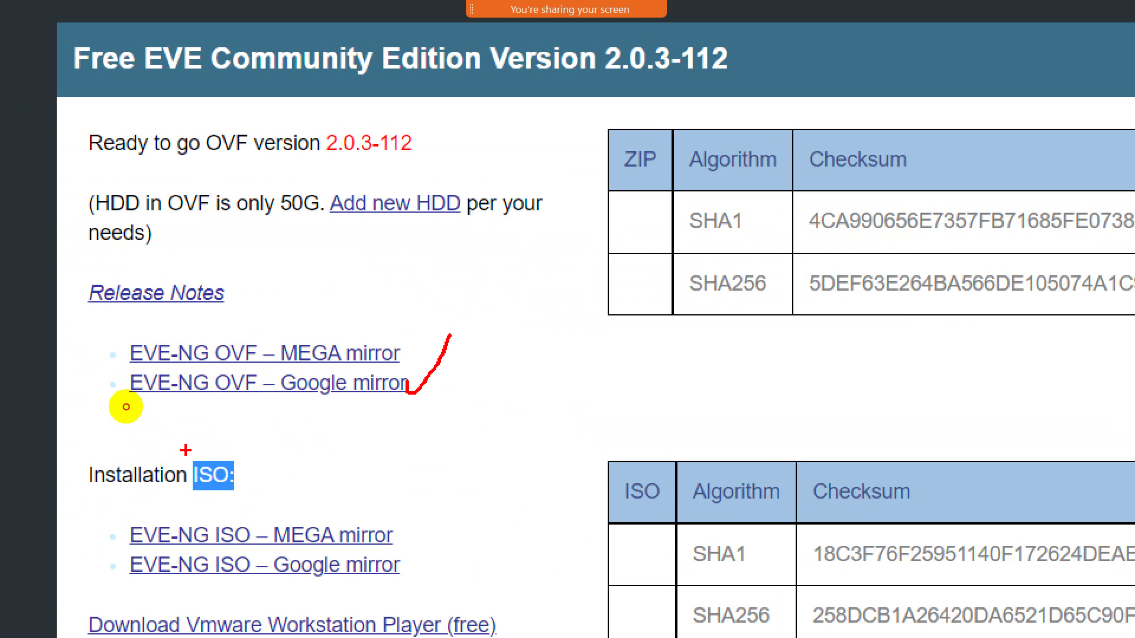
mouse_move(185, 450)
left_mouse_down()
mouse_move(247, 485)
mouse_move(184, 467)
mouse_move(265, 502)
left_mouse_up()
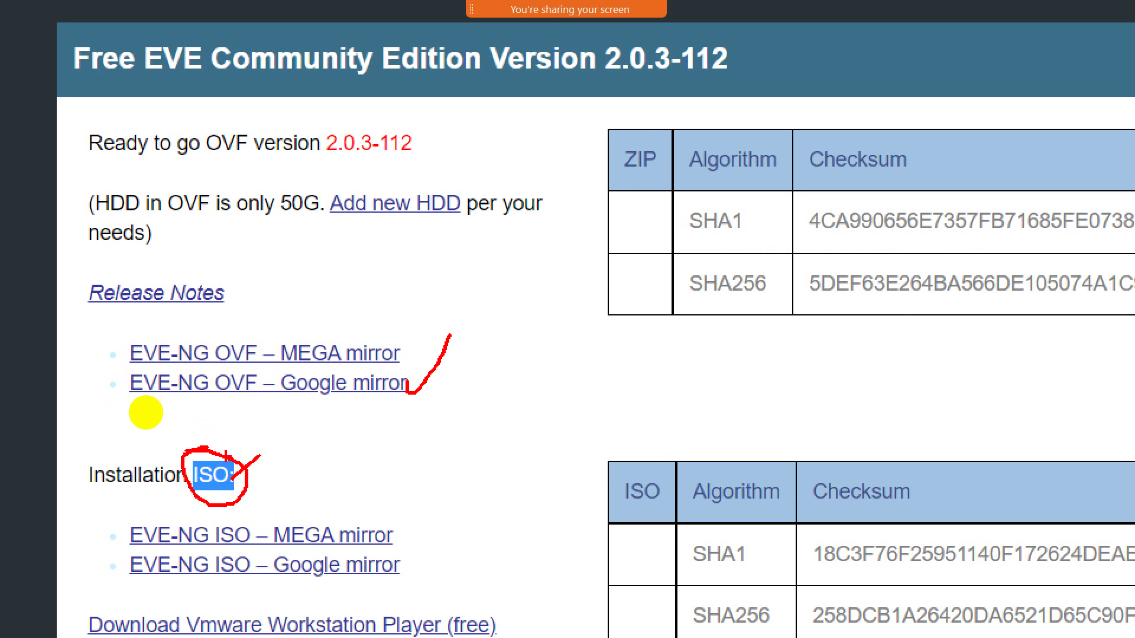
left_click_drag(260, 455, 234, 480)
mouse_move(238, 325)
left_mouse_down()
mouse_move(272, 319)
mouse_move(292, 296)
left_mouse_up()
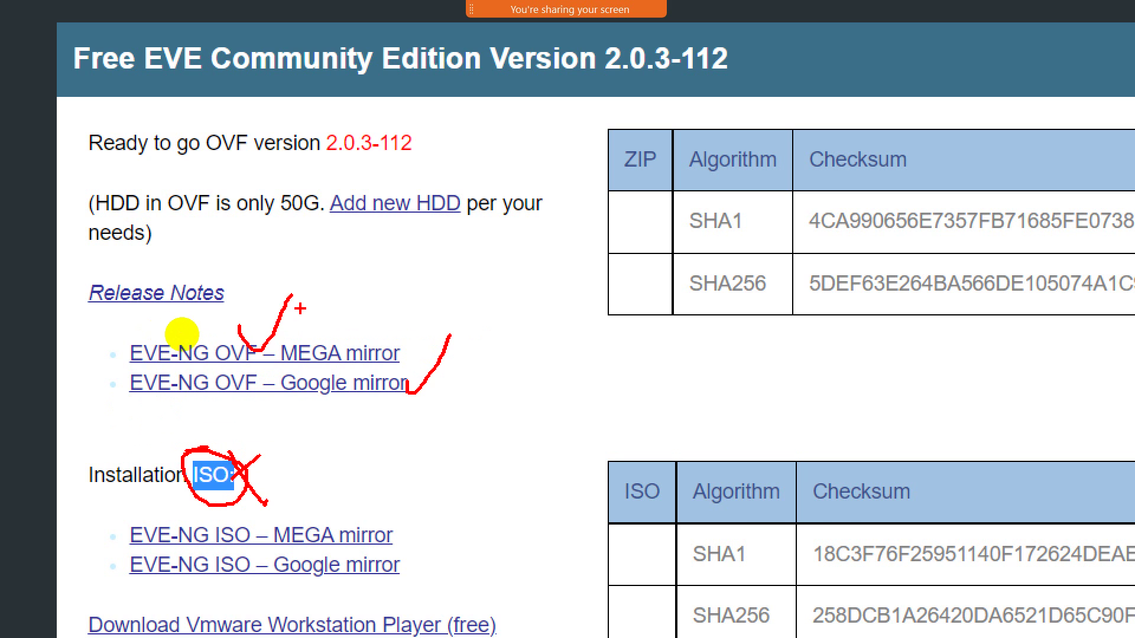
key("Escape")
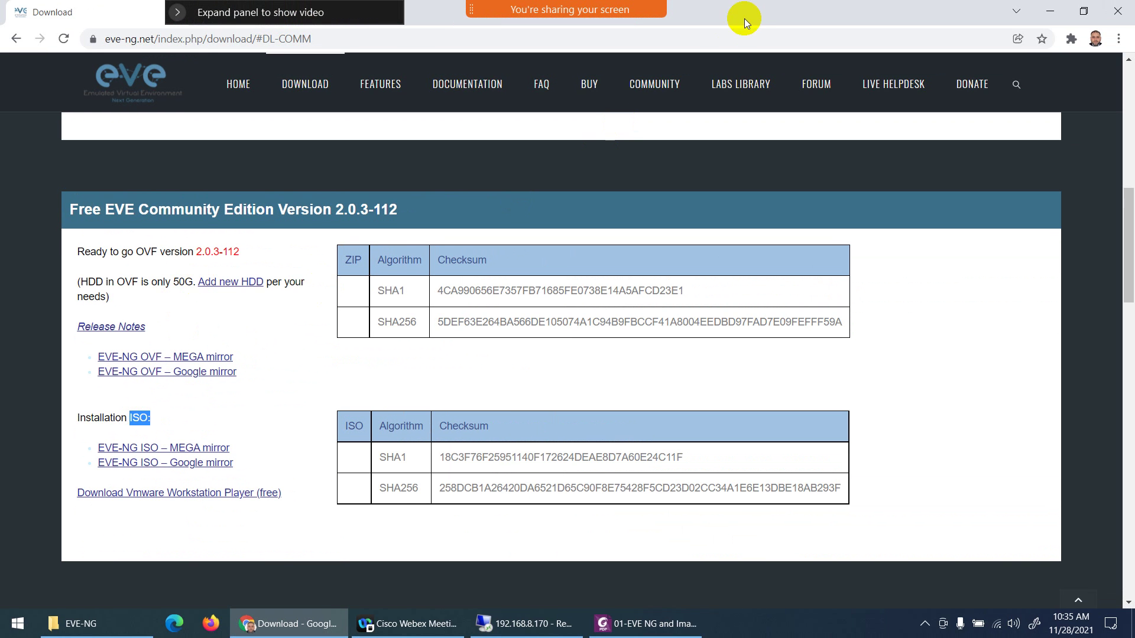
Step: Examine the EVE-Community.ova file offered on the Google Drive download page
left_click_drag(744, 19, 737, 105)
left_click(273, 121)
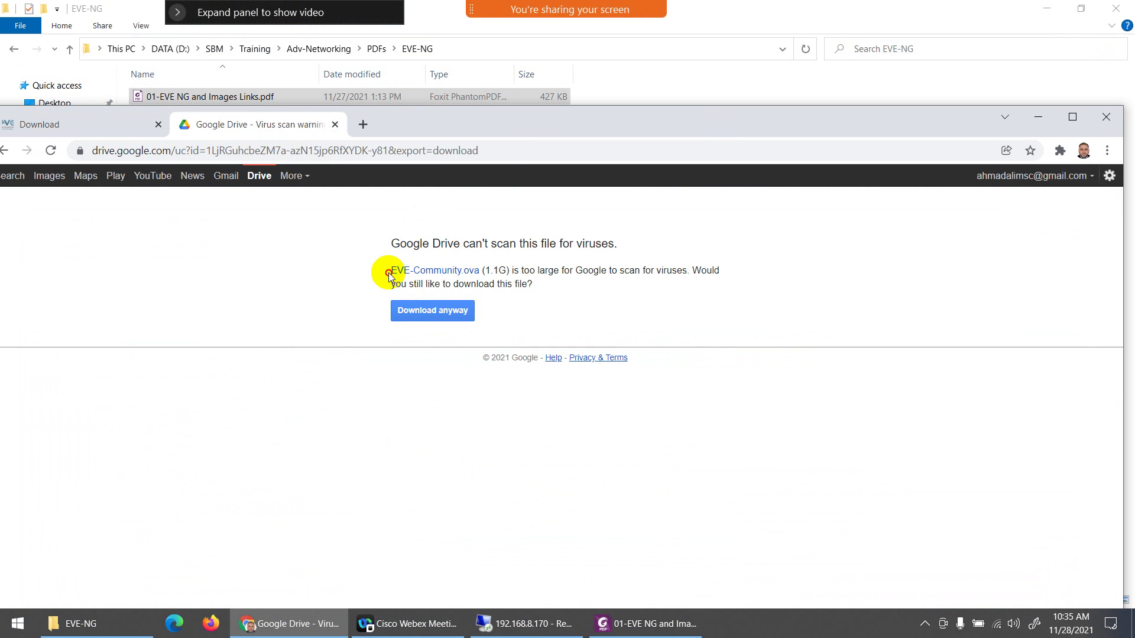
left_click_drag(388, 275, 481, 274)
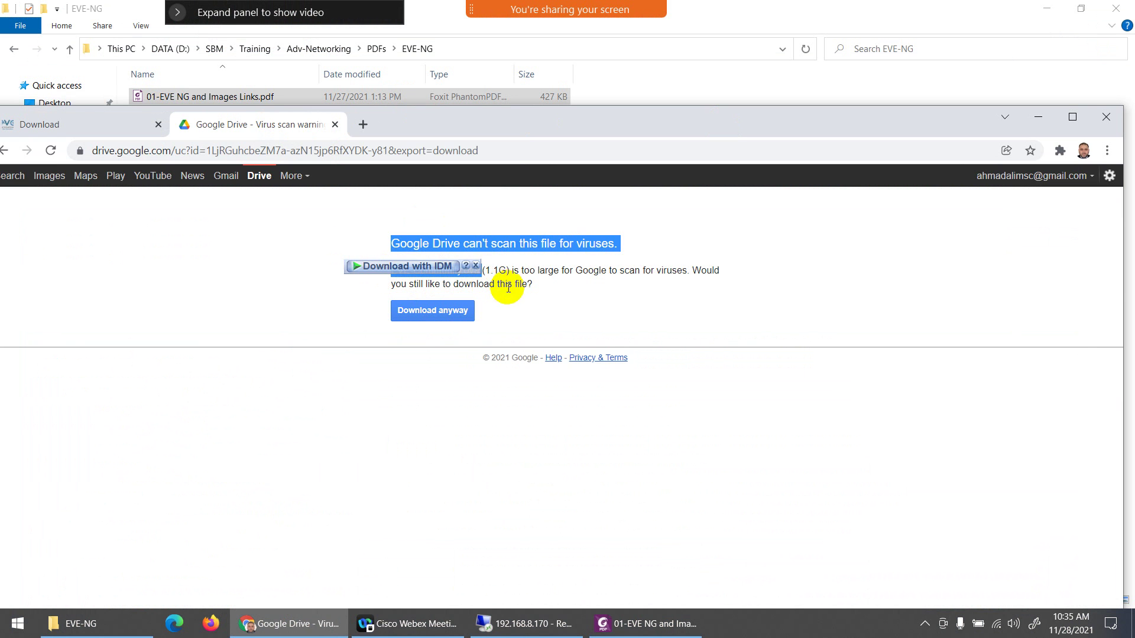
left_click(504, 288)
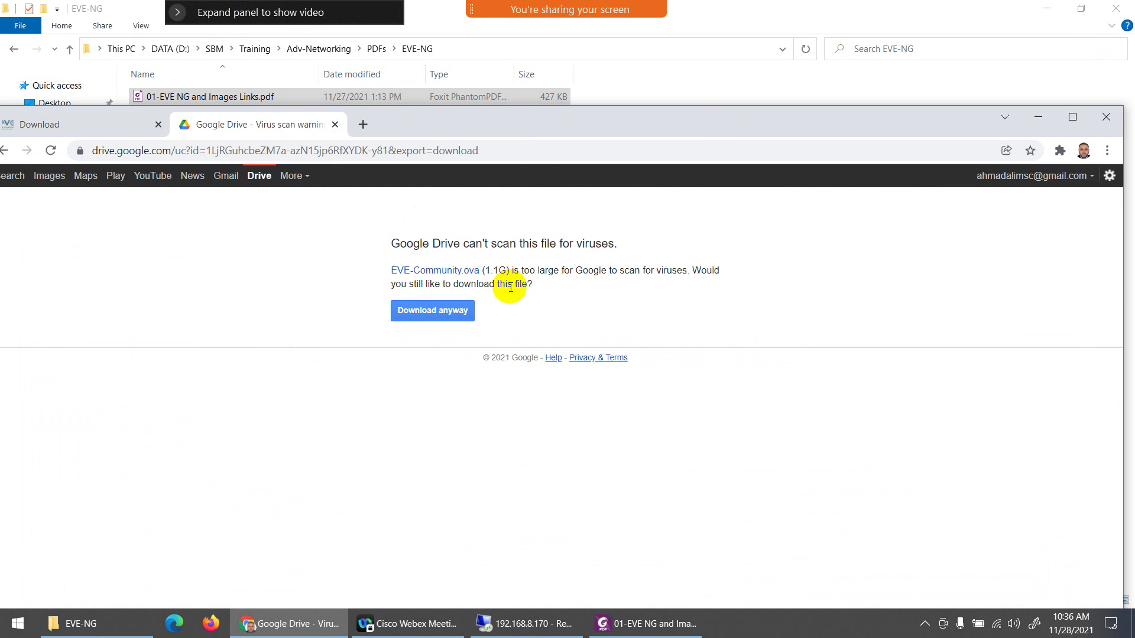
double_click(468, 110)
Step: Copy the EVE Client Pack for Windows link from the PDF and open it in place of the Google Drive page
left_click(648, 628)
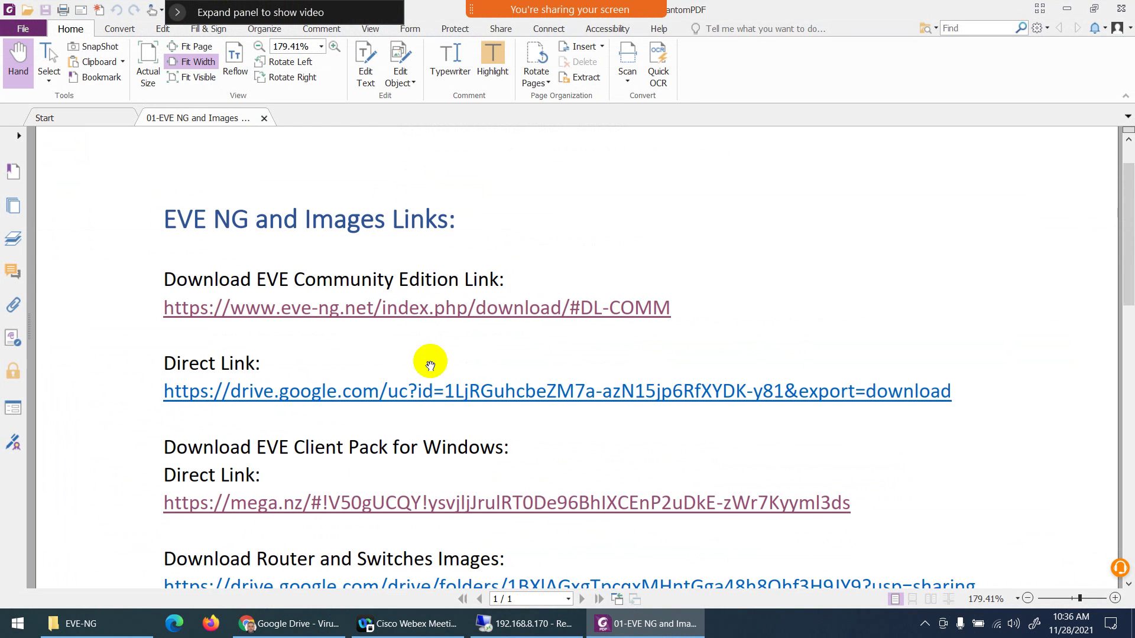
scroll(337, 290, "down", 2)
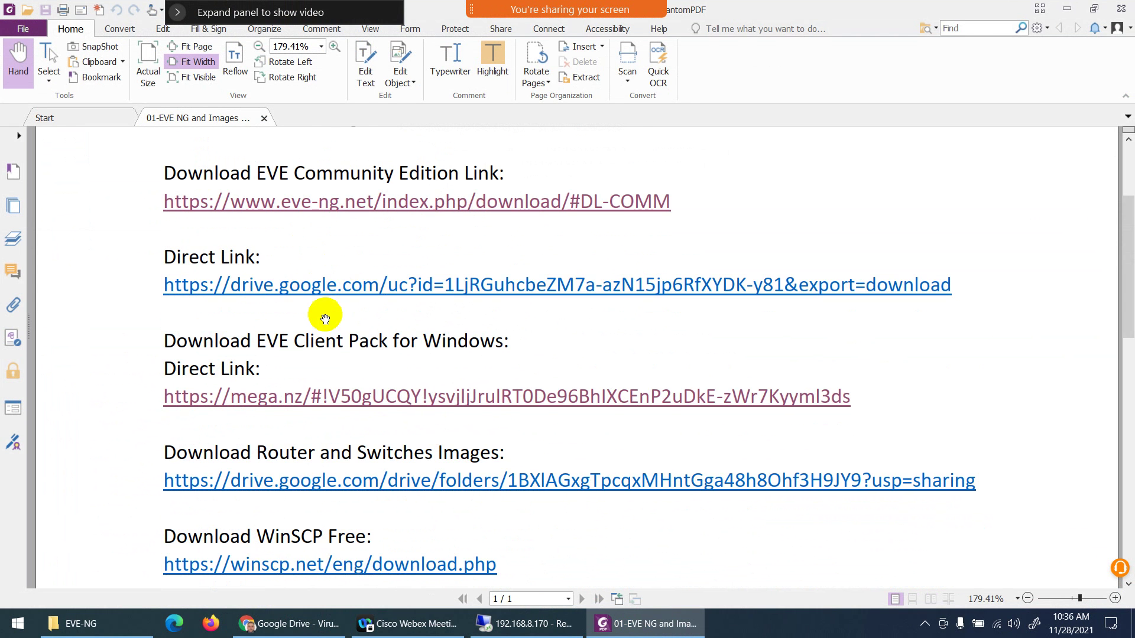
scroll(322, 312, "down", 2)
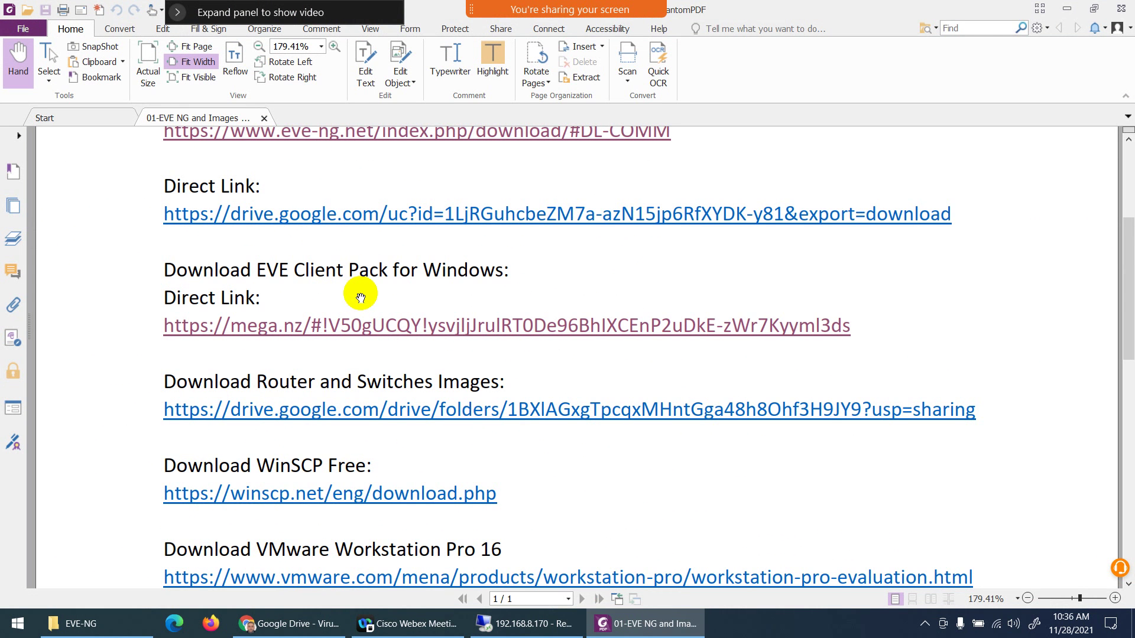
right_click(355, 334)
left_click(378, 374)
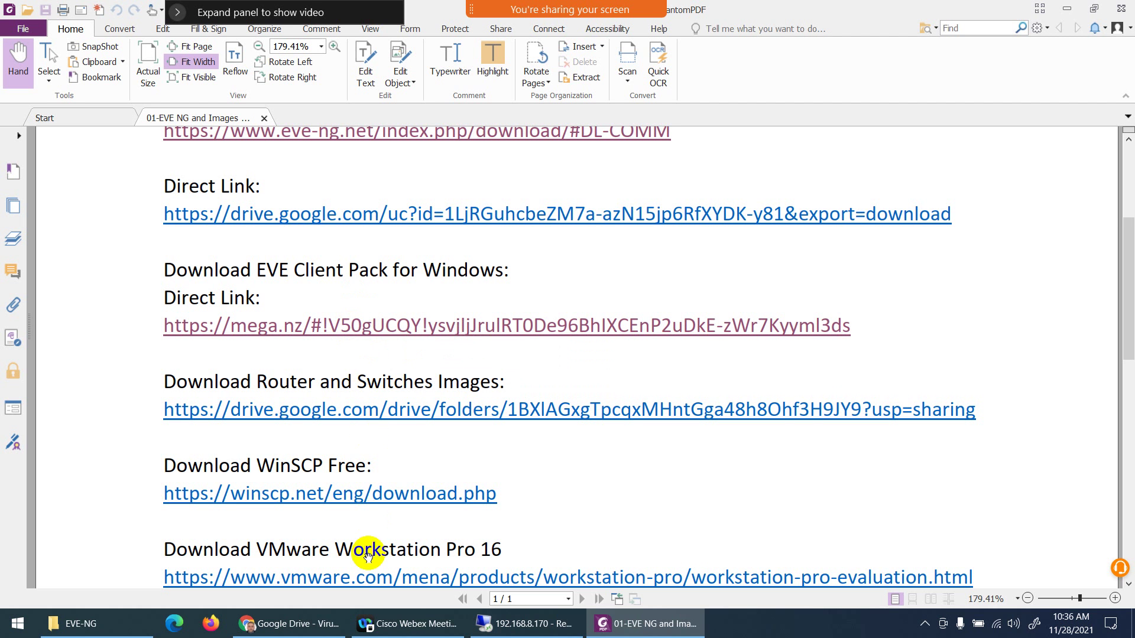
left_click(284, 626)
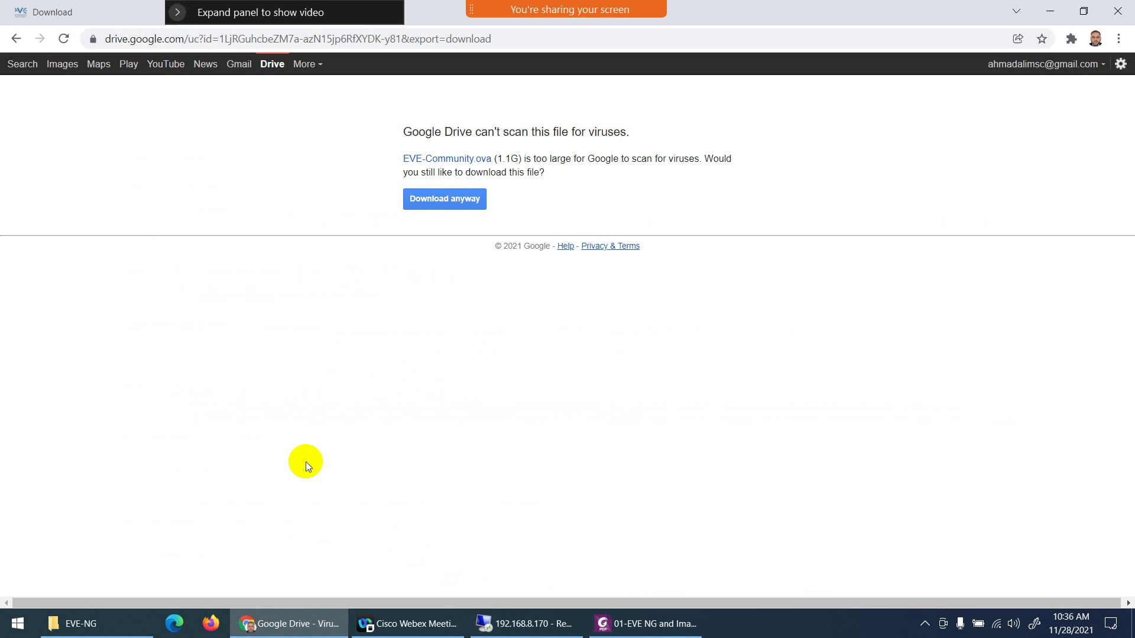
left_click(441, 41)
key("ctrl+v")
key("Return")
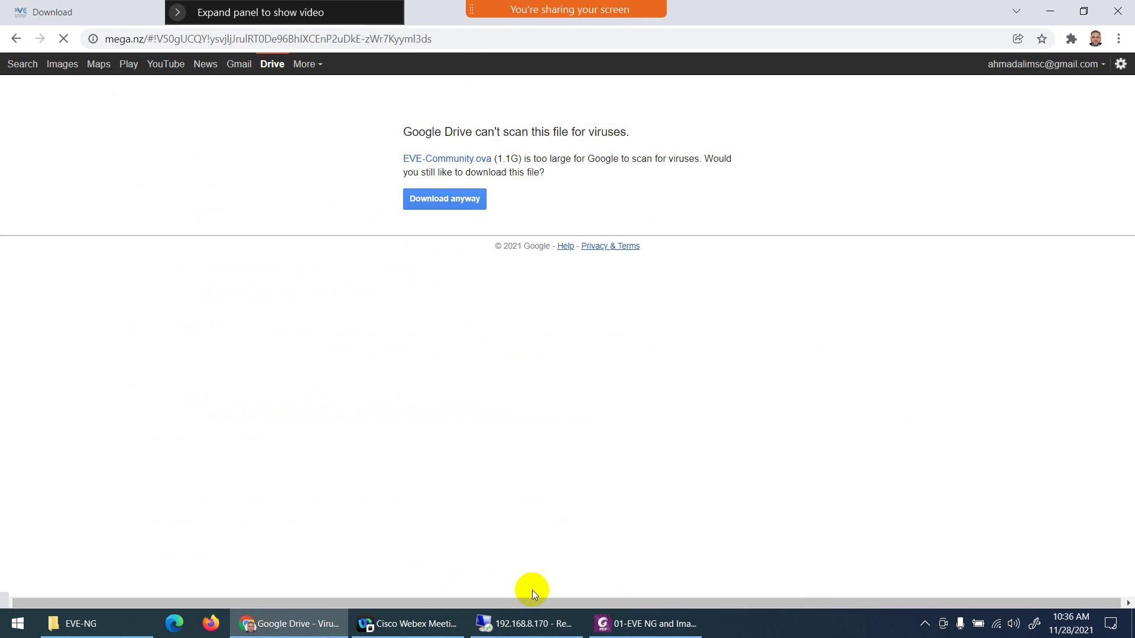
Step: Go to the Windows Client Side section of the EVE-NG download page and shrink the browser window to reveal the PDF behind it
left_click(41, 14)
scroll(494, 126, "up", 6)
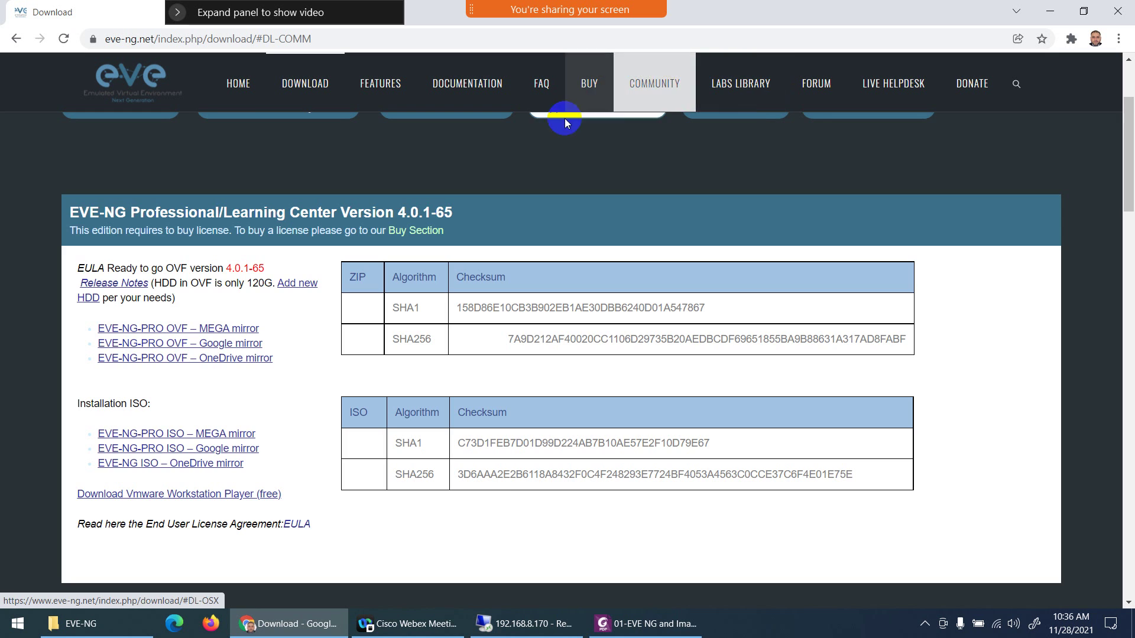
scroll(502, 140, "up", 2)
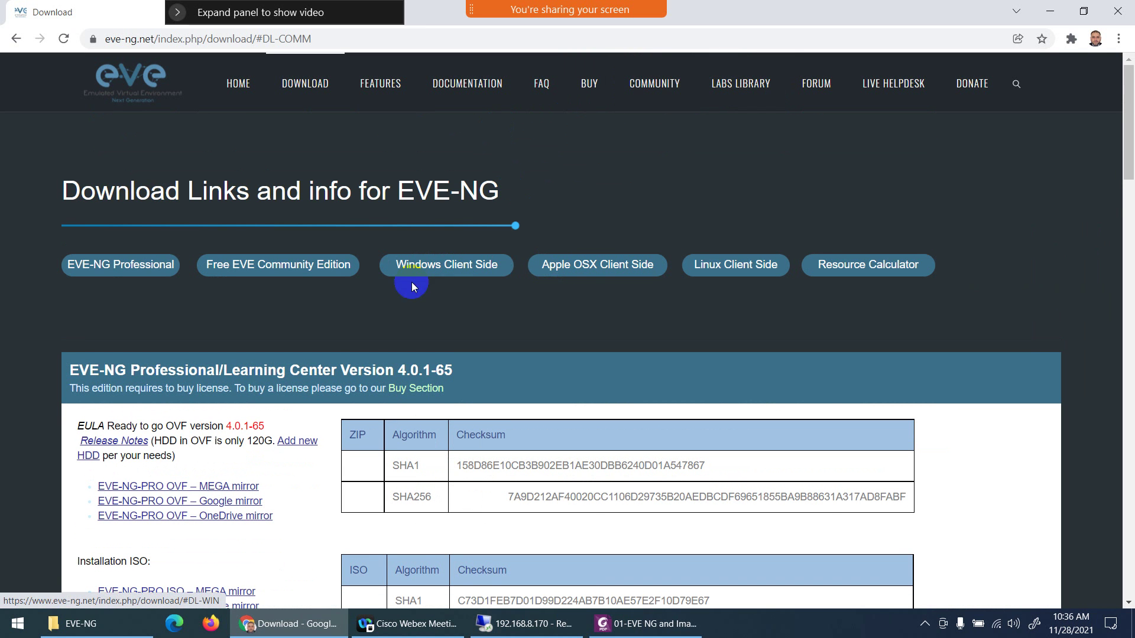
scroll(467, 284, "down", 2)
scroll(223, 251, "up", 1)
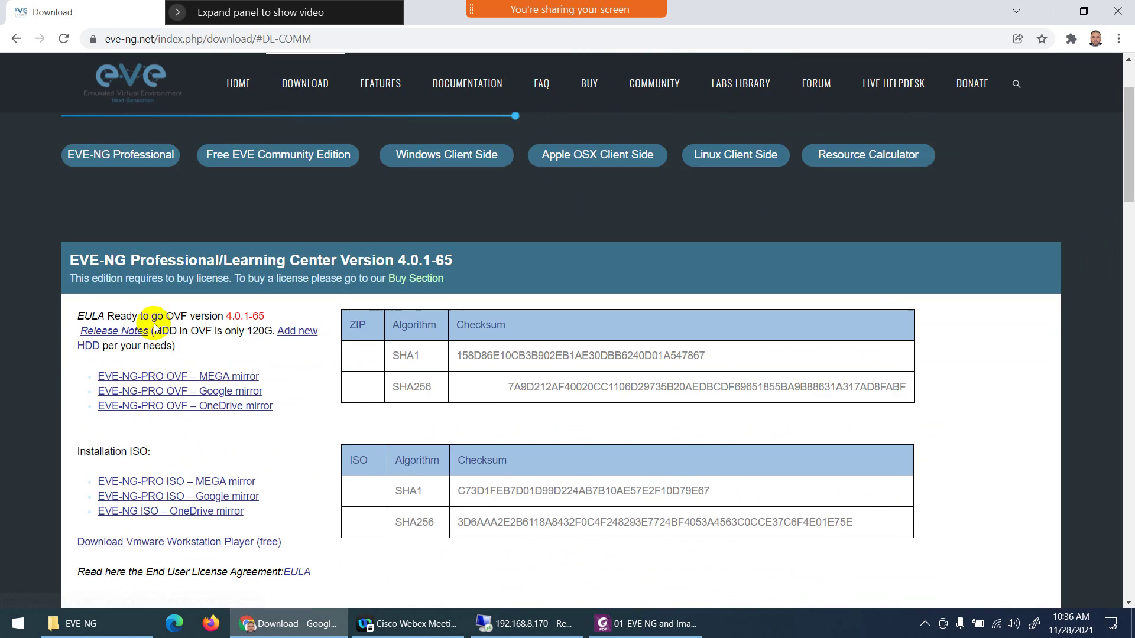
left_click(455, 192)
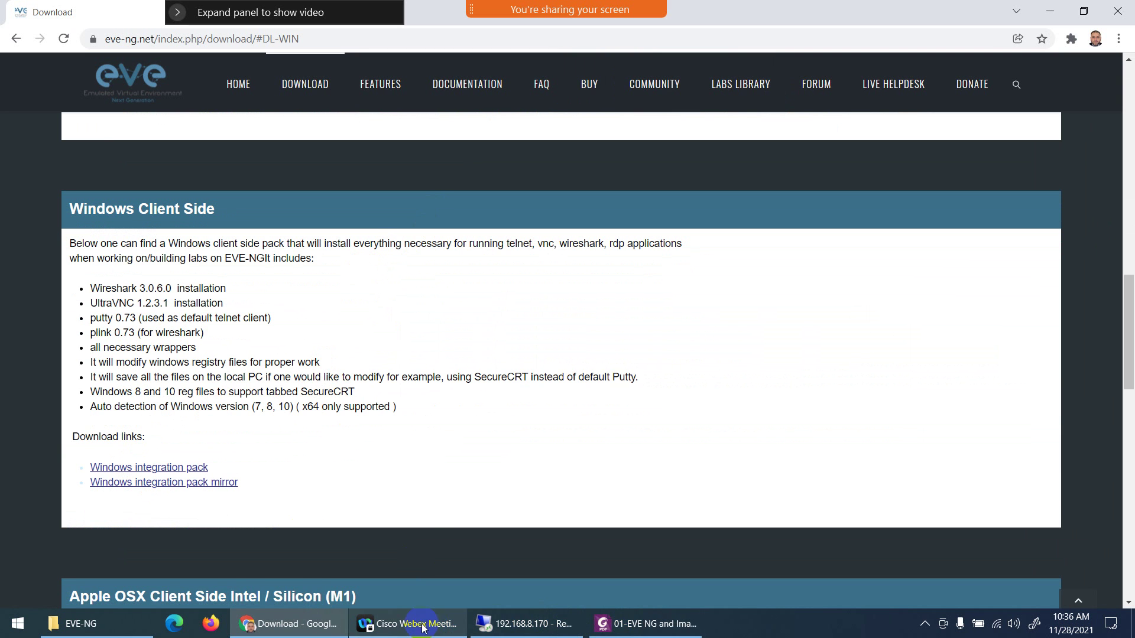
double_click(769, 16)
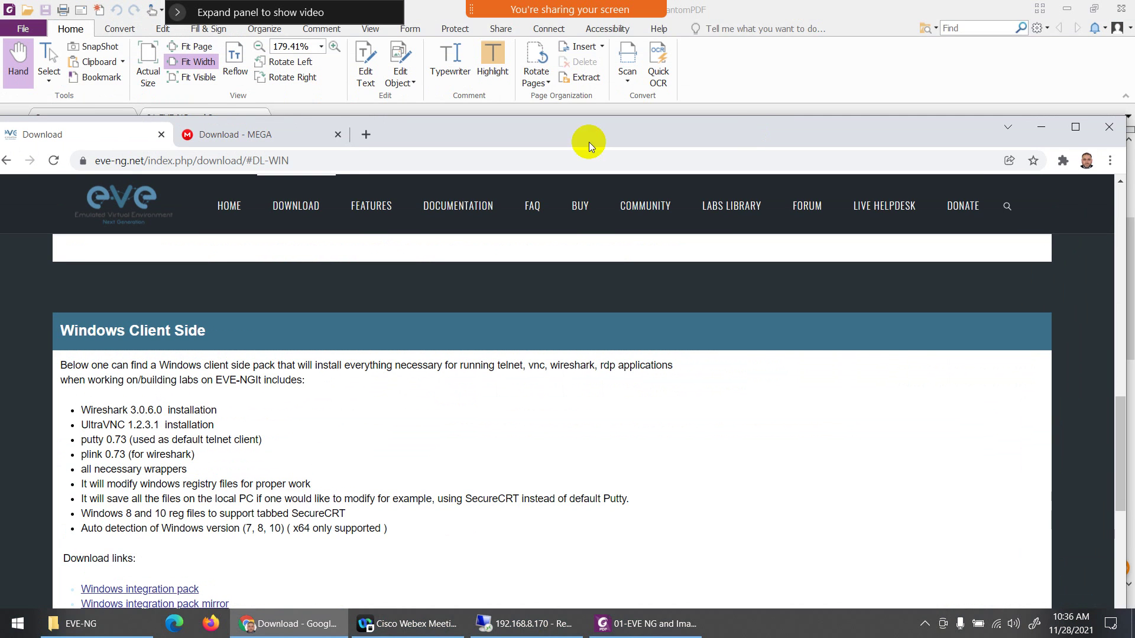
Step: Bring up the MEGA download page in a maximized browser window and highlight the EVE-NG-Win-Client-Pack-2.0 file name
left_click(259, 135)
double_click(569, 130)
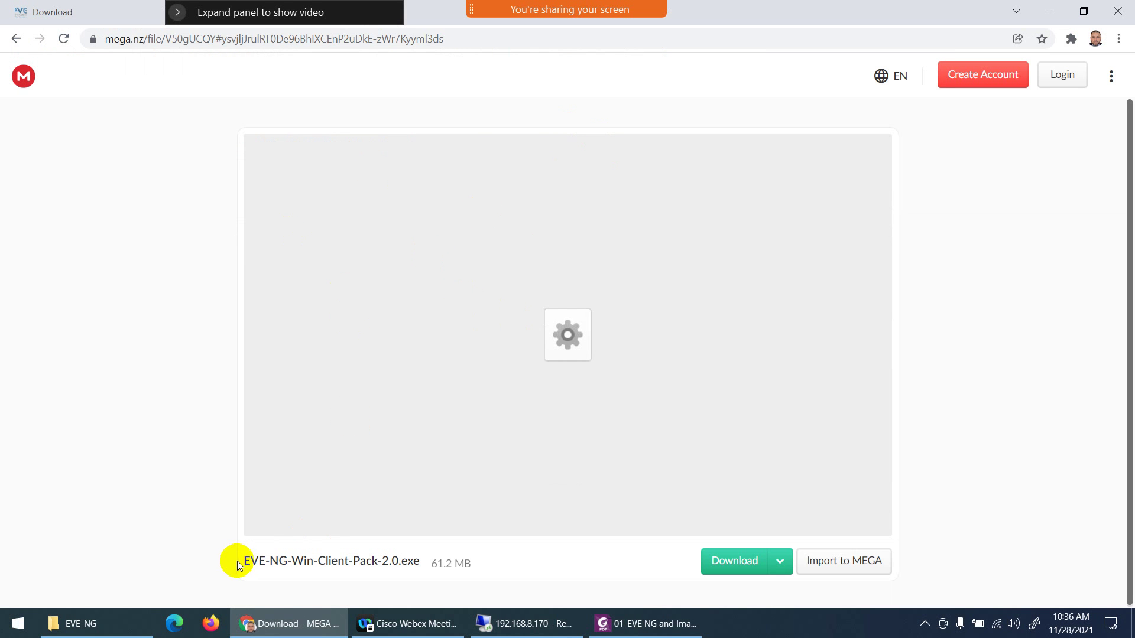
left_click_drag(248, 562, 403, 563)
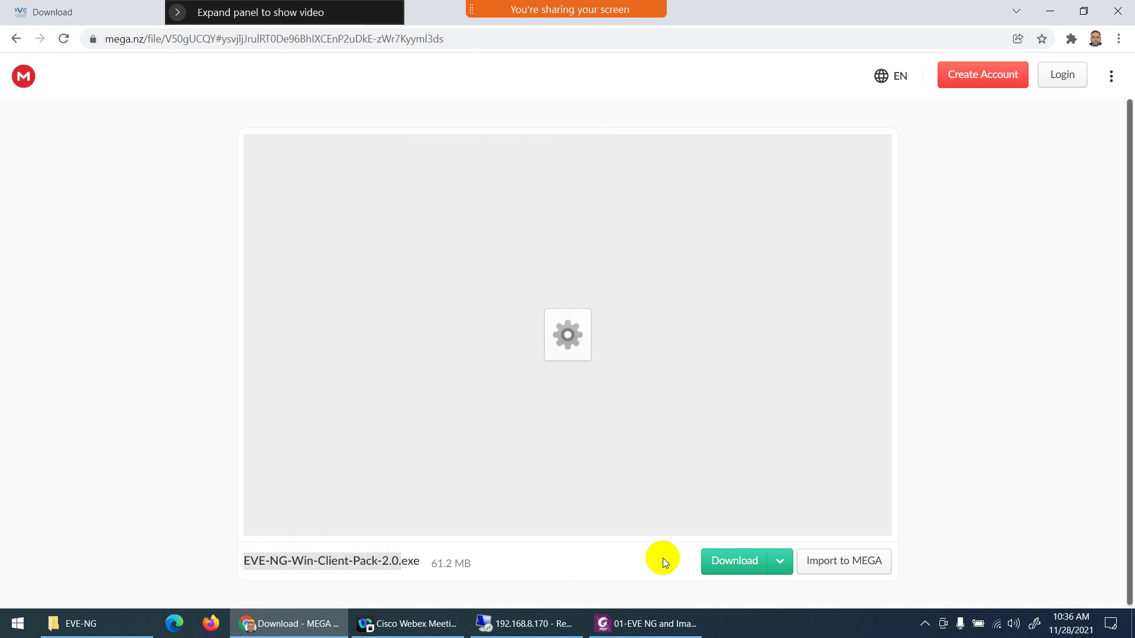
Step: Switch back to the links PDF and look through the download links from EVE Community Edition to VMware Workstation Pro 16
left_click(644, 624)
scroll(375, 312, "up", 3)
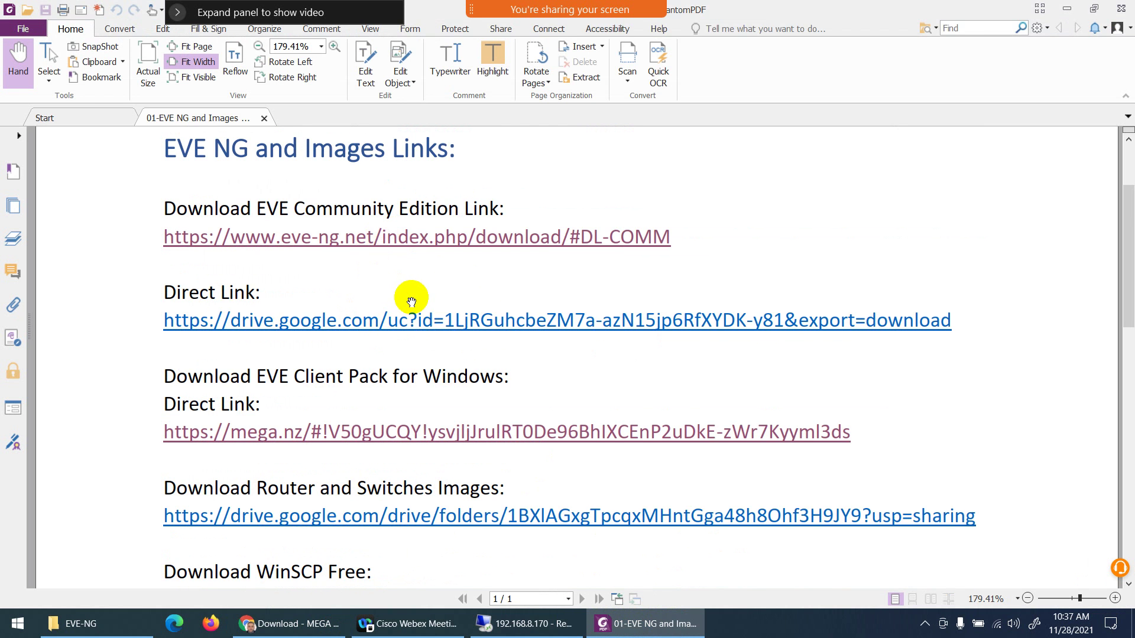
scroll(413, 297, "down", 2)
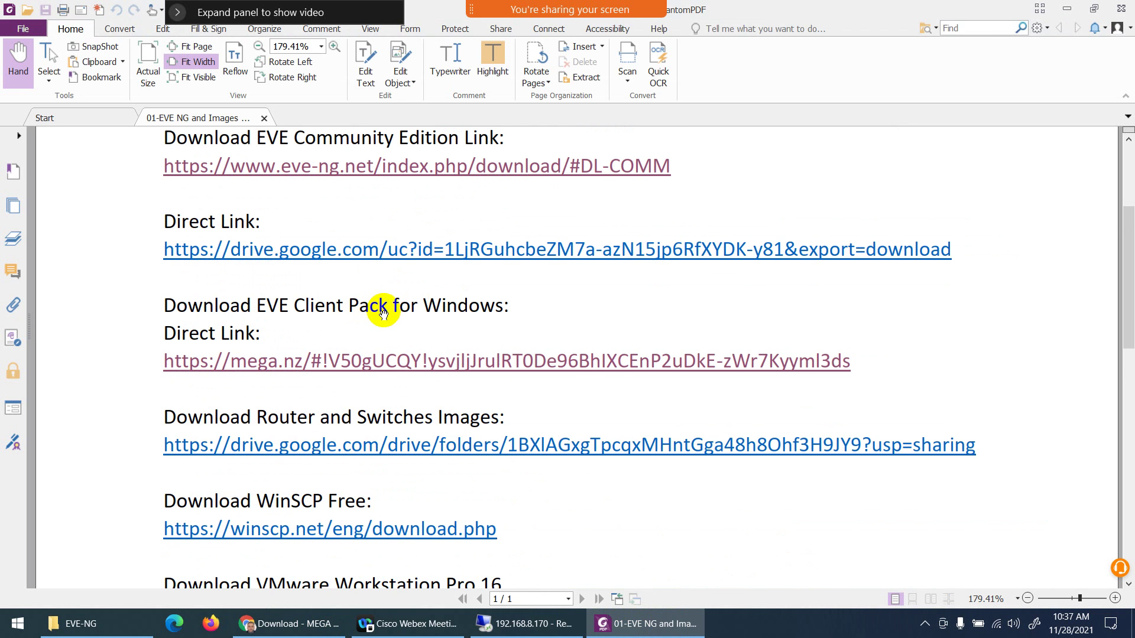
scroll(387, 311, "down", 2)
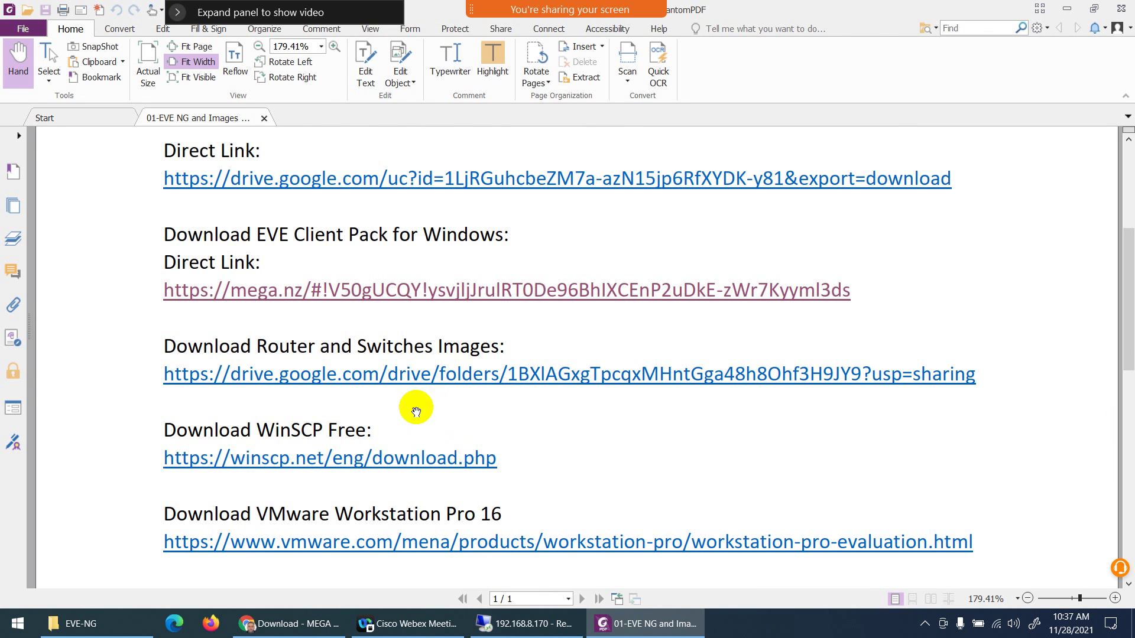
Step: Open Software.txt from the EVE-NG folder and check off EVE Community Edition and EVE NG Client Pack Windows on the zoomed screen
left_click(116, 633)
double_click(184, 351)
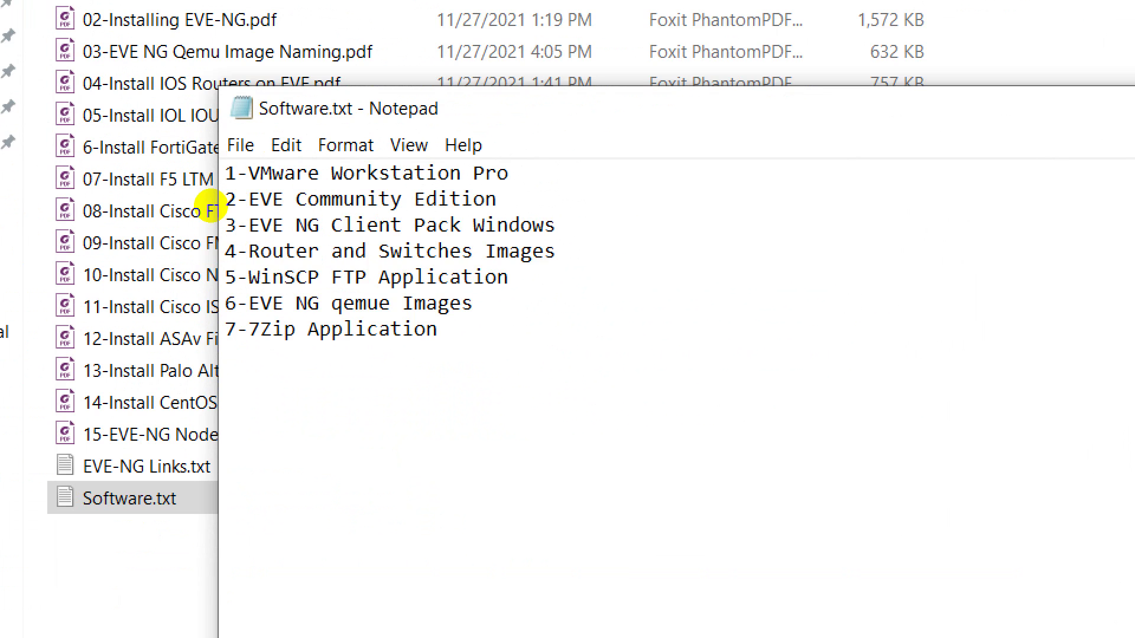
left_click_drag(518, 199, 627, 192)
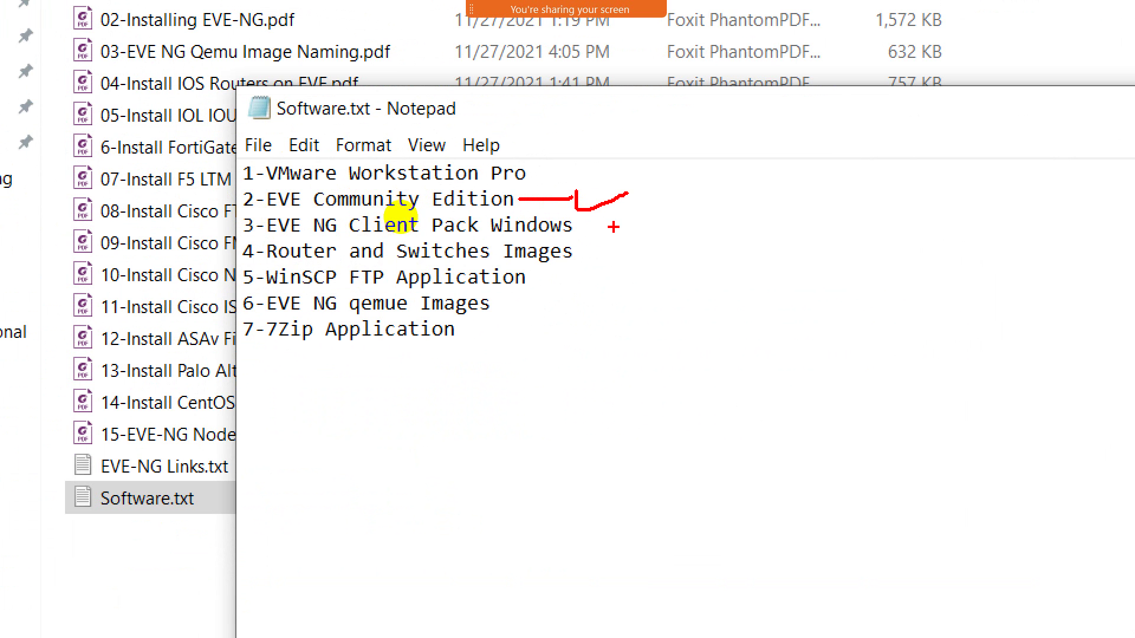
key("Escape")
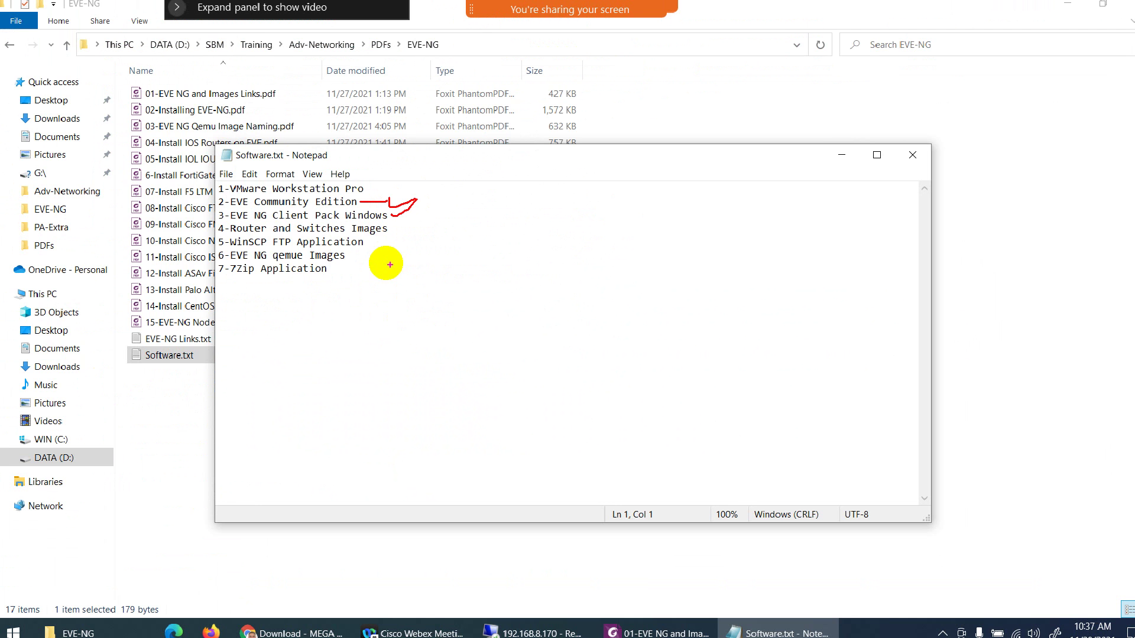
Step: Copy the Router and Switches Images link from the PDF and open it in the browser in place of the MEGA page
left_click(641, 624)
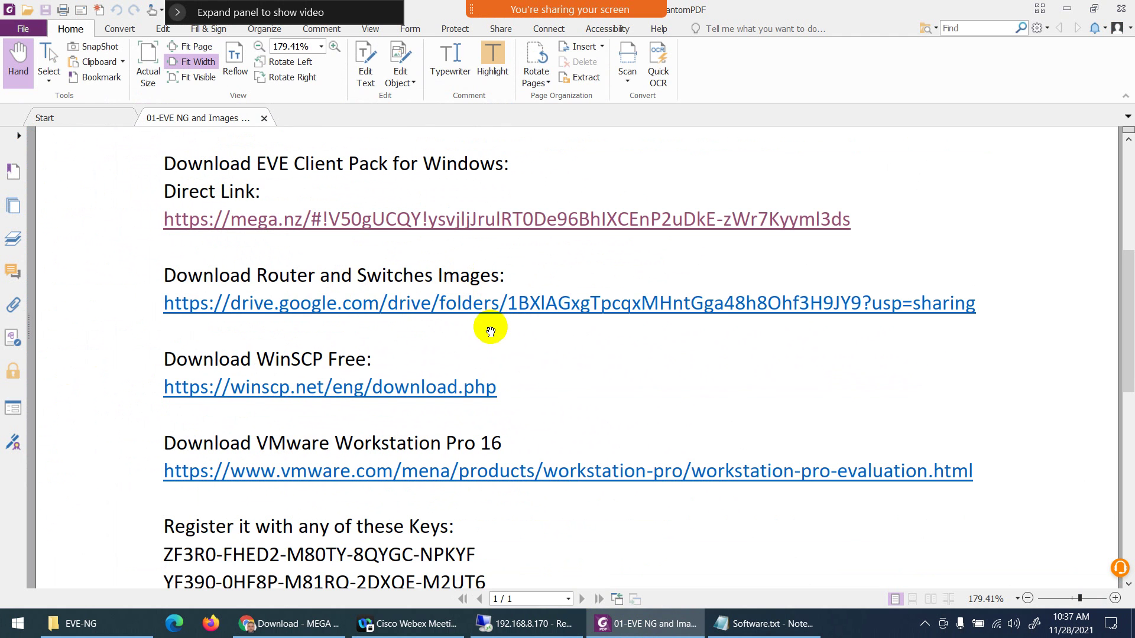
right_click(509, 308)
left_click(585, 351)
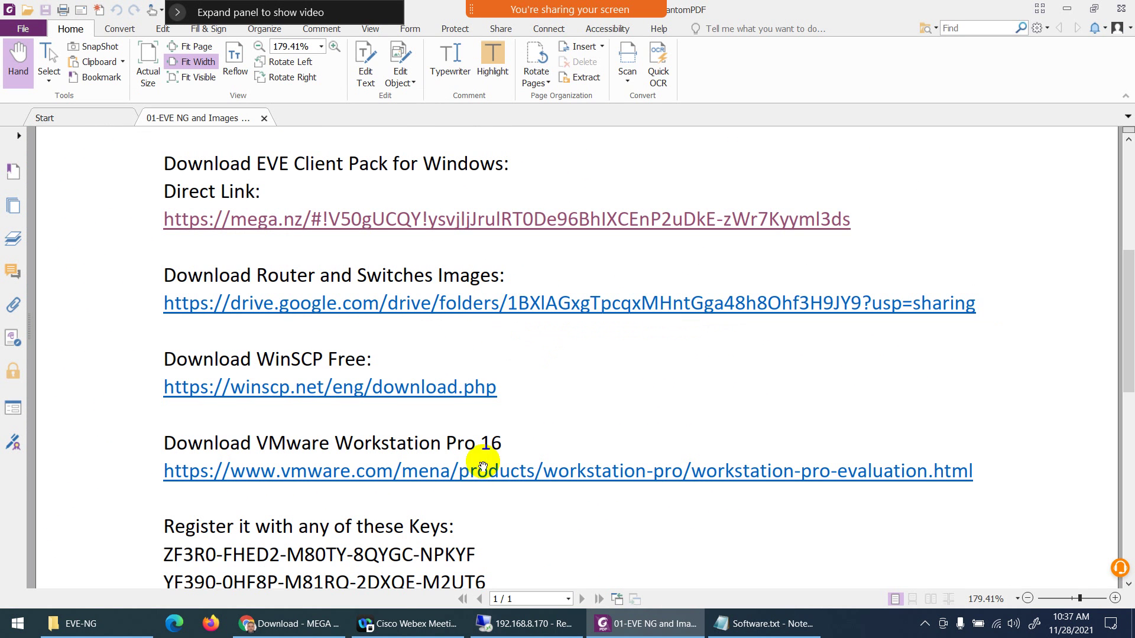
left_click(288, 623)
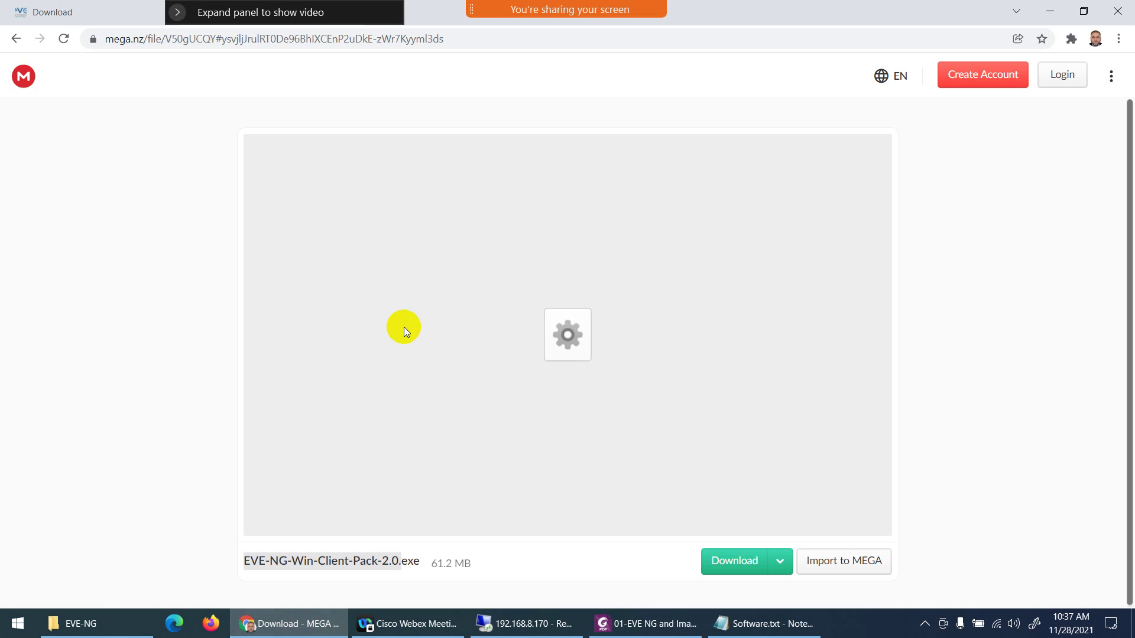
left_click(464, 39)
key("ctrl+v")
key("Return")
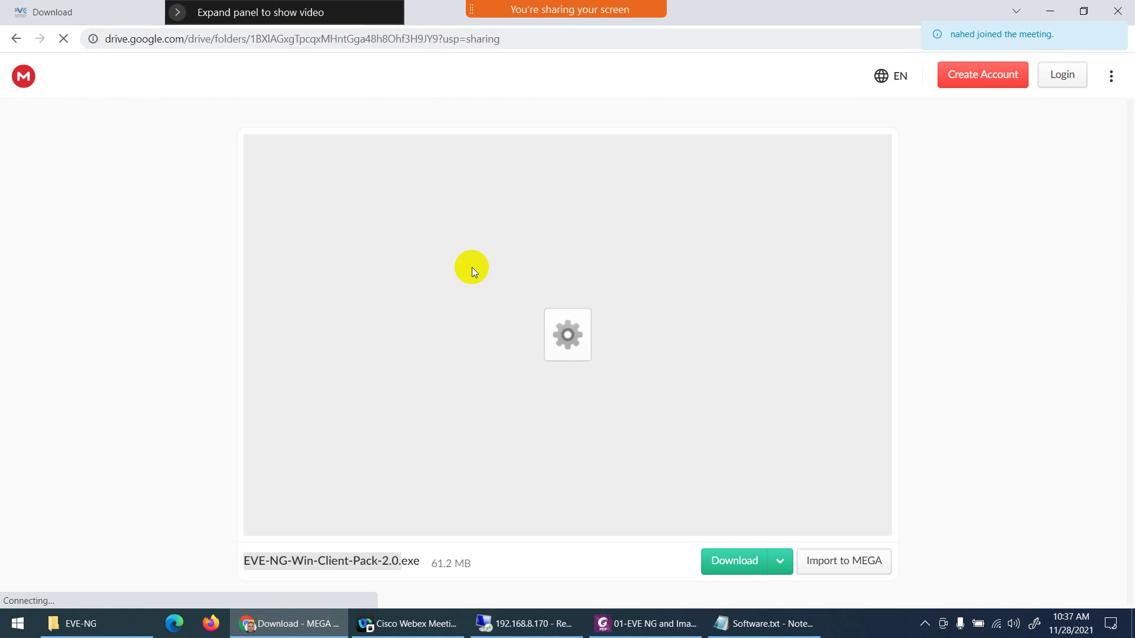
left_click(619, 635)
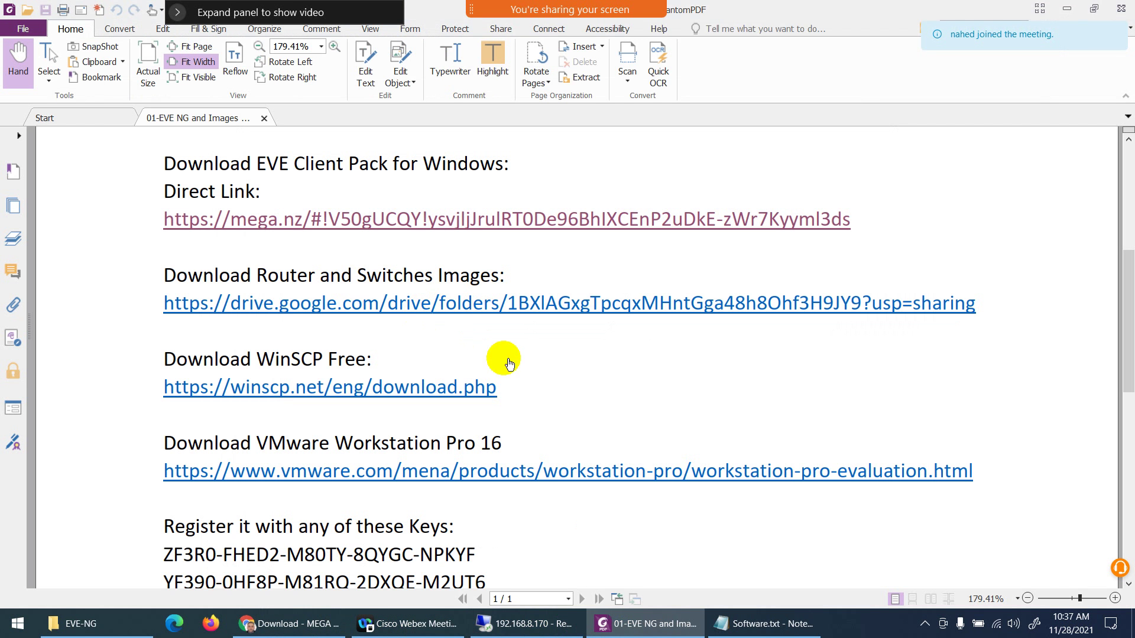
left_click(286, 630)
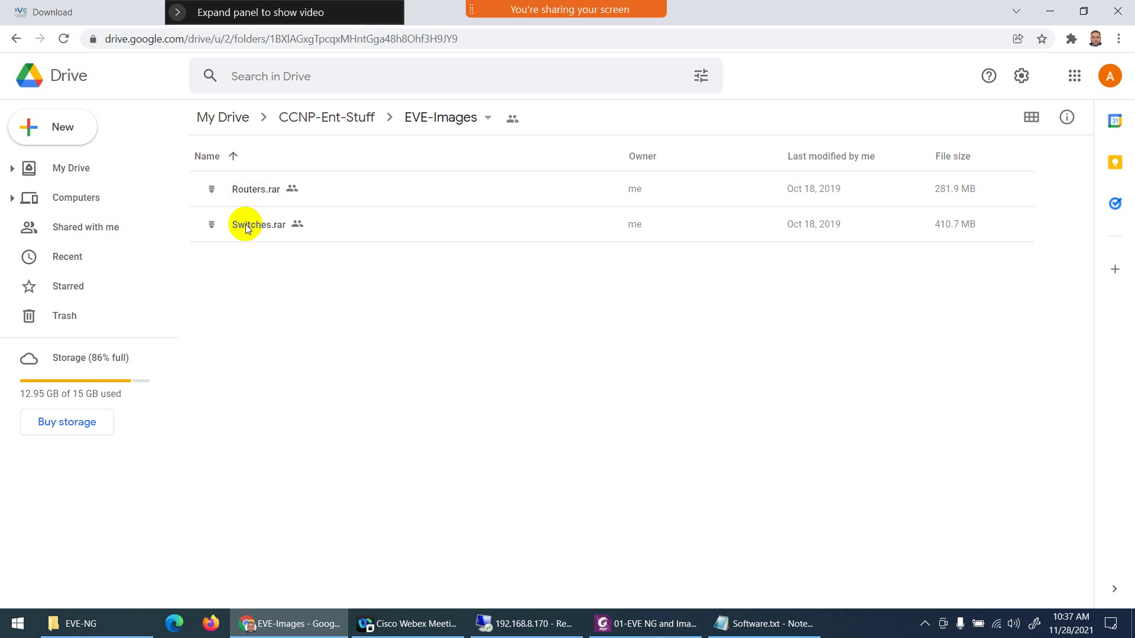
Step: Request the download of Routers.rar from the EVE-Images folder and cancel it at the virus-scan warning
right_click(261, 189)
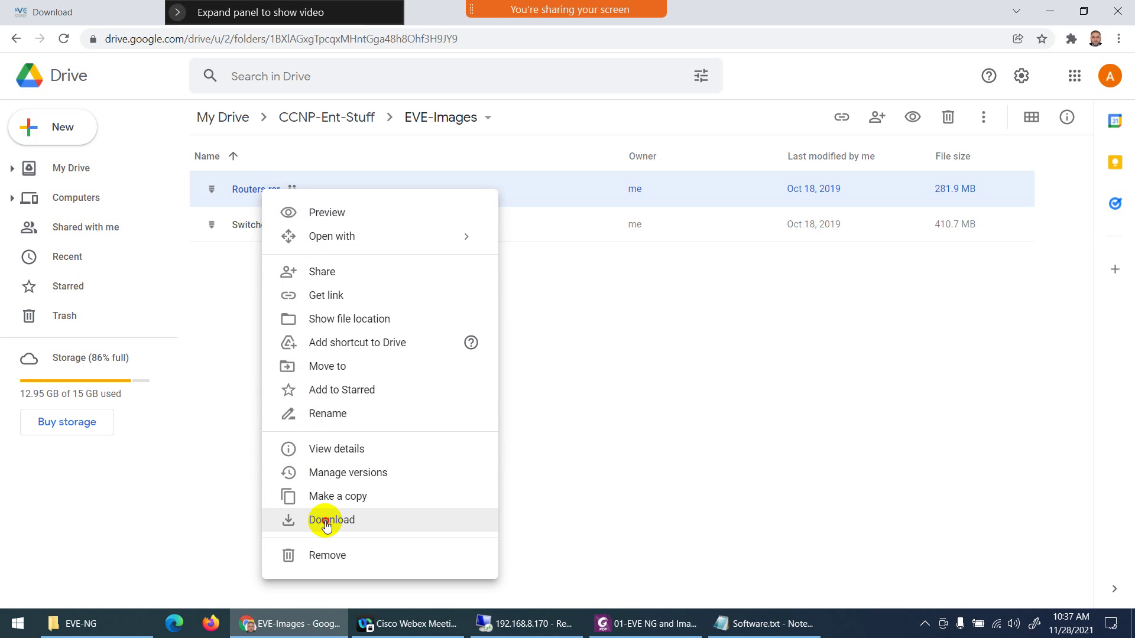
left_click(327, 522)
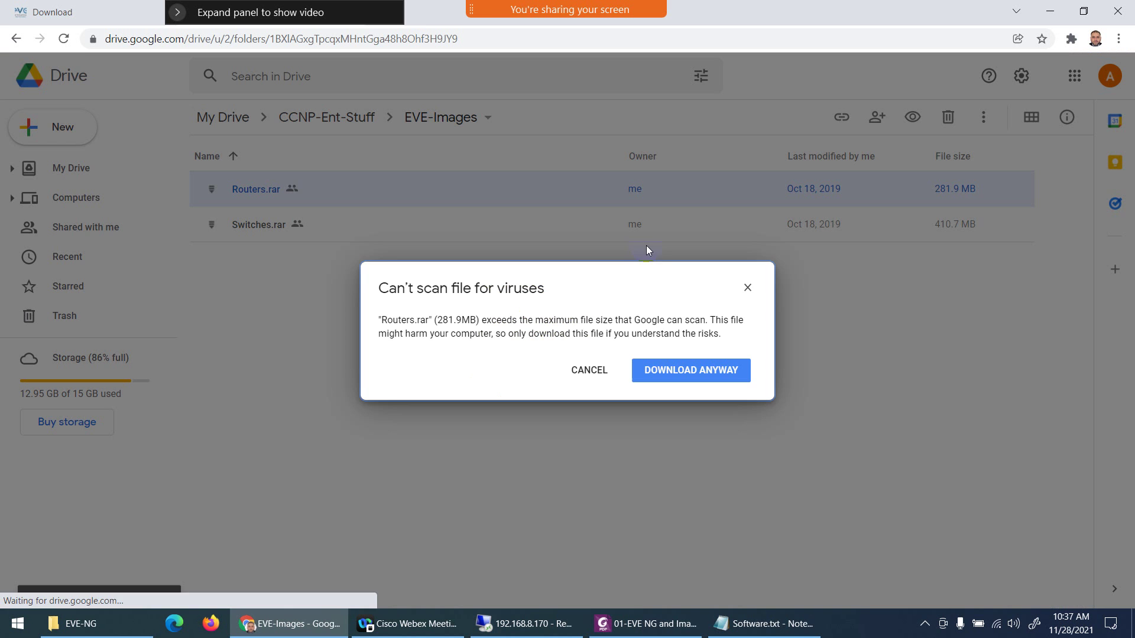
left_click(588, 373)
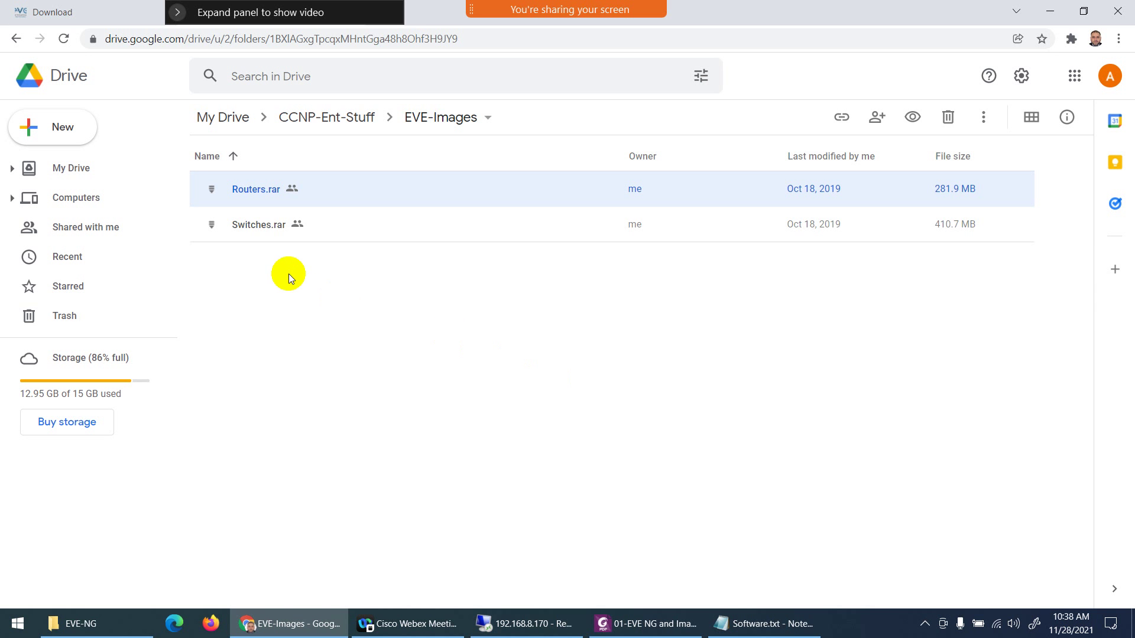
Step: Select Switches.rar, dismiss the Remote Desktop disconnection message and close the Remote Desktop Connection window
right_click(263, 230)
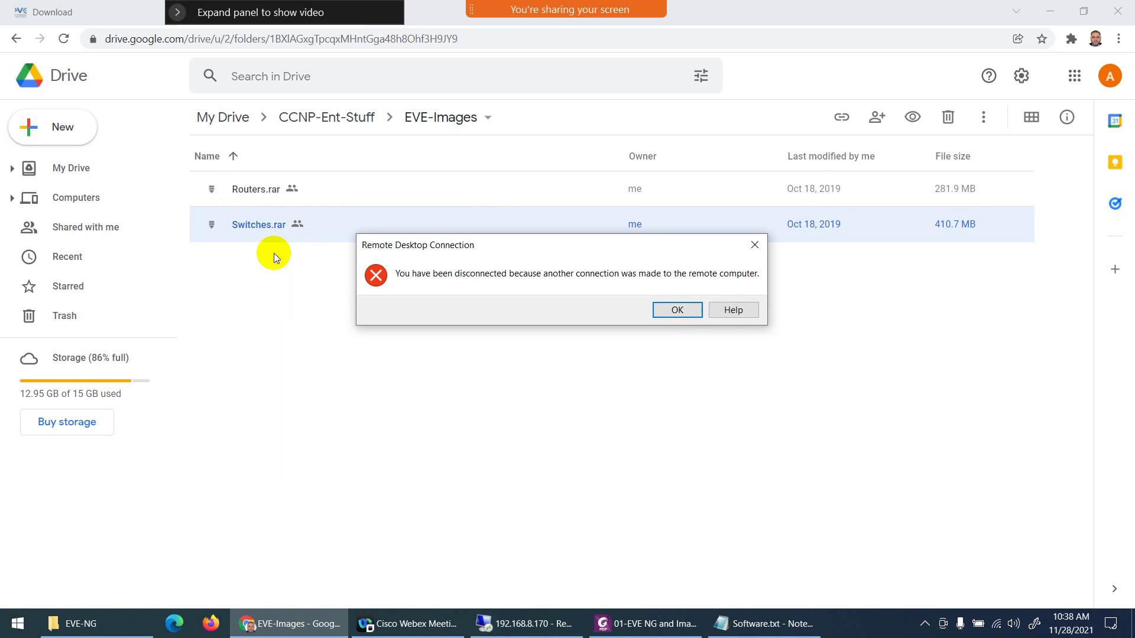
left_click(675, 311)
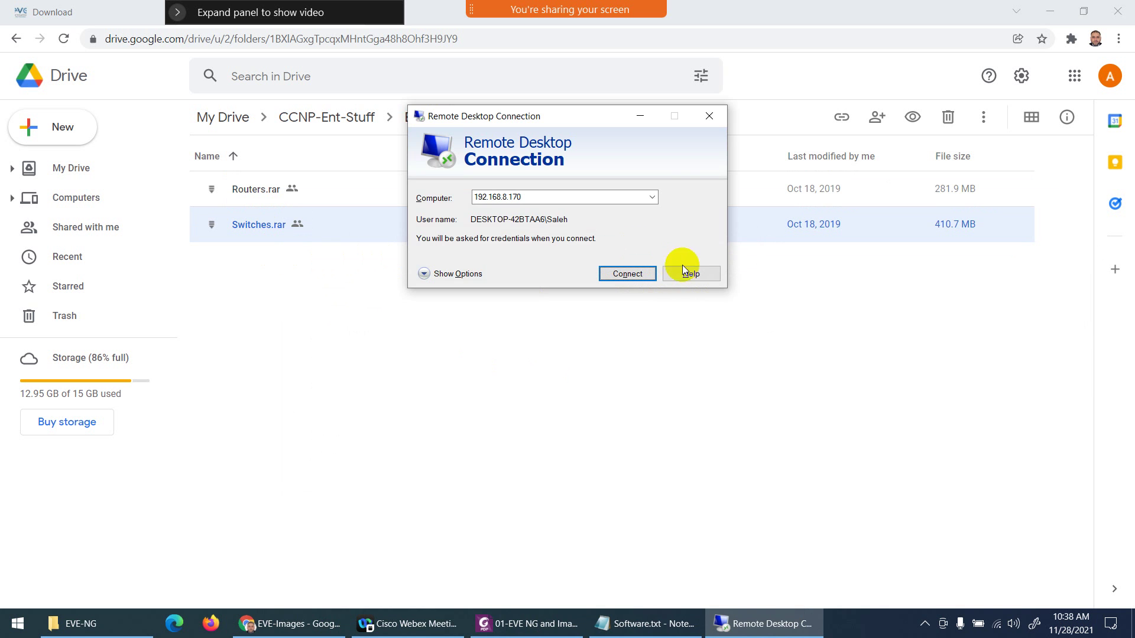
left_click(709, 115)
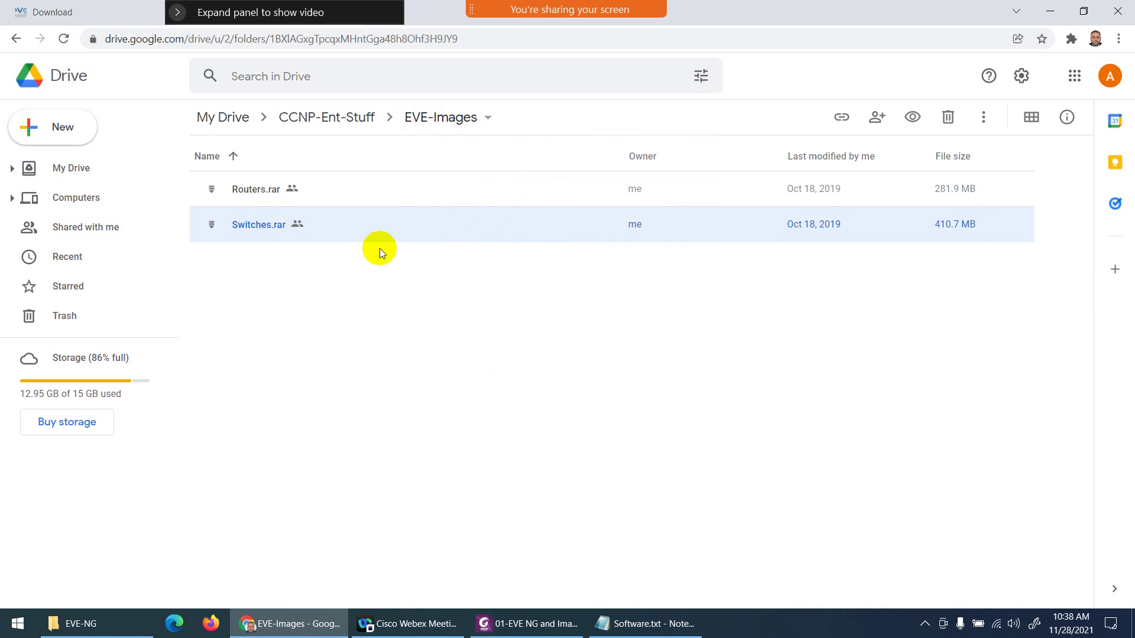
Step: Request the download of Switches.rar and dismiss the virus-scan warning without downloading
right_click(263, 227)
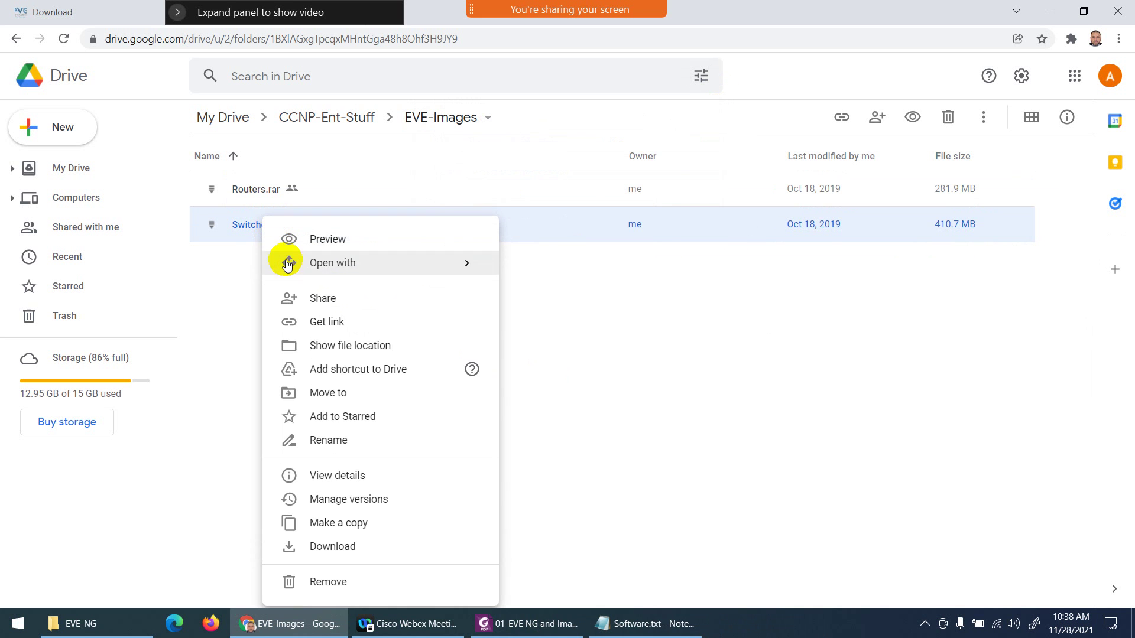
left_click(333, 554)
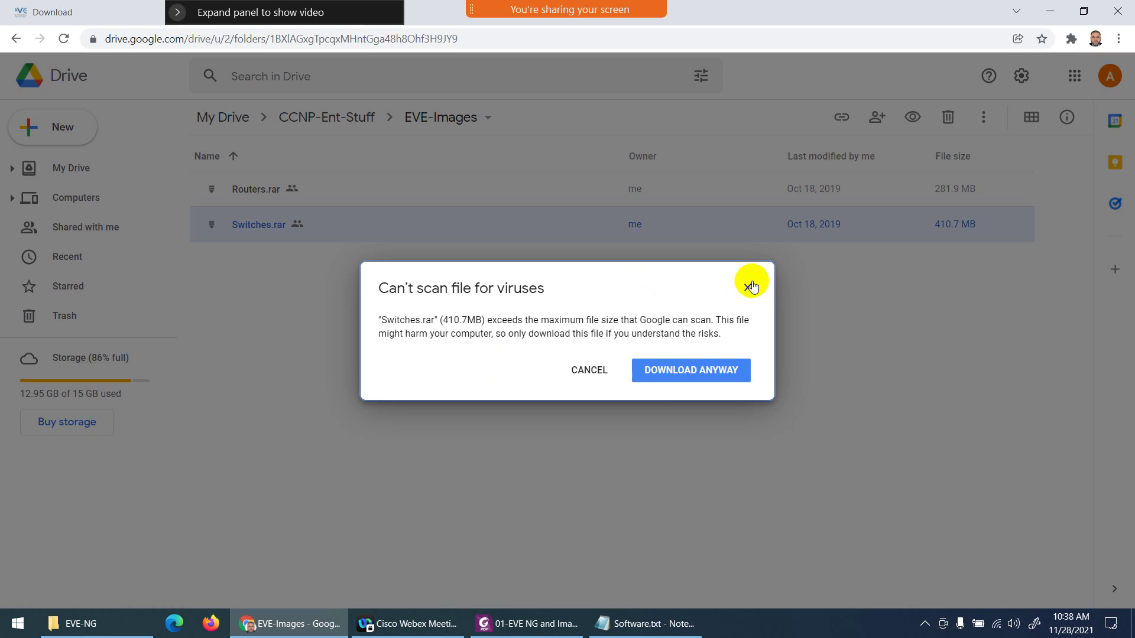
left_click(748, 286)
Step: Bring up Software.txt and highlight in turn the EVE Community Edition, Client Pack Windows and Router and Switches Images lines
left_click(644, 623)
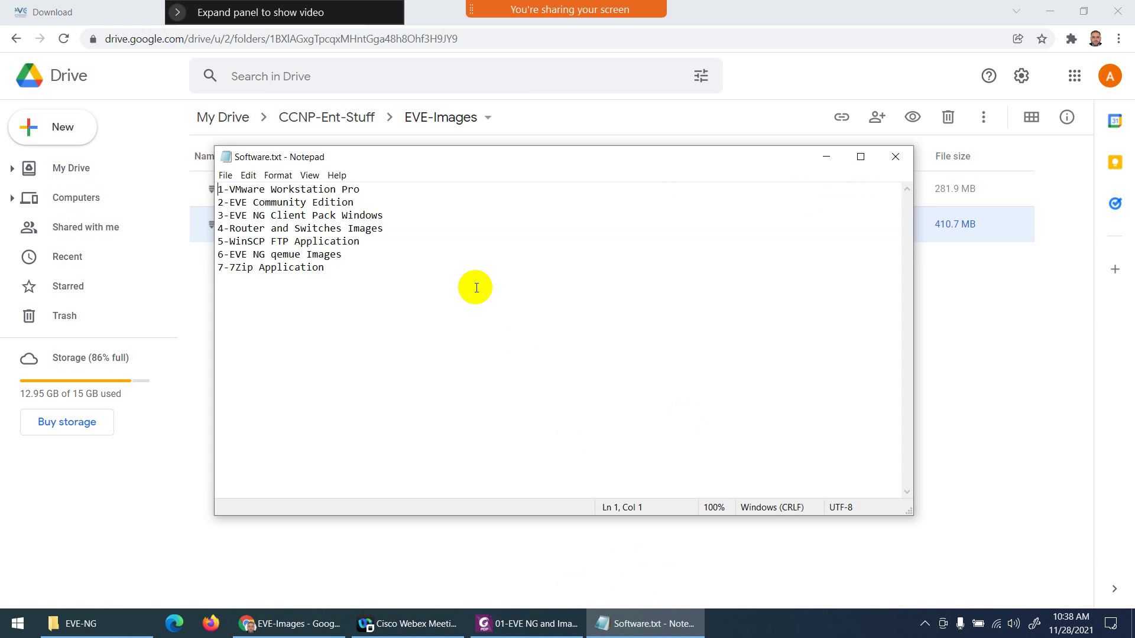
left_click_drag(361, 201, 218, 202)
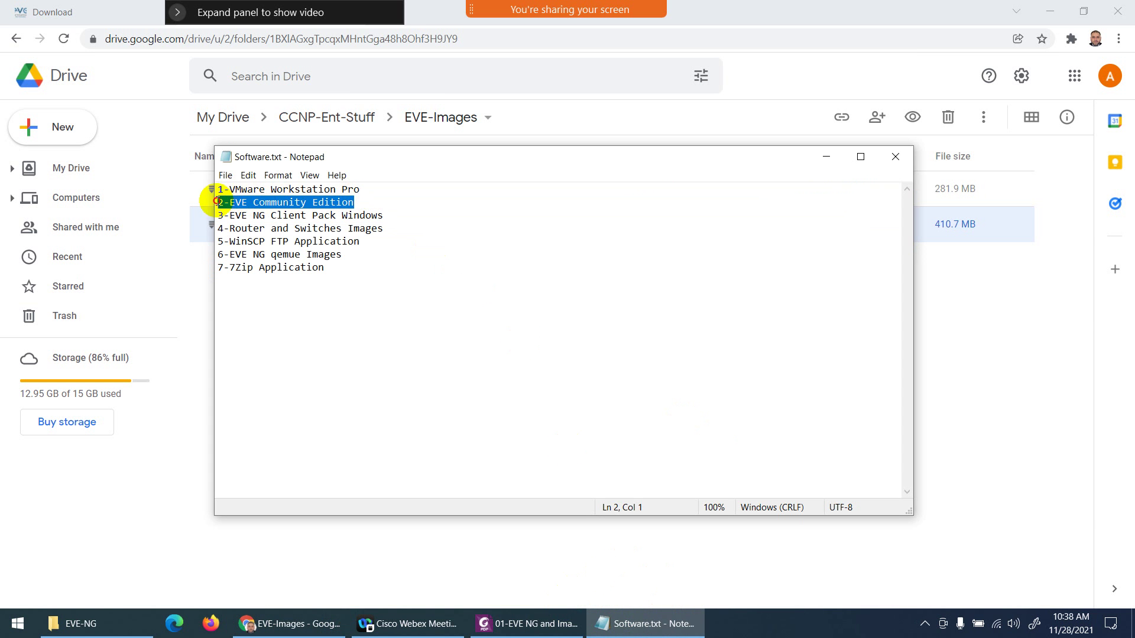
left_click_drag(394, 214, 225, 215)
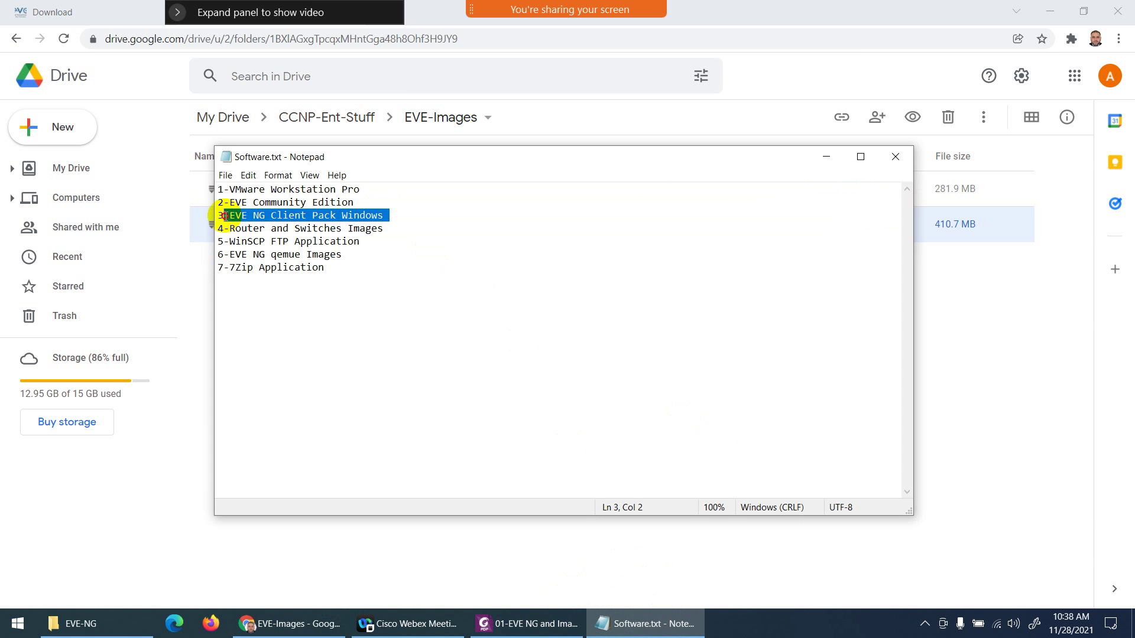
left_click_drag(413, 229, 214, 232)
Step: Copy the WinSCP link from the PDF, open it in place of the Drive folder and view the page's download options
left_click(523, 623)
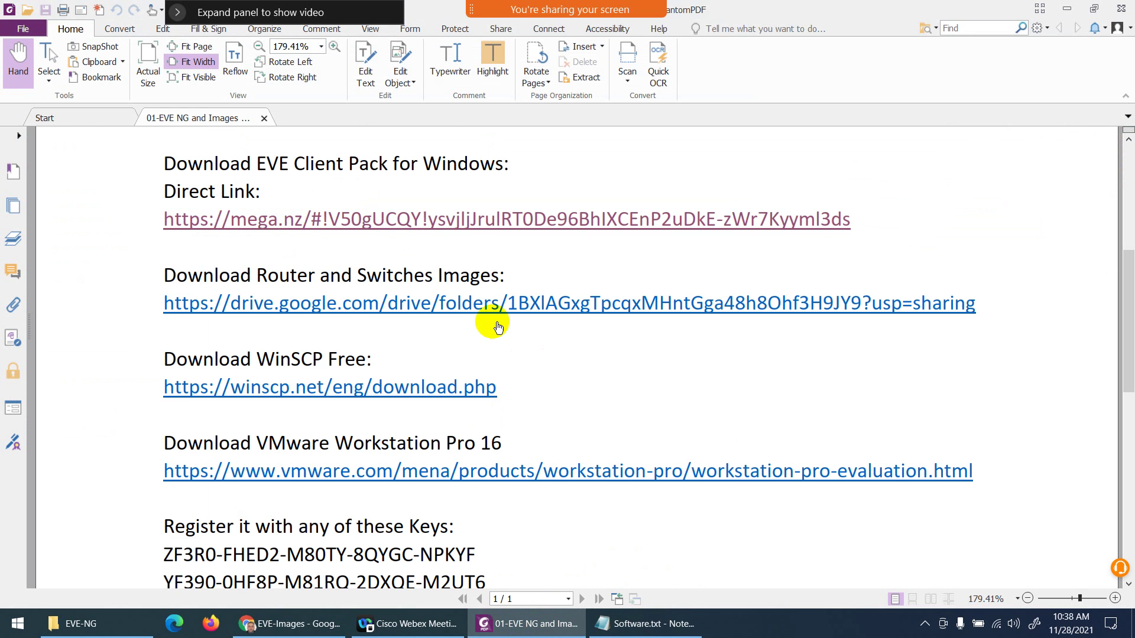
scroll(446, 353, "down", 3)
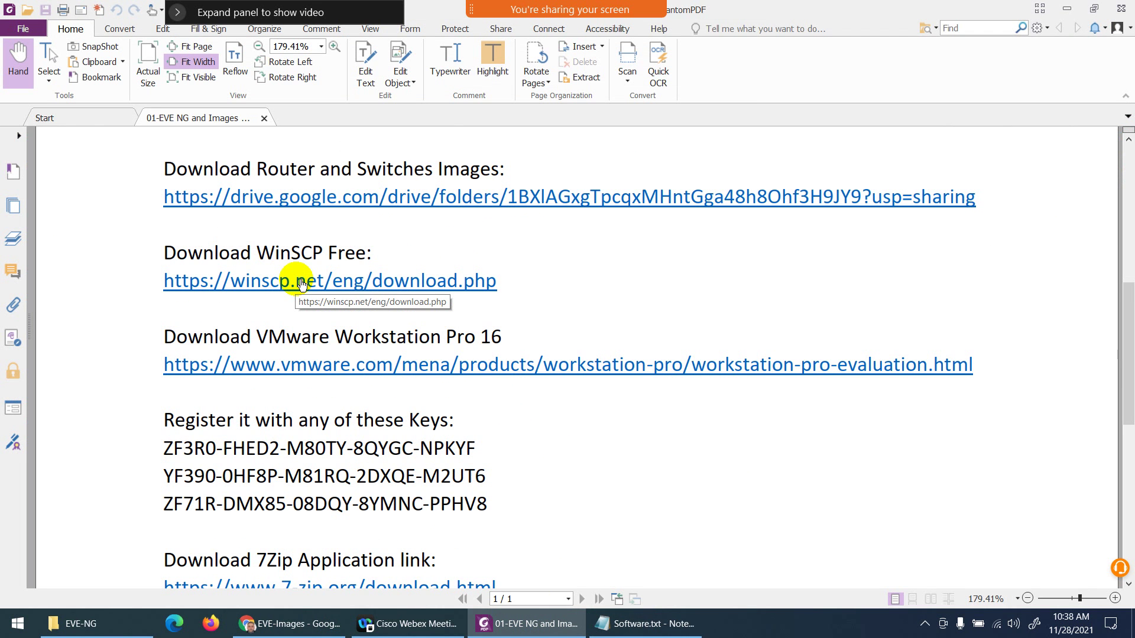
right_click(339, 286)
left_click(367, 325)
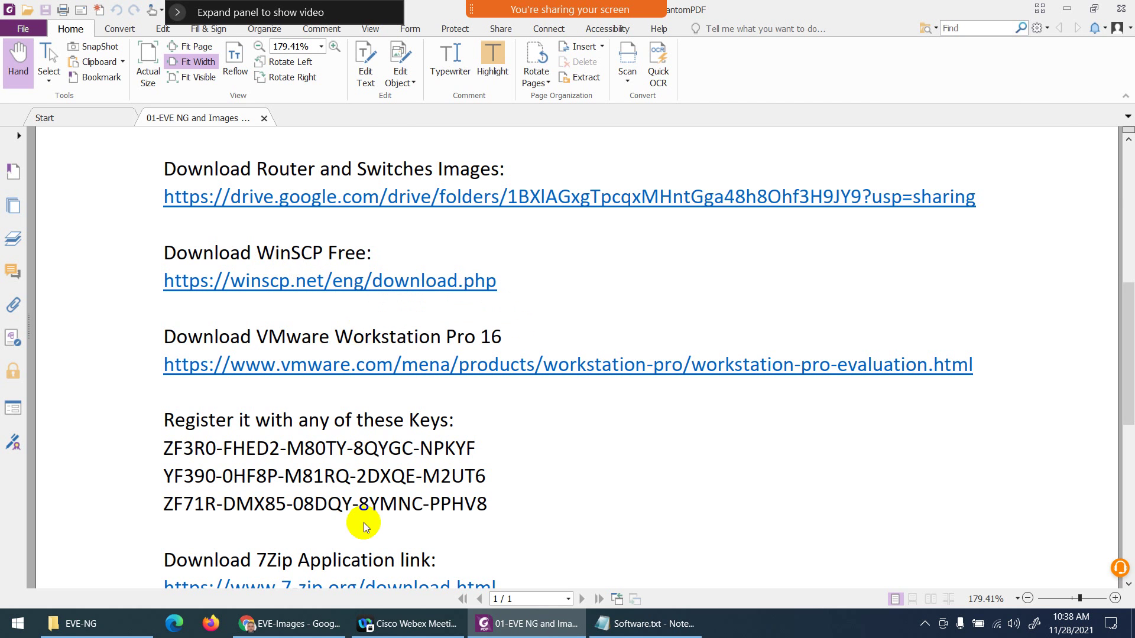
left_click(290, 624)
left_click(466, 43)
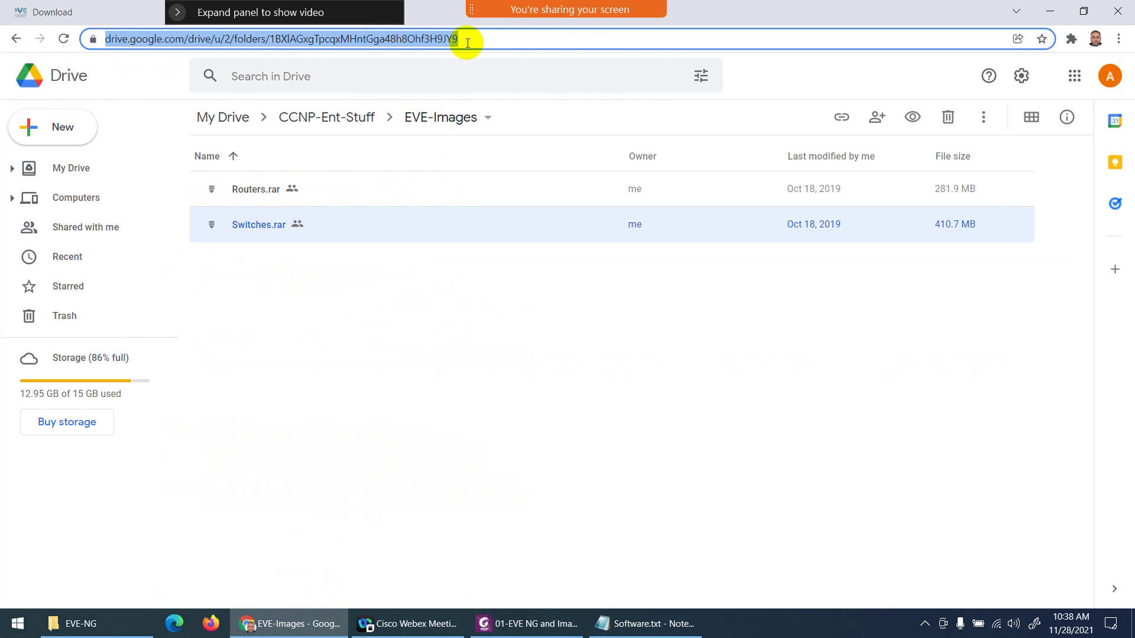
key("ctrl+v")
key("Return")
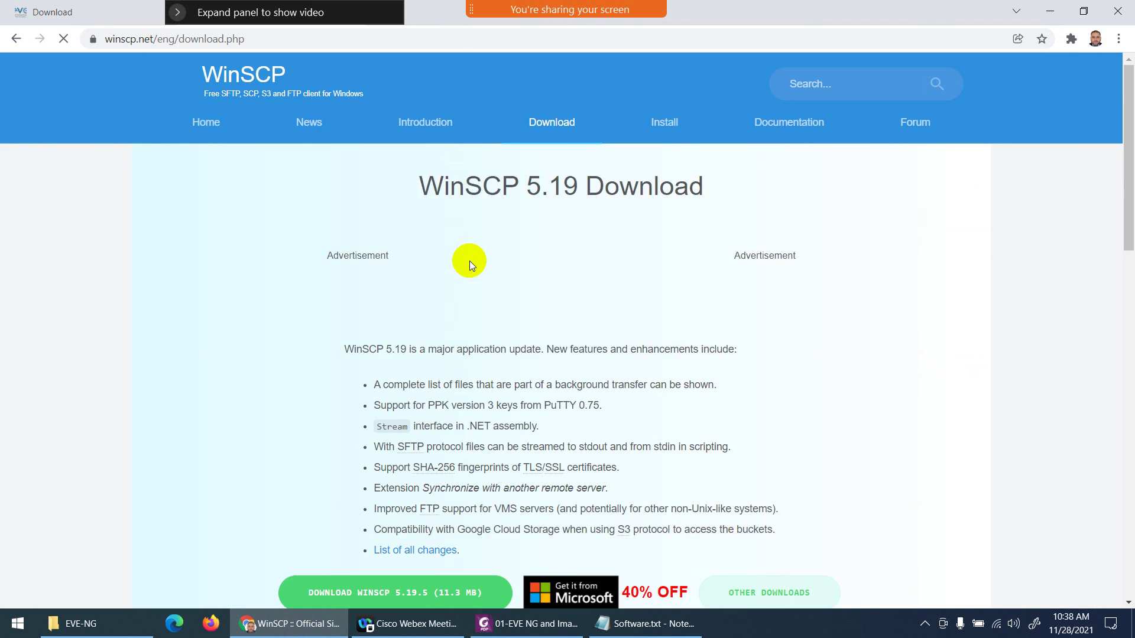
scroll(511, 279, "down", 3)
scroll(492, 327, "down", 3)
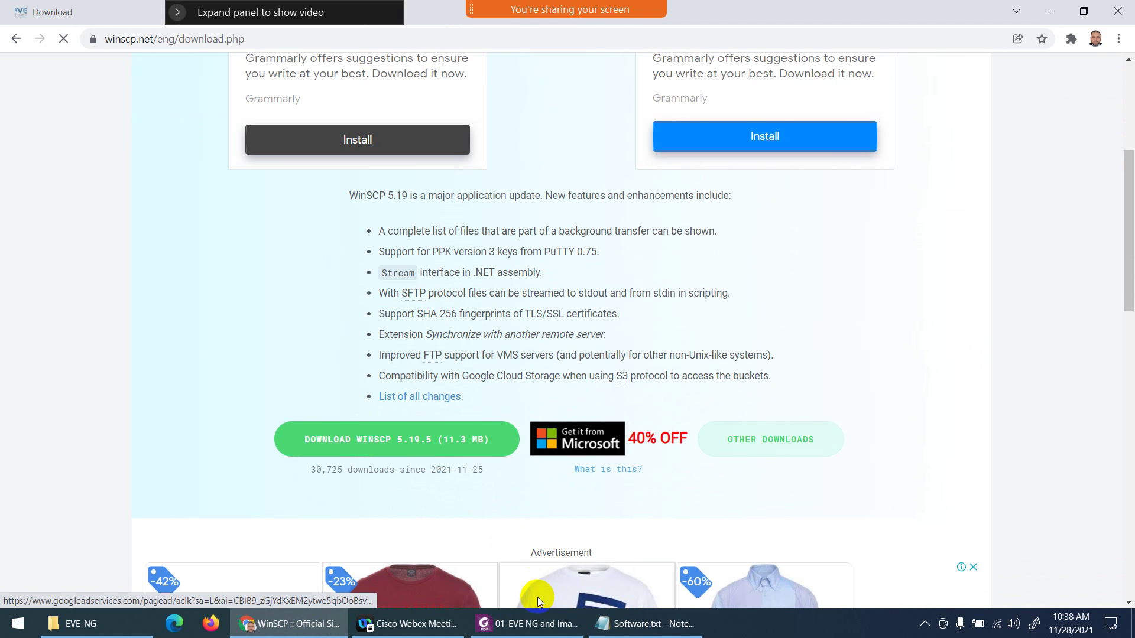
Step: Return to Software.txt and draw red check marks beside items 2 to 5, from EVE Community Edition to WinSCP FTP Application
left_click(523, 626)
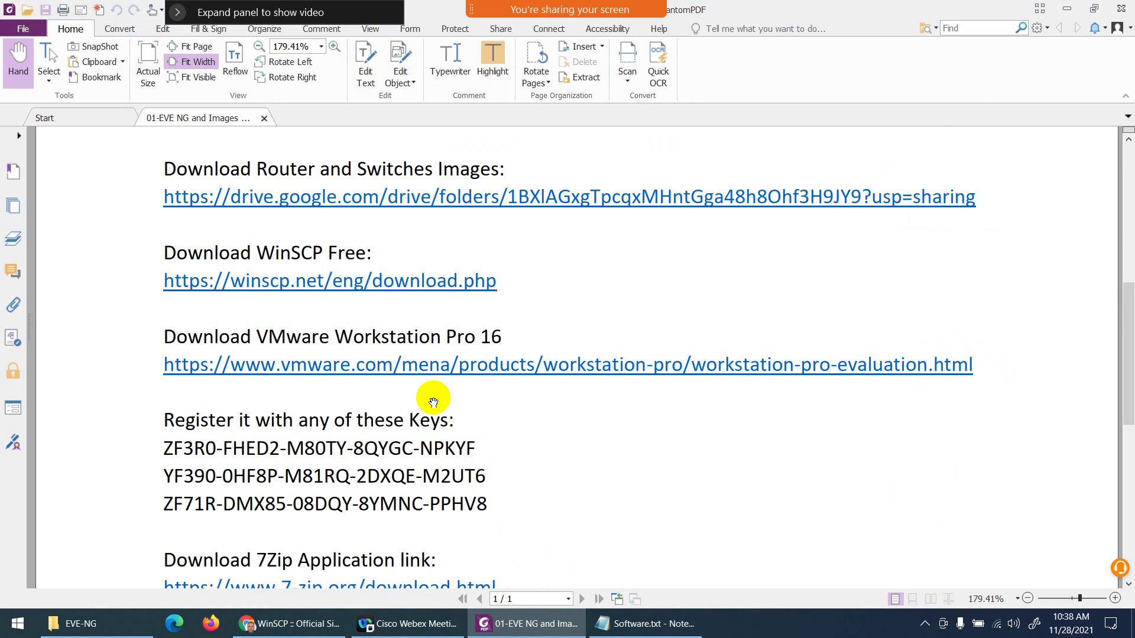
left_click(675, 632)
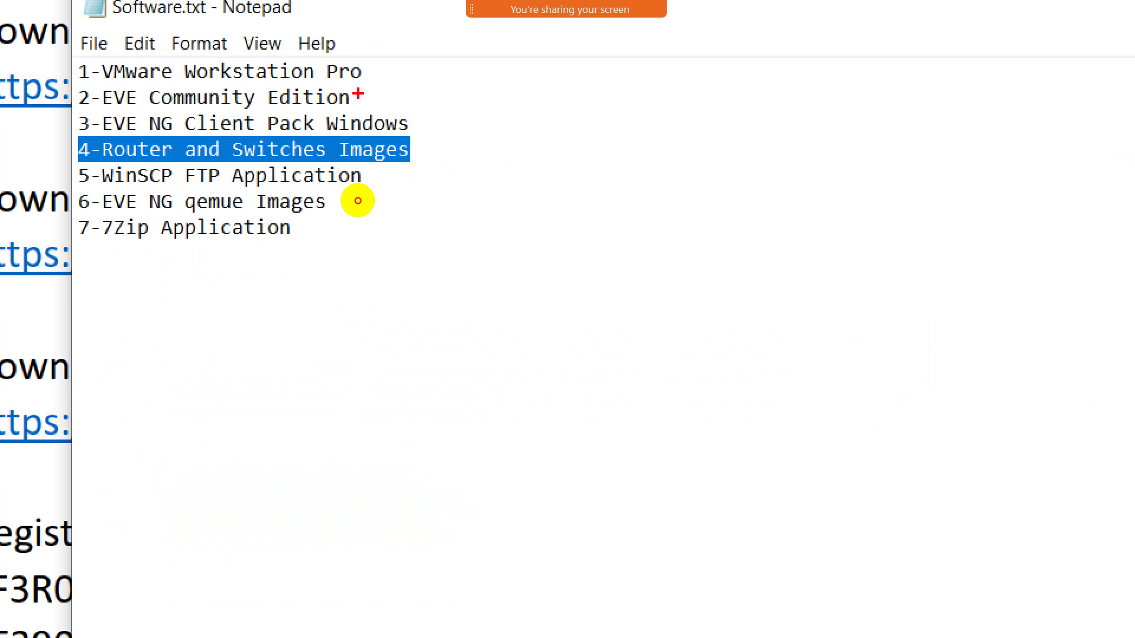
left_click_drag(358, 98, 420, 82)
left_click_drag(400, 124, 455, 121)
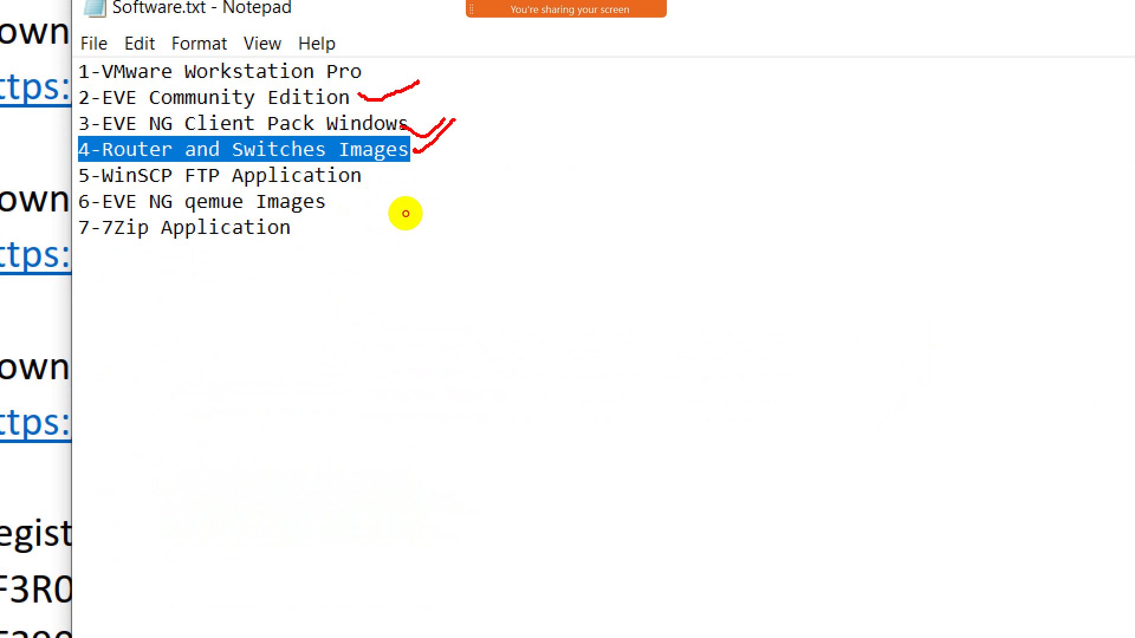
left_click_drag(362, 182, 455, 161)
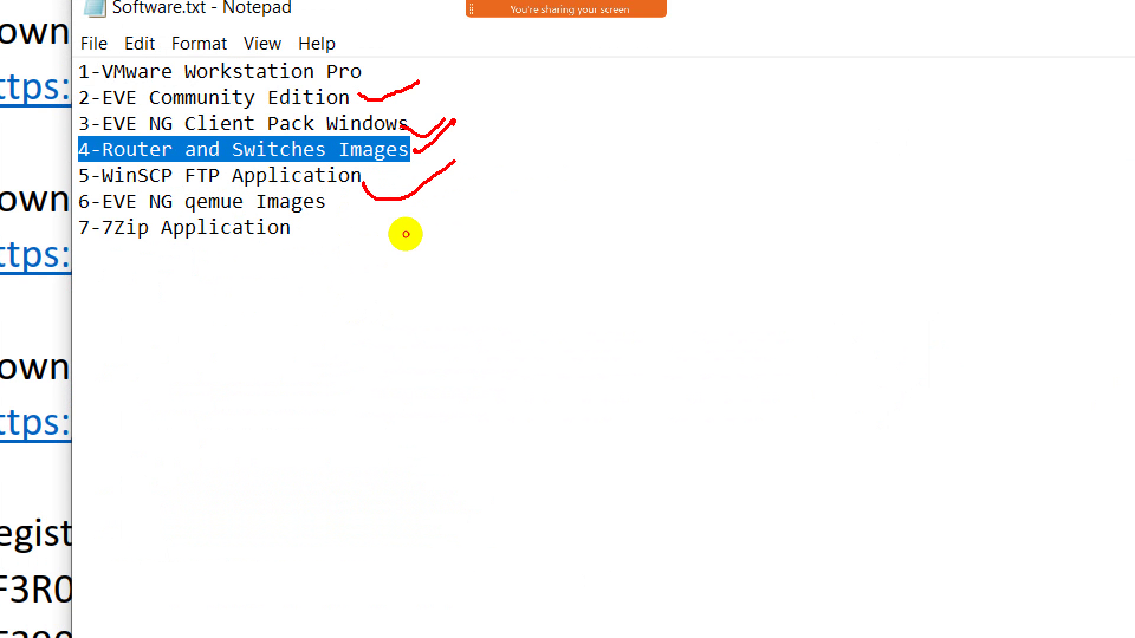
Step: Clear the annotations, return to the PDF and highlight the first registration key listed for VMware Workstation Pro 16
key("Escape")
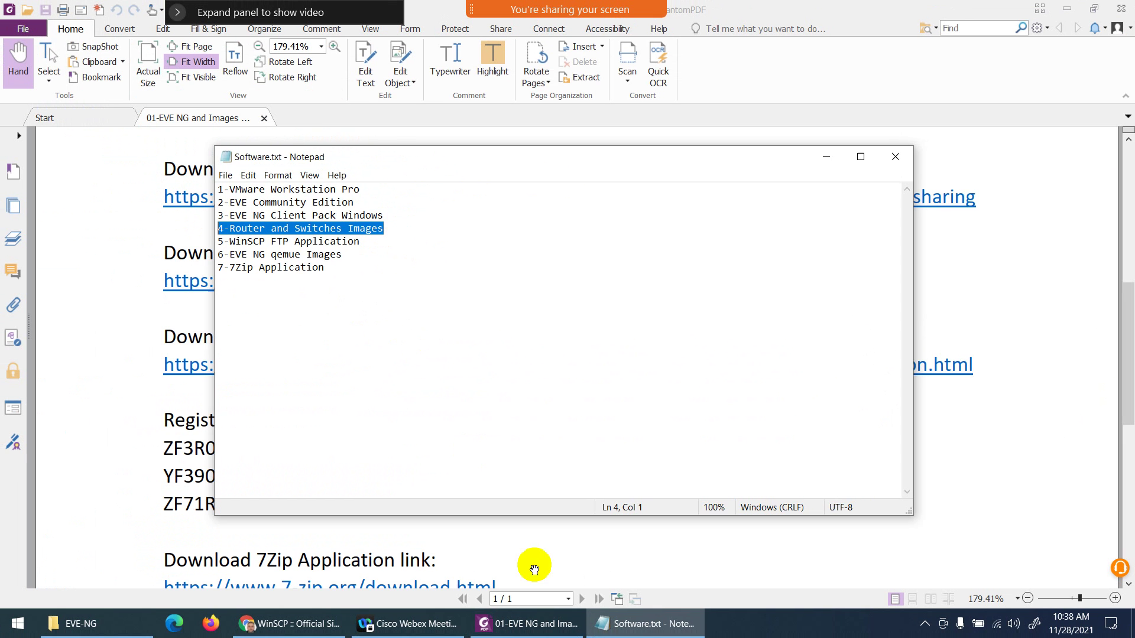
left_click(607, 621)
scroll(491, 337, "down", 1)
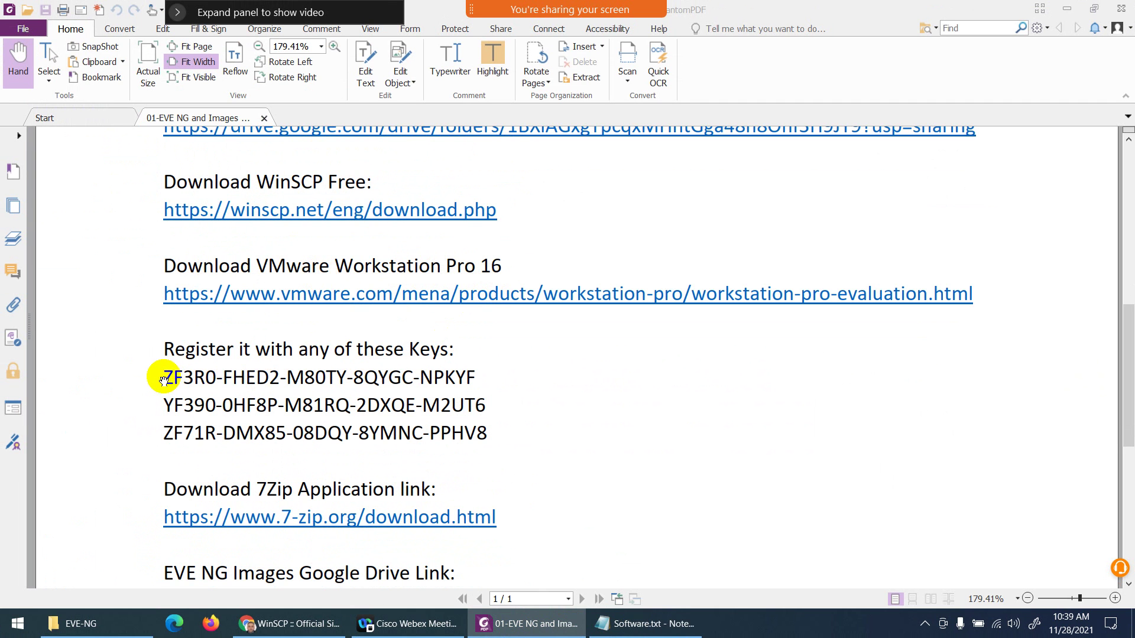
left_click_drag(165, 377, 474, 378)
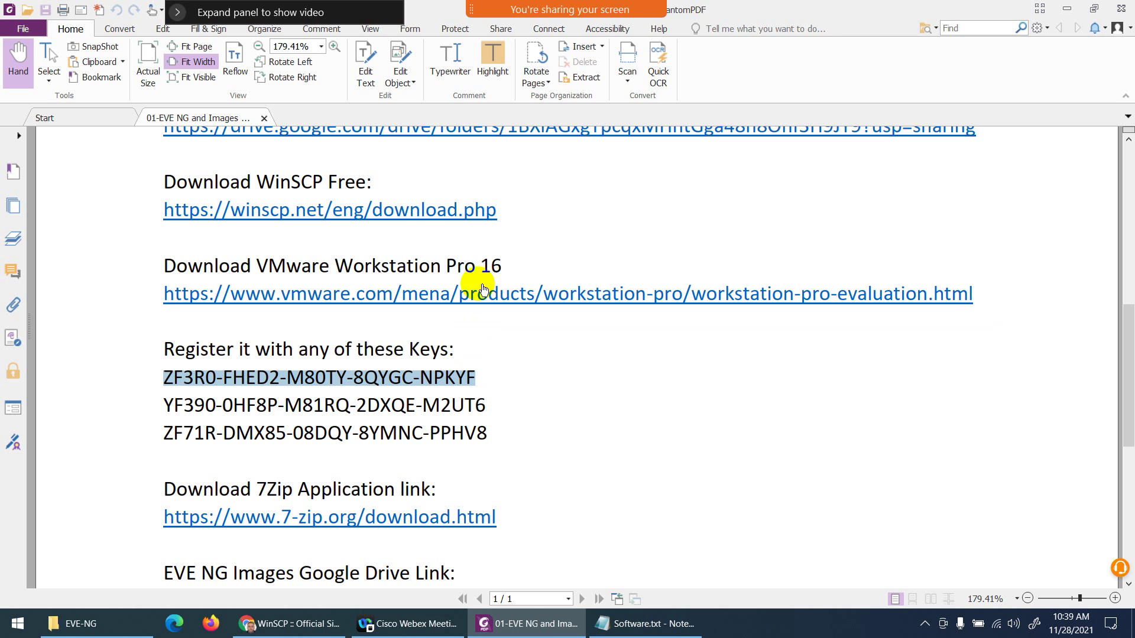
Step: Copy the VMware Workstation Pro 16 link from the PDF and open it in the browser in place of the WinSCP page
right_click(571, 301)
left_click(591, 346)
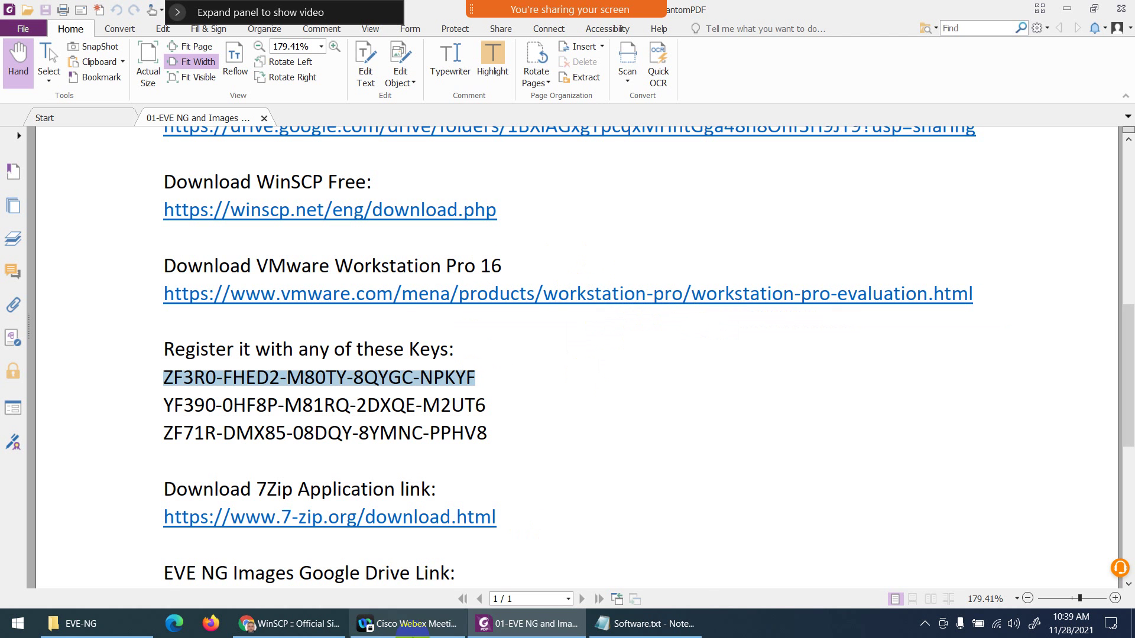
left_click(308, 628)
left_click(435, 40)
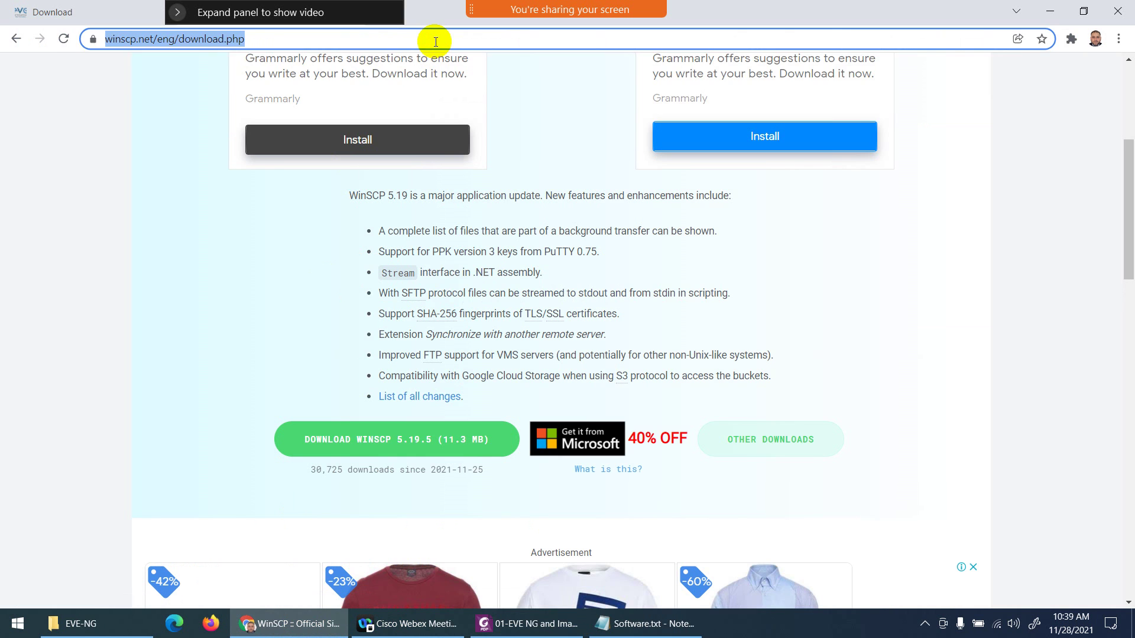
key("ctrl+v")
key("Return")
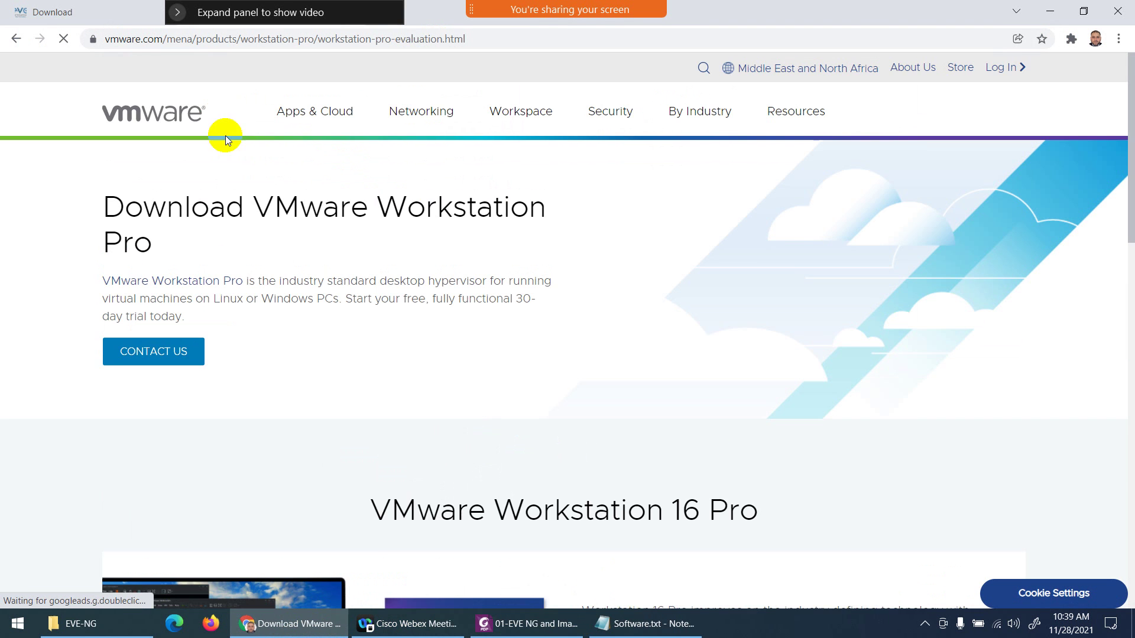
Step: Request the Workstation 16 Pro for Windows download and cancel it at the duplicate download dialog
scroll(358, 408, "down", 10)
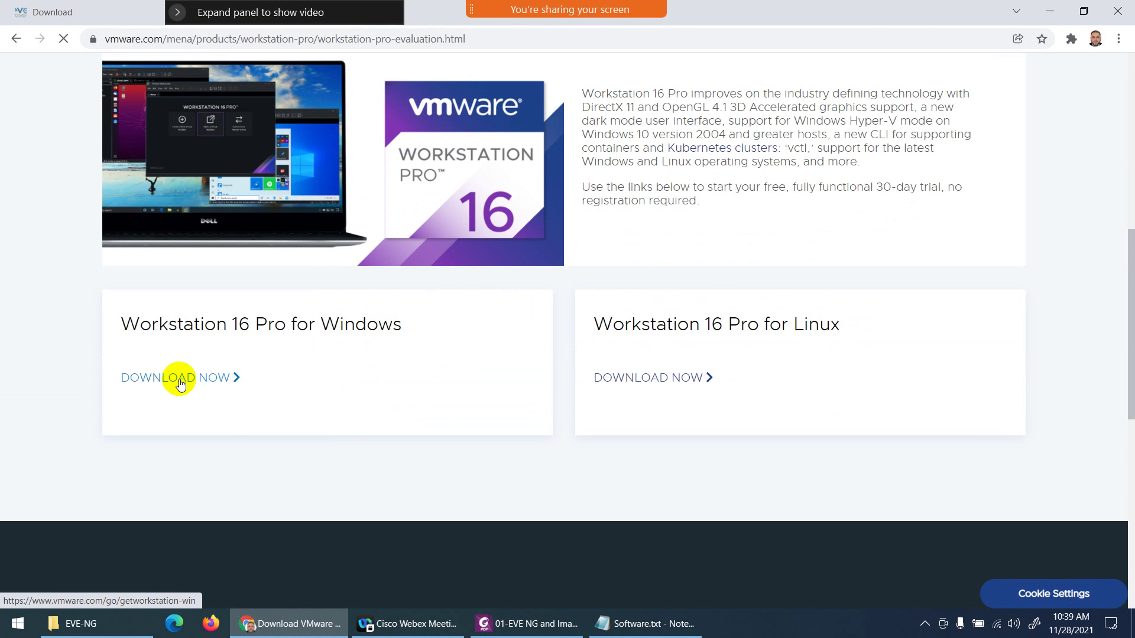
left_click(180, 383)
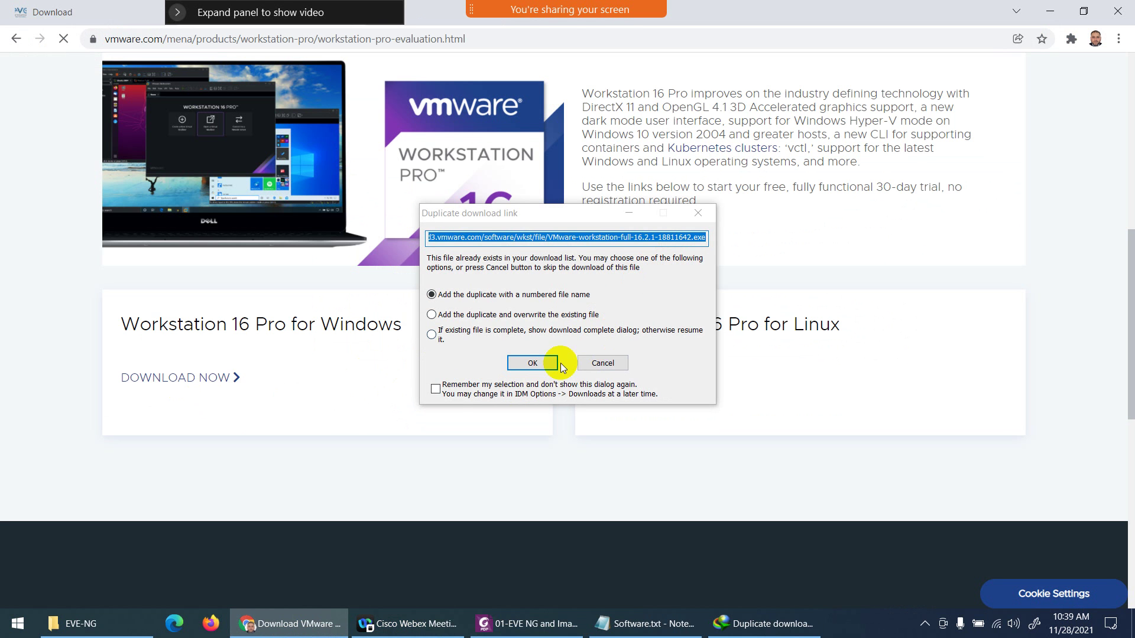
left_click(609, 364)
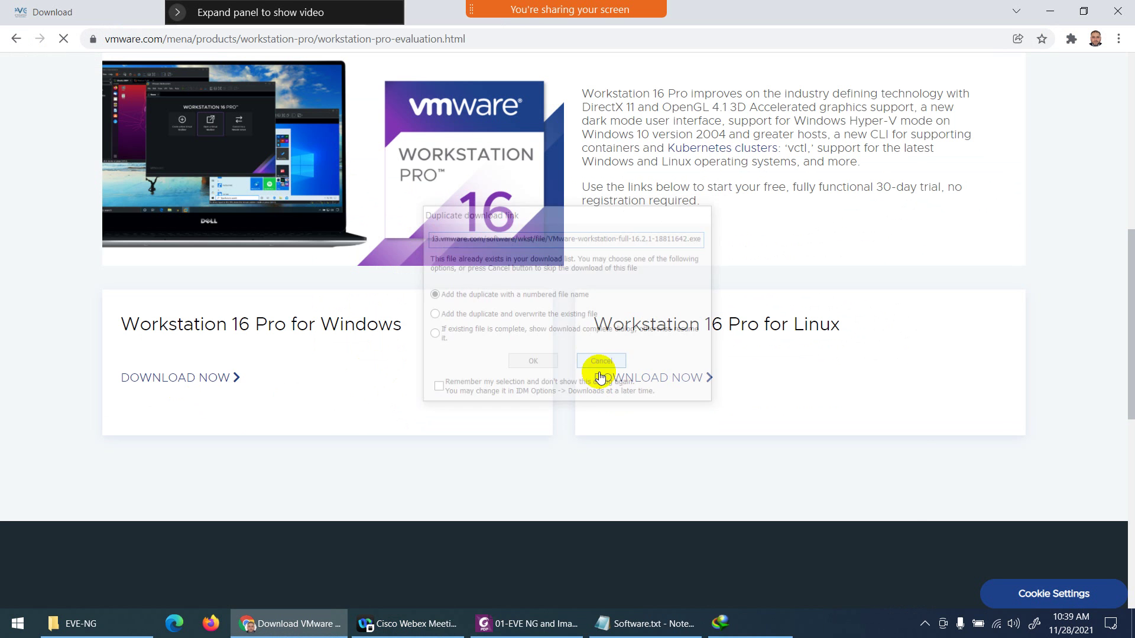
Step: Go through Software.txt, highlighting in turn the lines for items 1 to 5 and the 7Zip Application line
left_click(598, 623)
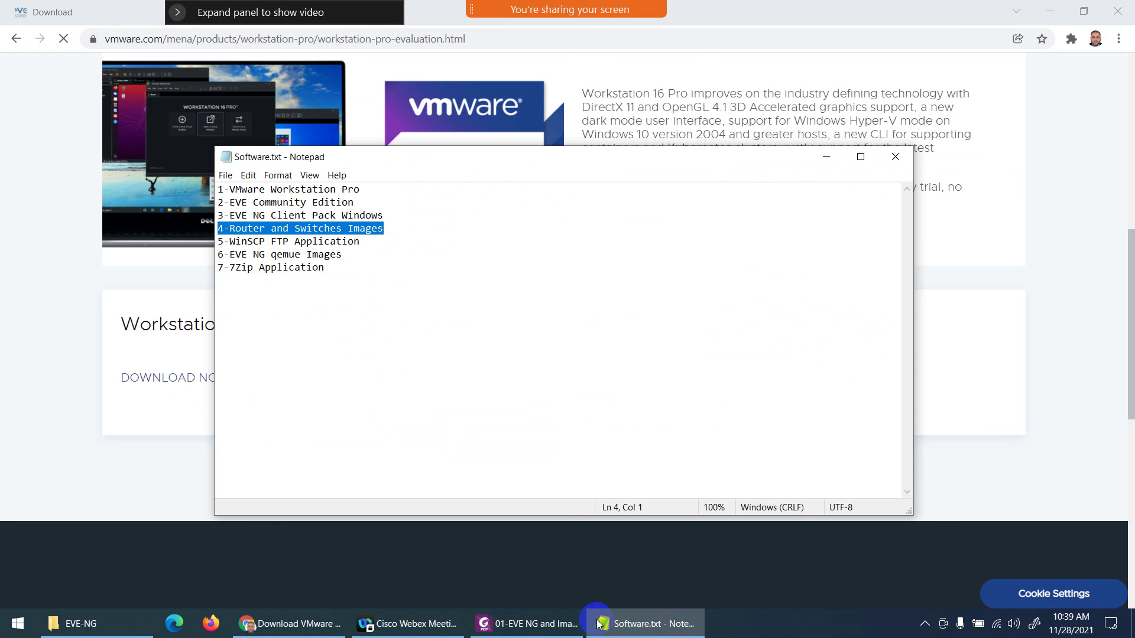
left_click(526, 623)
scroll(319, 414, "down", 1)
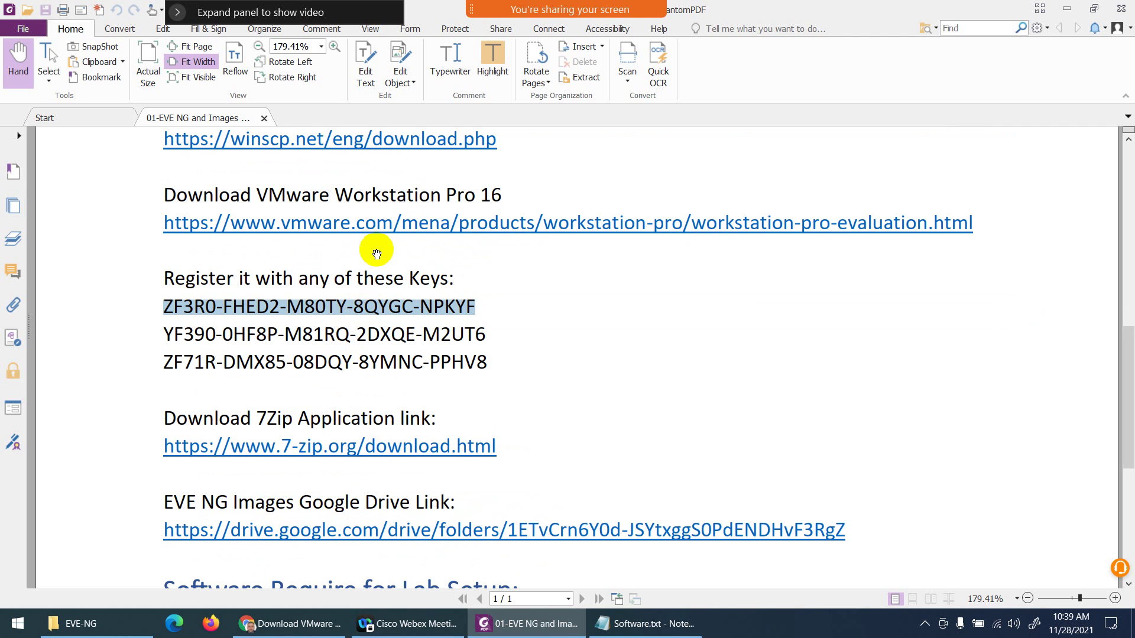
left_click(647, 624)
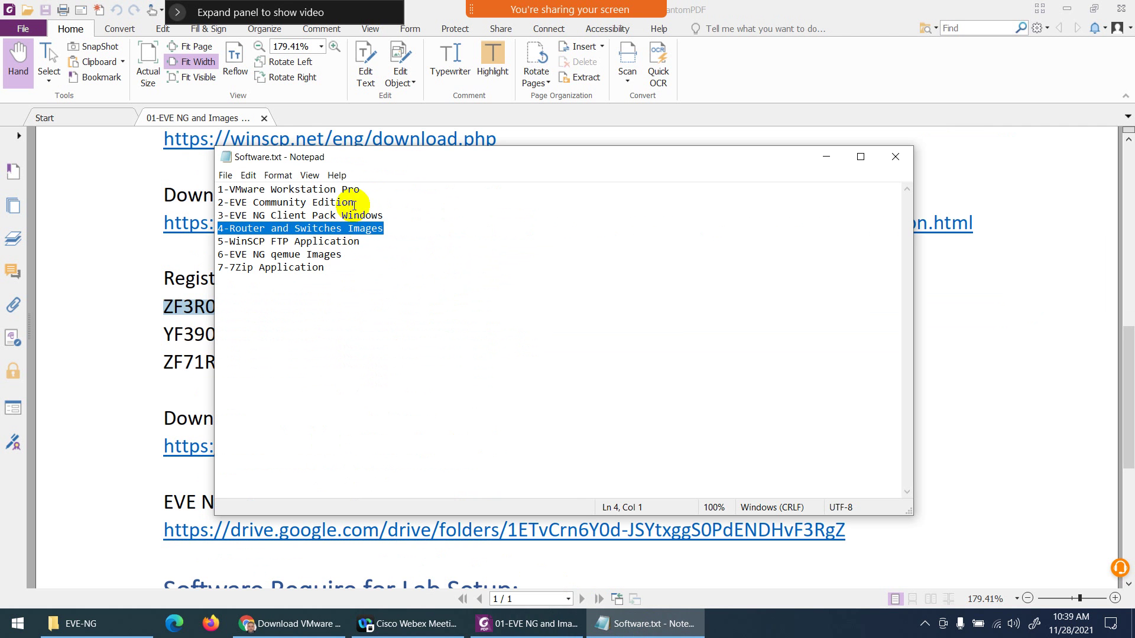
left_click_drag(364, 190, 195, 177)
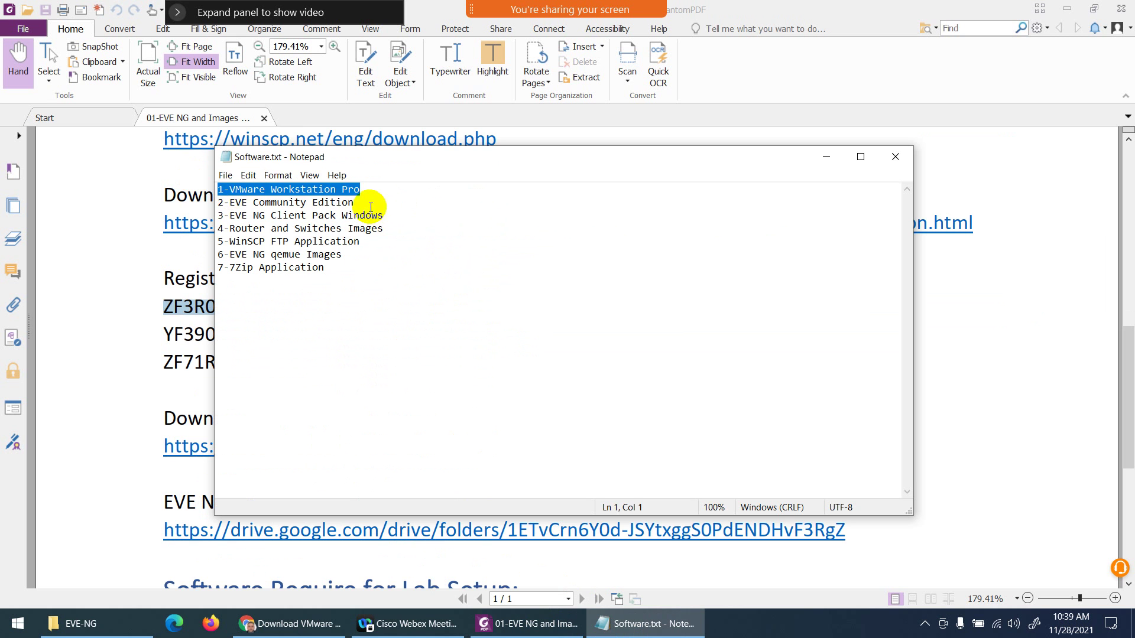
left_click_drag(362, 204, 233, 200)
left_click_drag(390, 215, 220, 214)
left_click_drag(384, 229, 229, 229)
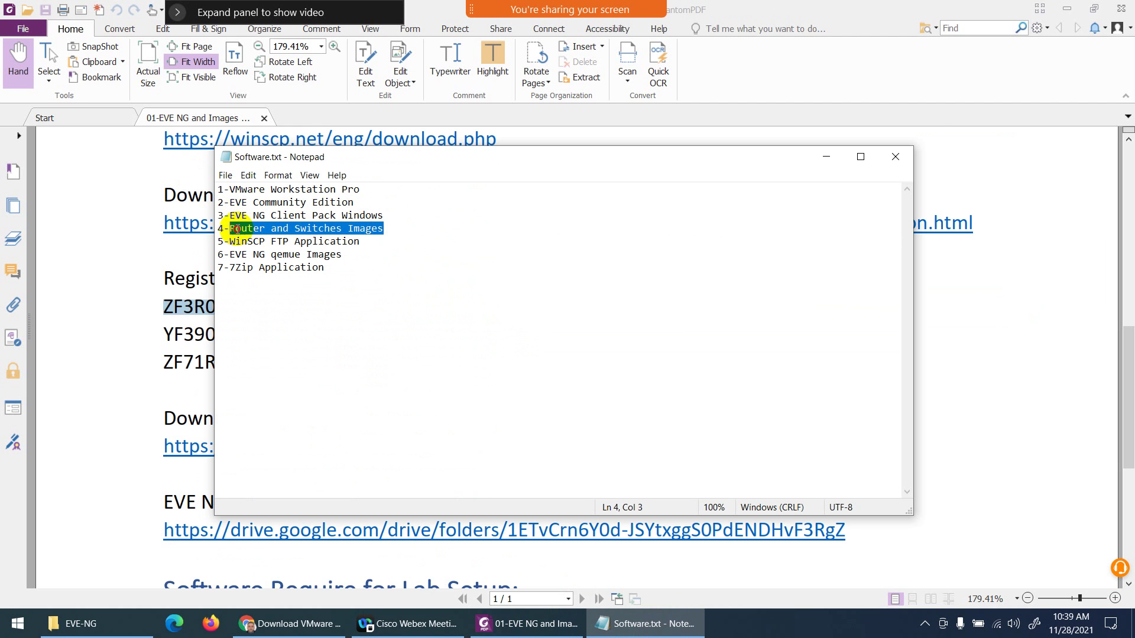
left_click_drag(372, 242, 228, 241)
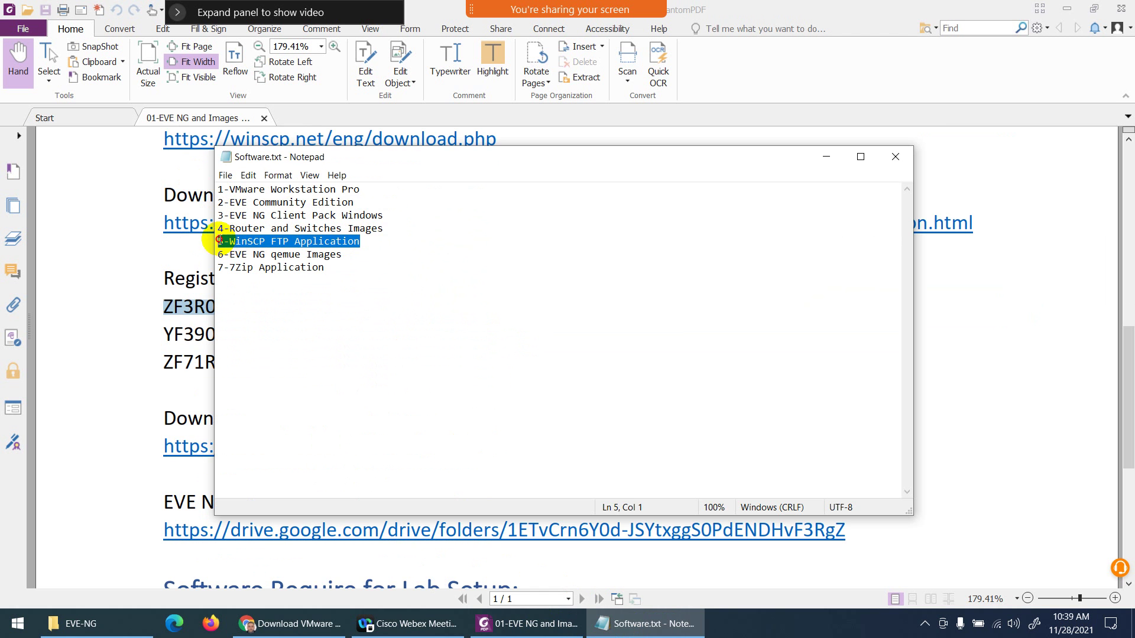
left_click_drag(330, 267, 224, 268)
Step: Copy the 7Zip Application link from the PDF and open it in the browser in place of the VMware page
left_click(529, 623)
scroll(312, 384, "down", 2)
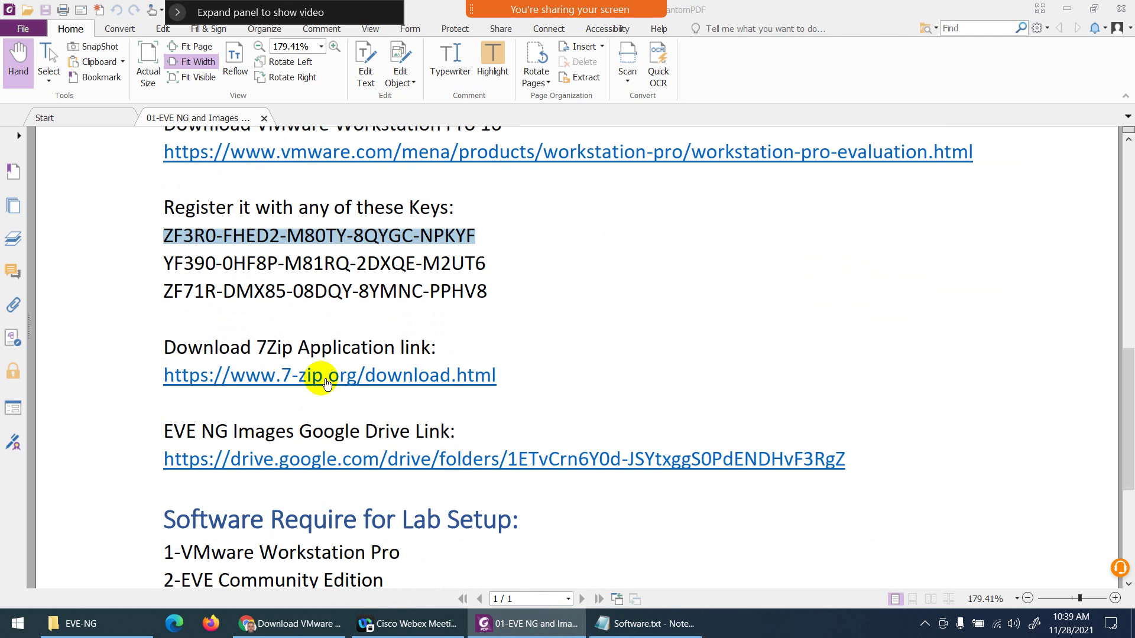
right_click(320, 381)
left_click(346, 424)
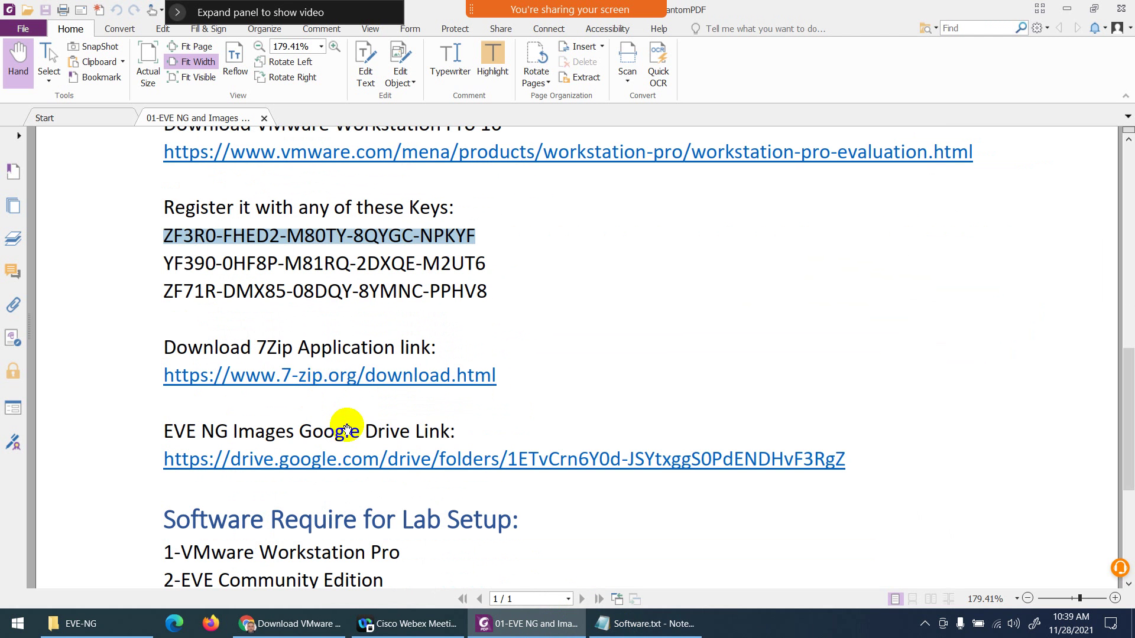
left_click(296, 623)
left_click(491, 43)
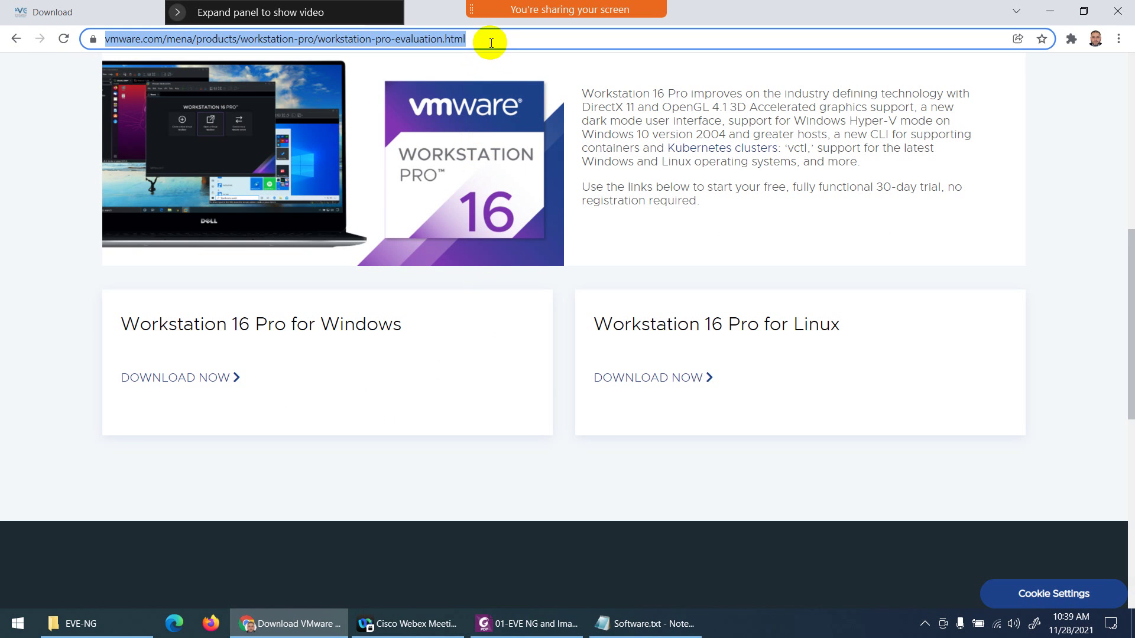
key("ctrl+v")
key("Return")
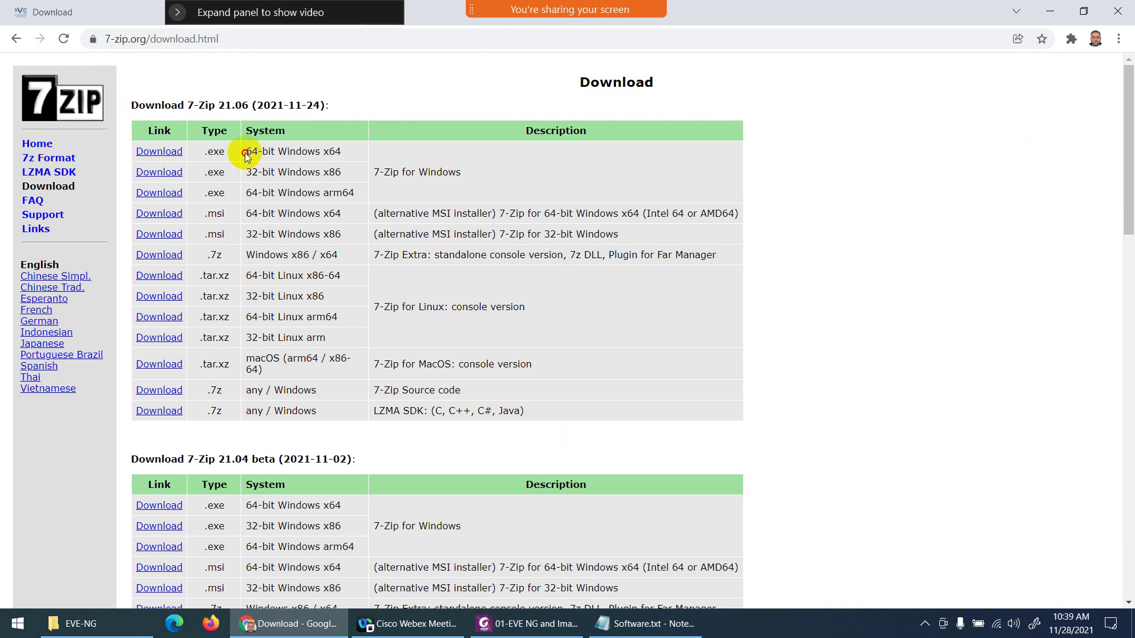
Step: Highlight the 64-bit Windows x64 entry for 7-Zip 21.06, and the EVE NG qemue Images line in Software.txt
left_click_drag(245, 153, 342, 154)
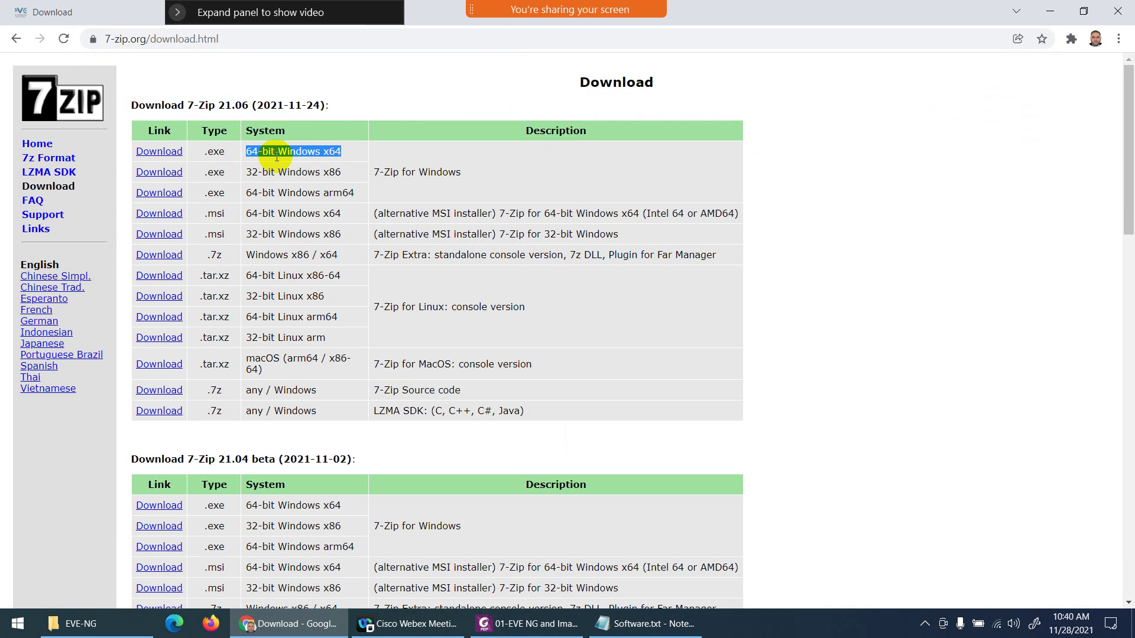
left_click(647, 623)
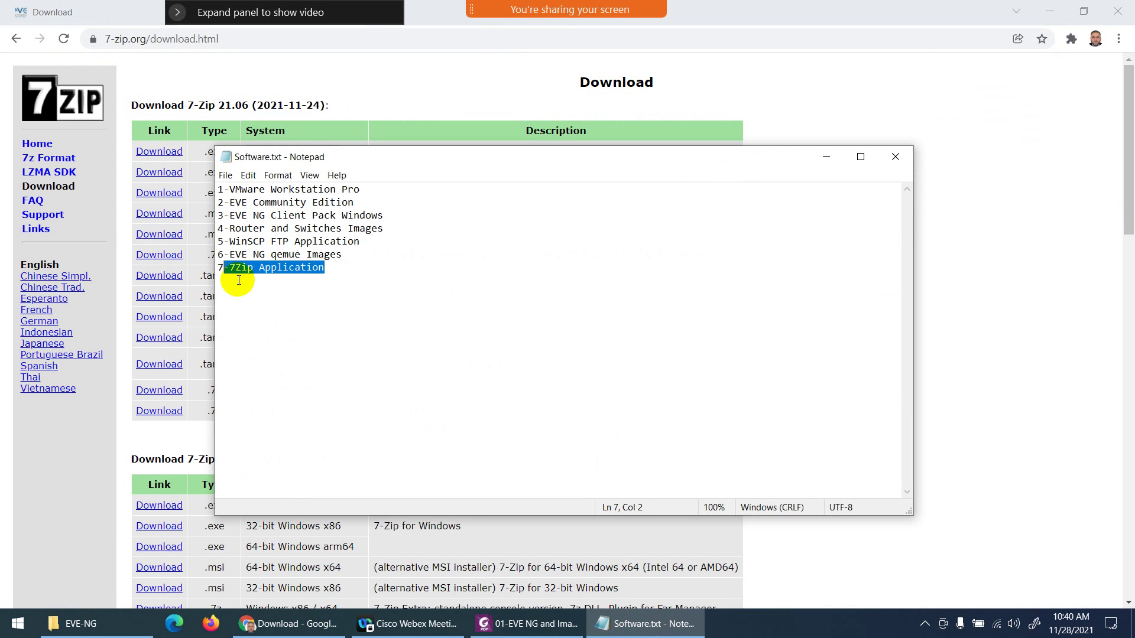
left_click_drag(343, 254, 224, 253)
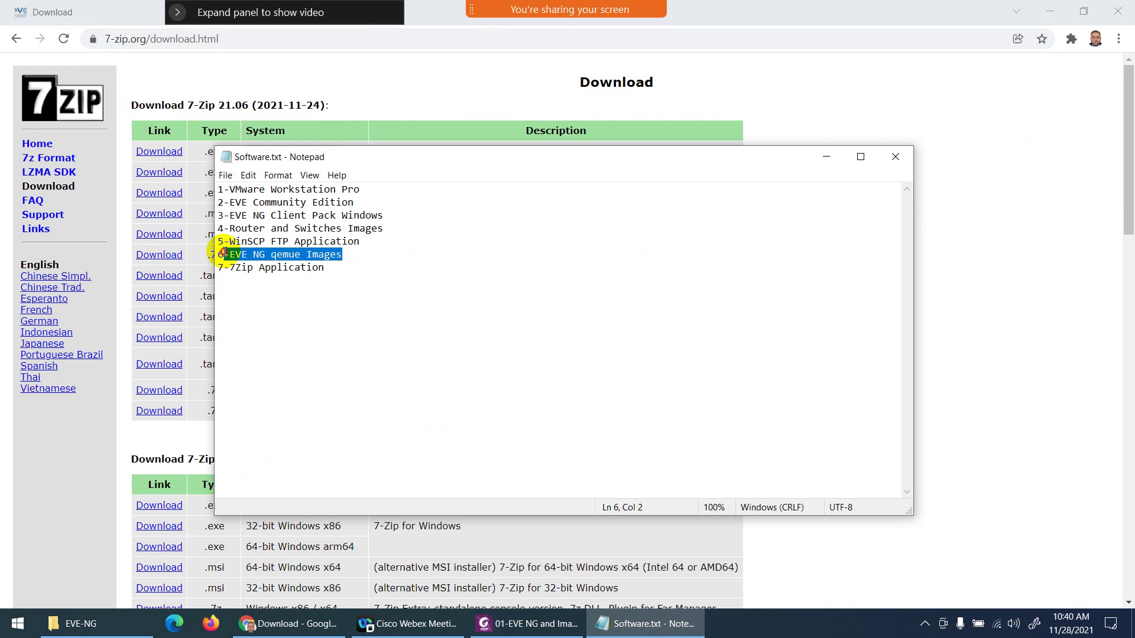
Step: Copy the EVE NG Images Google Drive link from the PDF and open it in the browser in place of the 7-Zip page
left_click(525, 624)
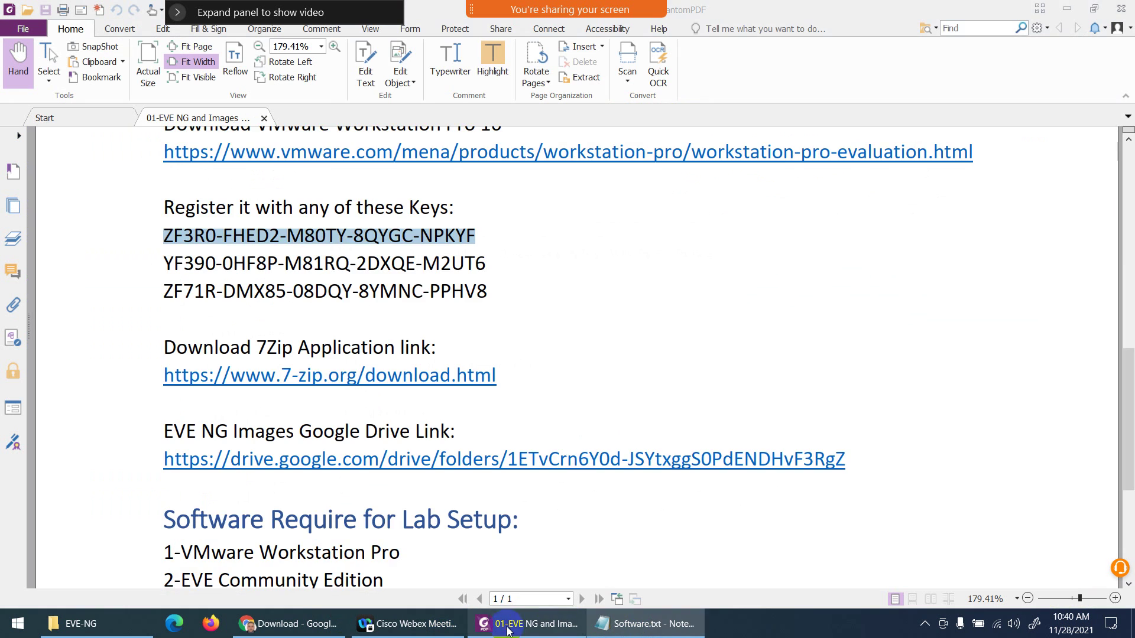
scroll(438, 319, "down", 3)
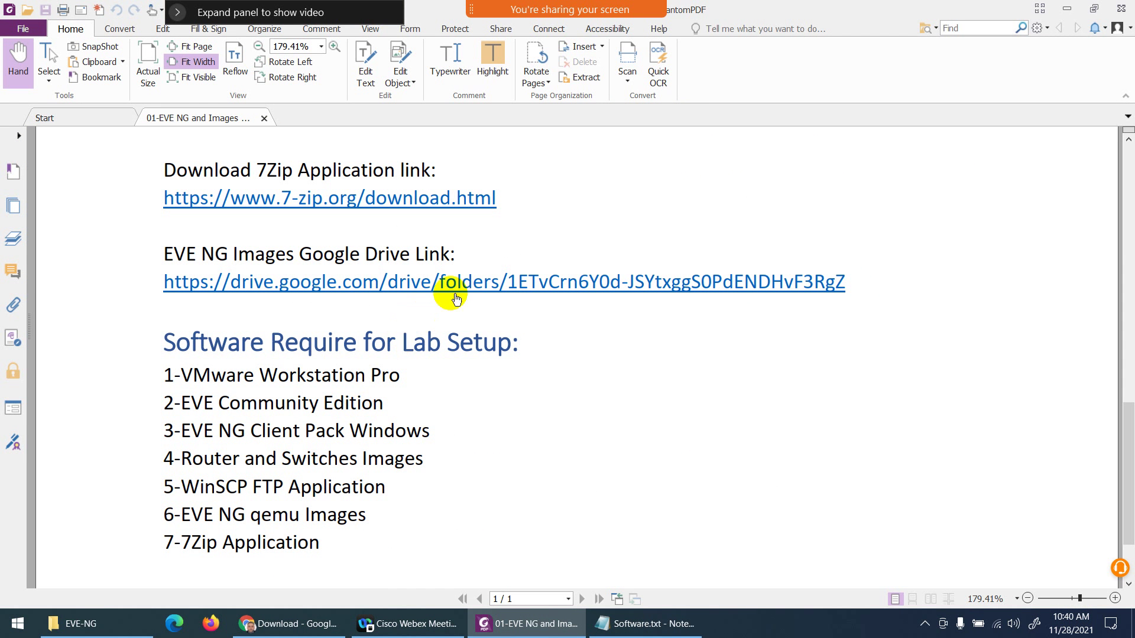
right_click(424, 285)
left_click(445, 324)
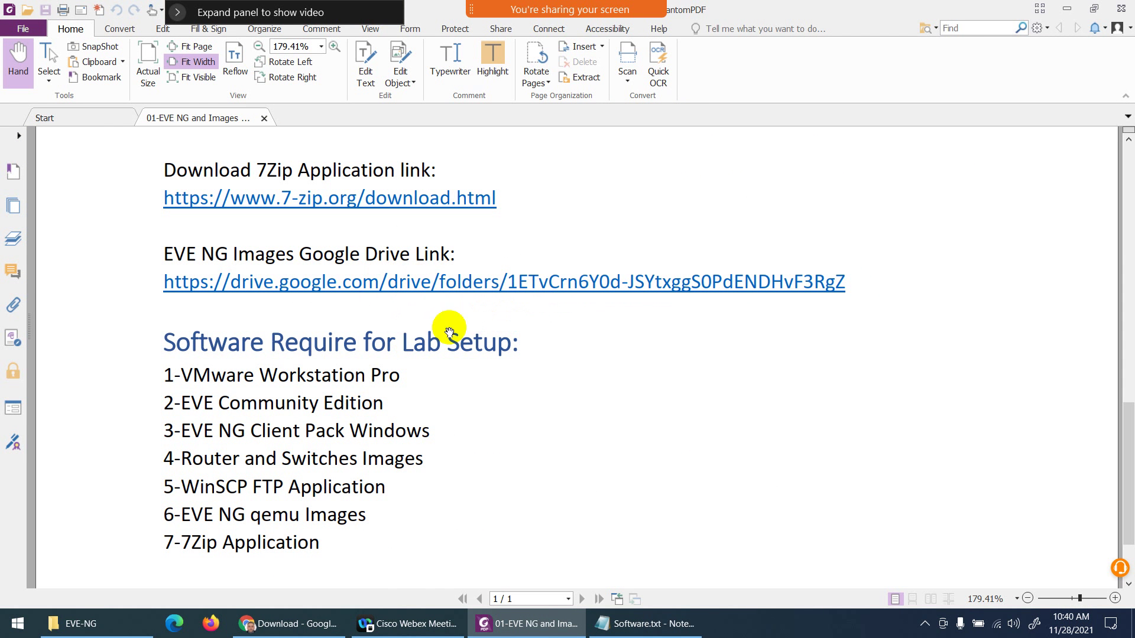
left_click(334, 615)
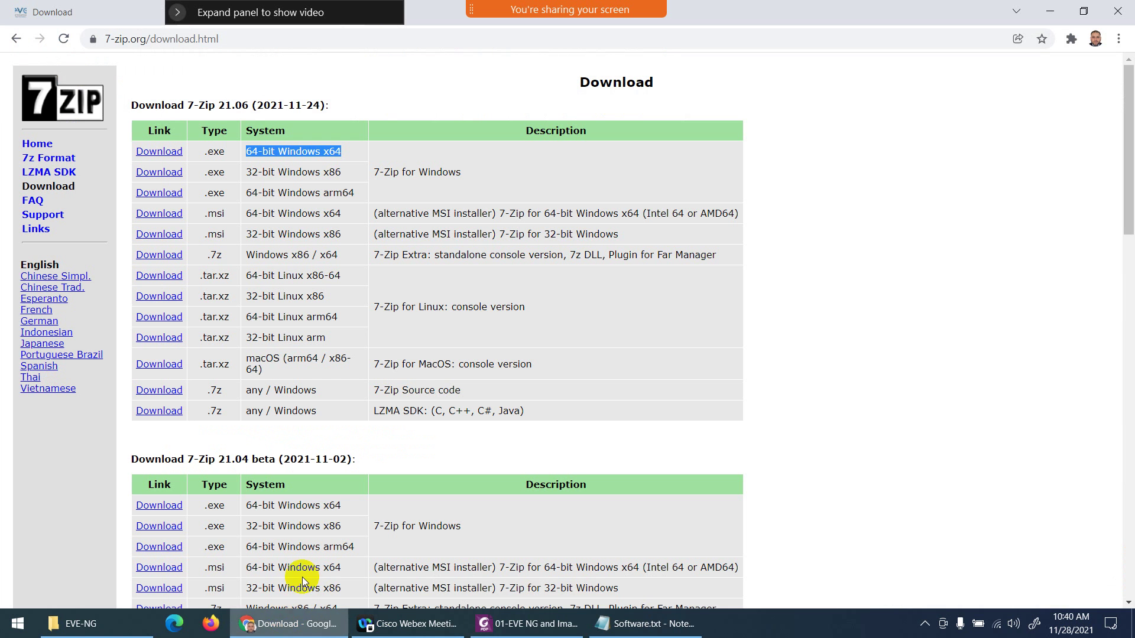
left_click(610, 38)
key("ctrl+v")
key("Return")
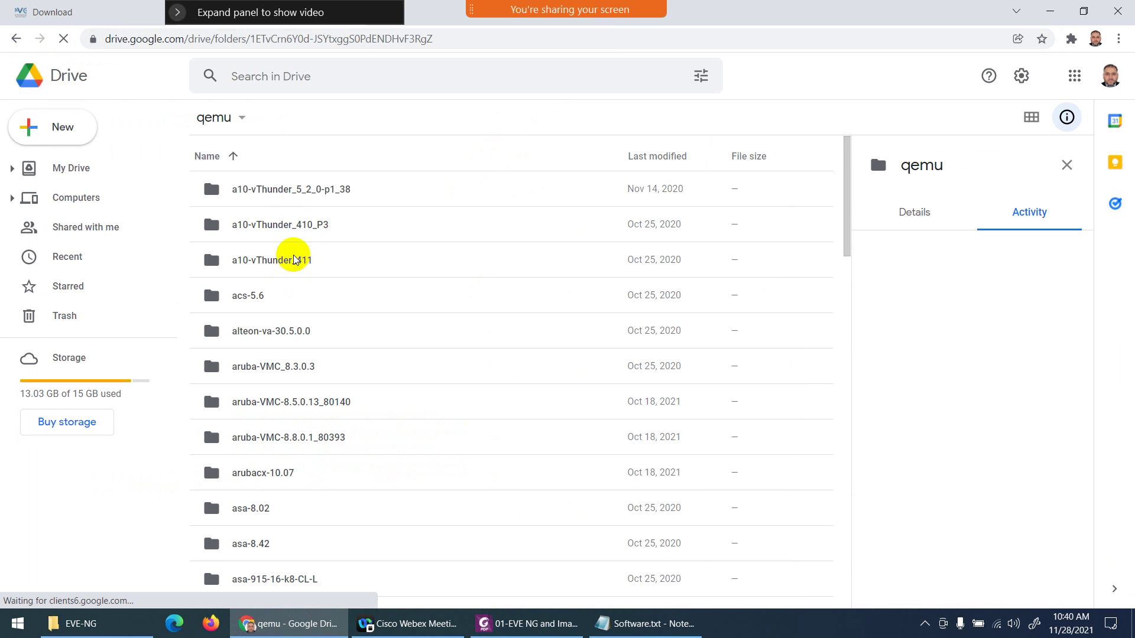
Step: Browse the image folders in the qemu Drive folder, selecting asa-8.02, asa-915-16-k8-CL-L, bigip12-1.2 and cips-7.1-11E4-S926 in turn
scroll(315, 337, "down", 2)
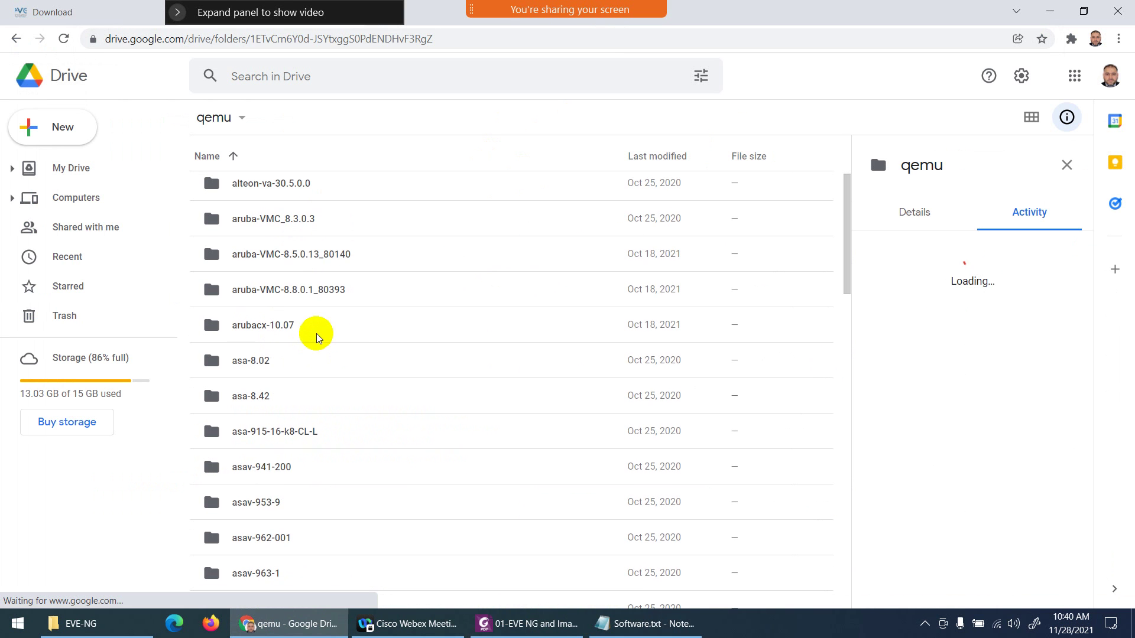
left_click(255, 365)
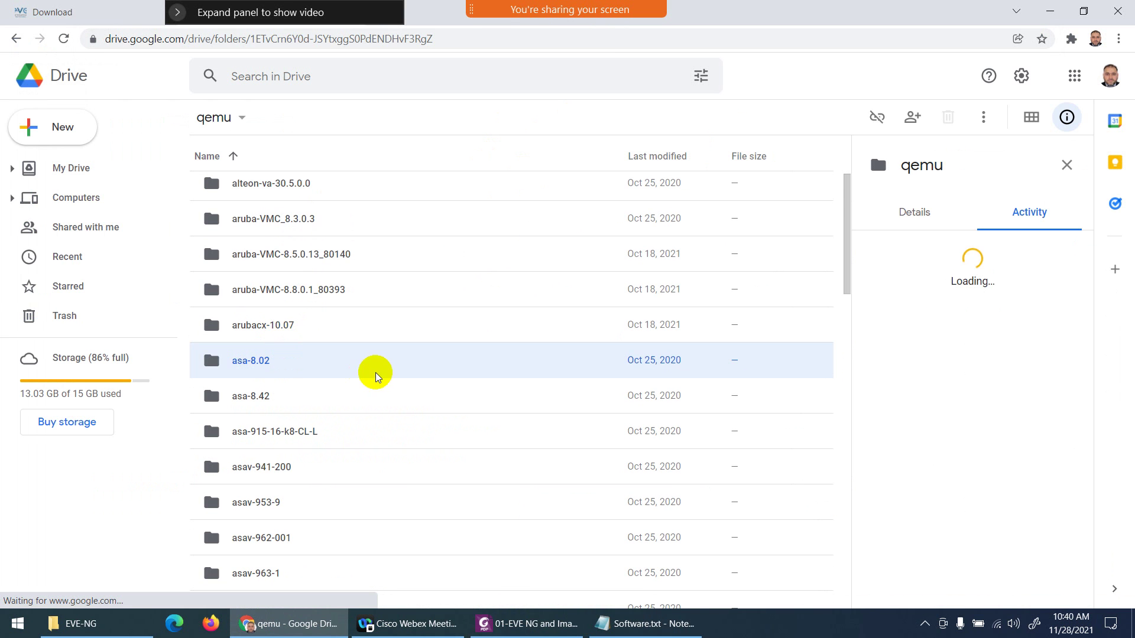
scroll(296, 355, "down", 2)
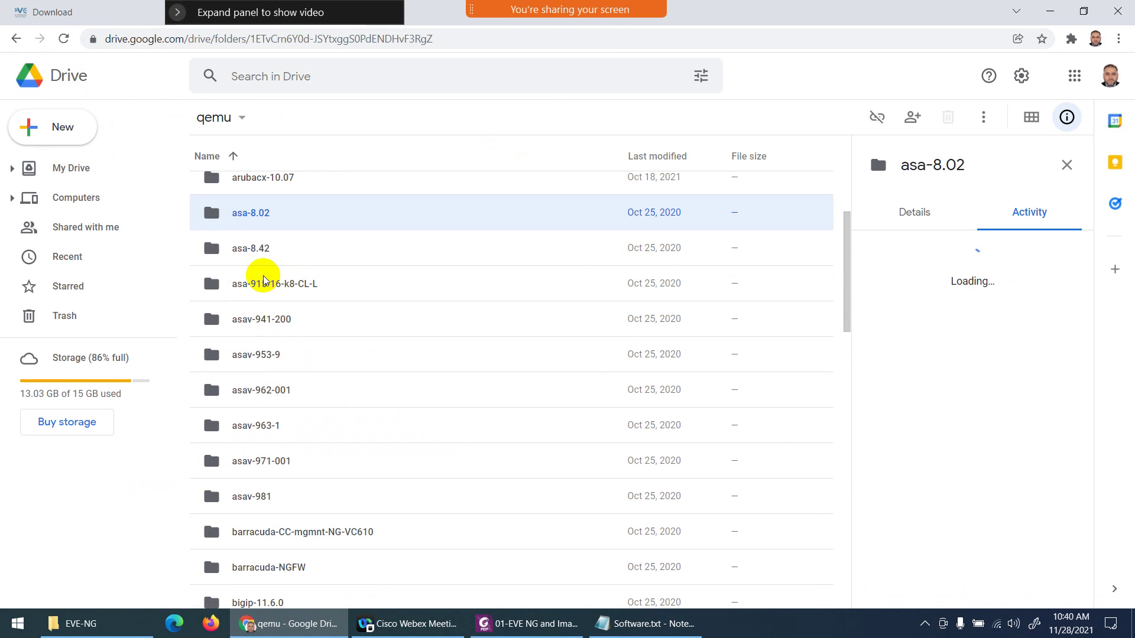
left_click(262, 288)
scroll(301, 420, "down", 3)
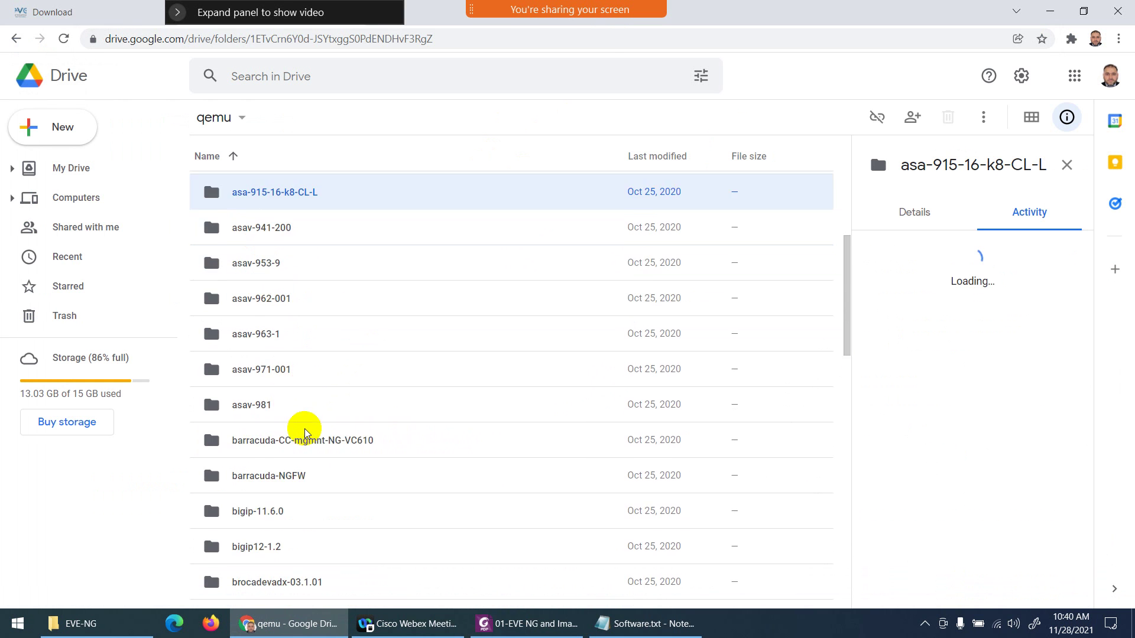
scroll(373, 383, "down", 5)
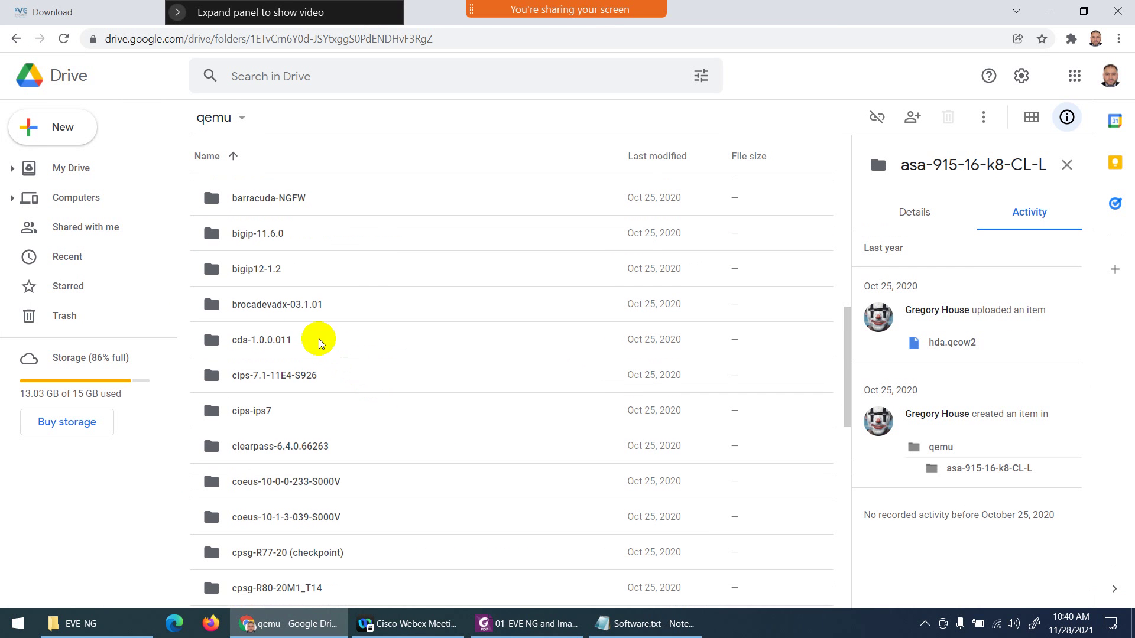
left_click(263, 279)
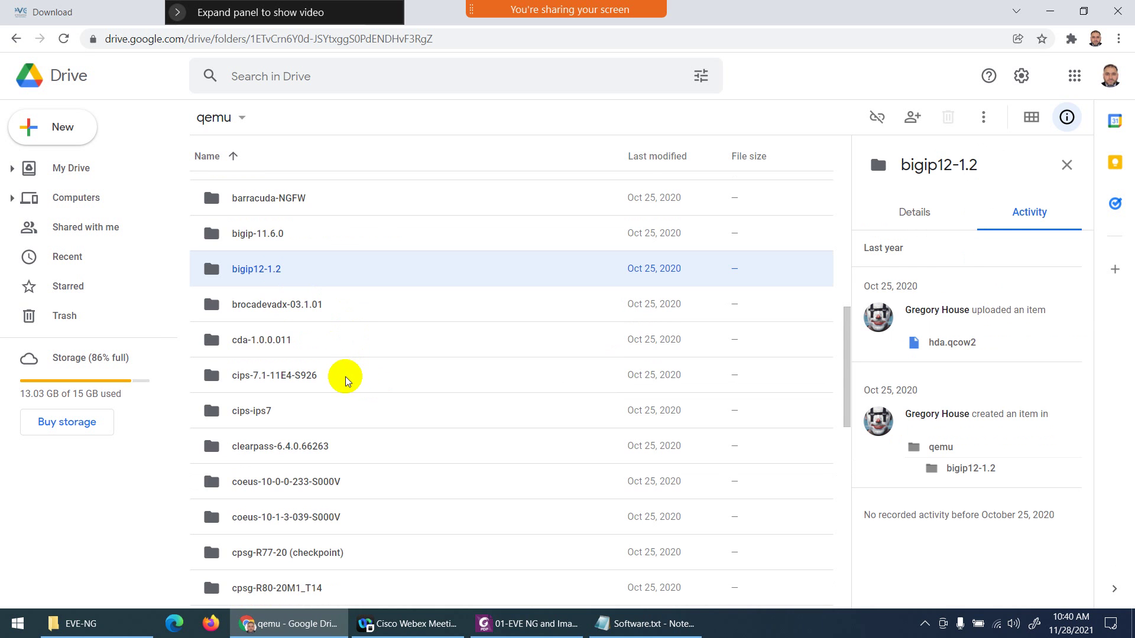
scroll(334, 370, "down", 2)
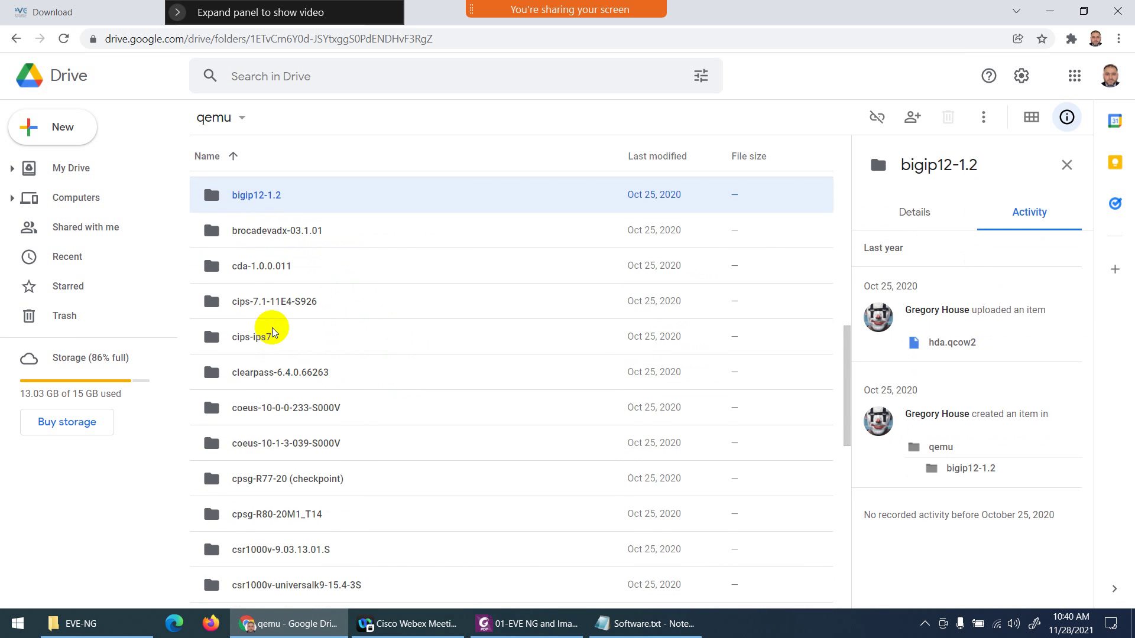
left_click(272, 312)
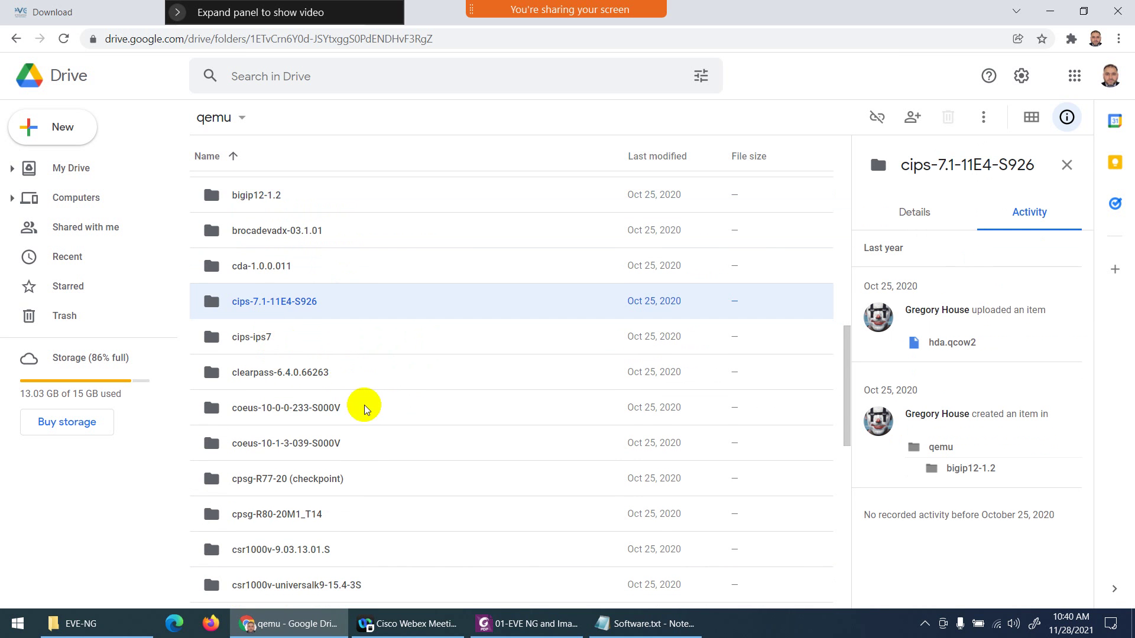
Step: Review the clearpass-6.4.0.66263, coeus-10-0-0-233-S000V and csr1000v-9.03.13.01.S folders by selecting each in turn, and close the details view
scroll(362, 402, "down", 2)
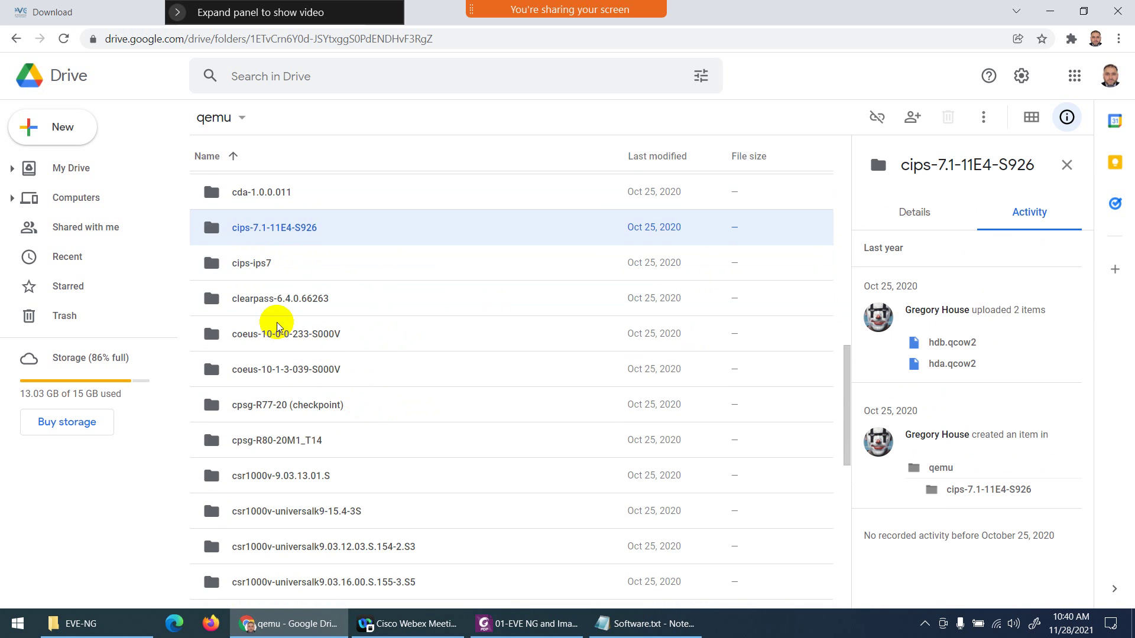
left_click(269, 304)
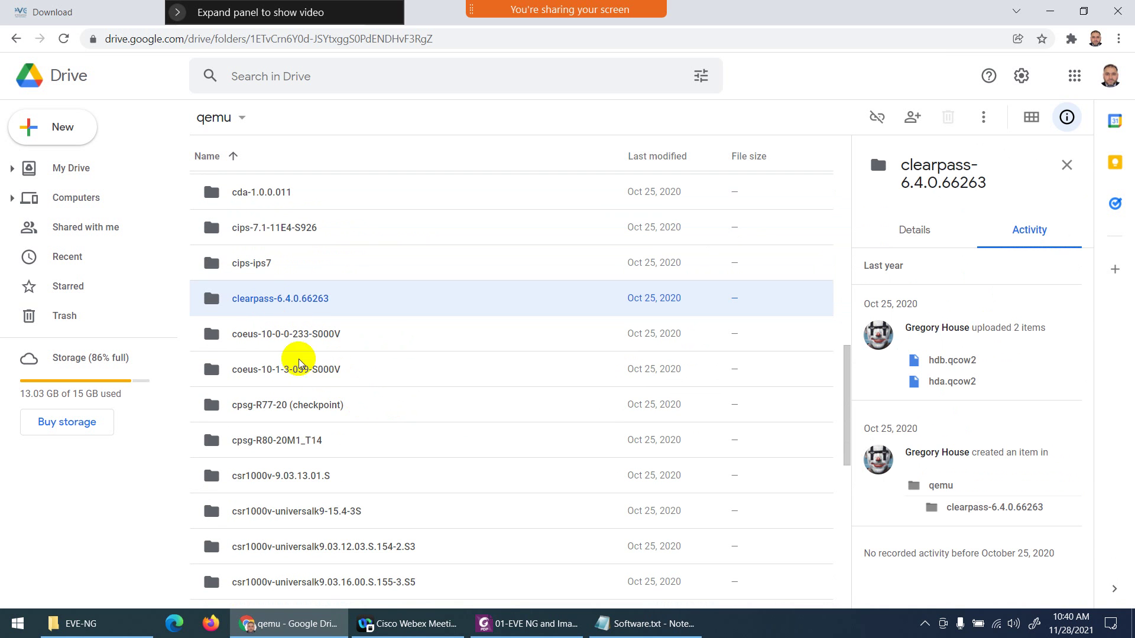
left_click(286, 341)
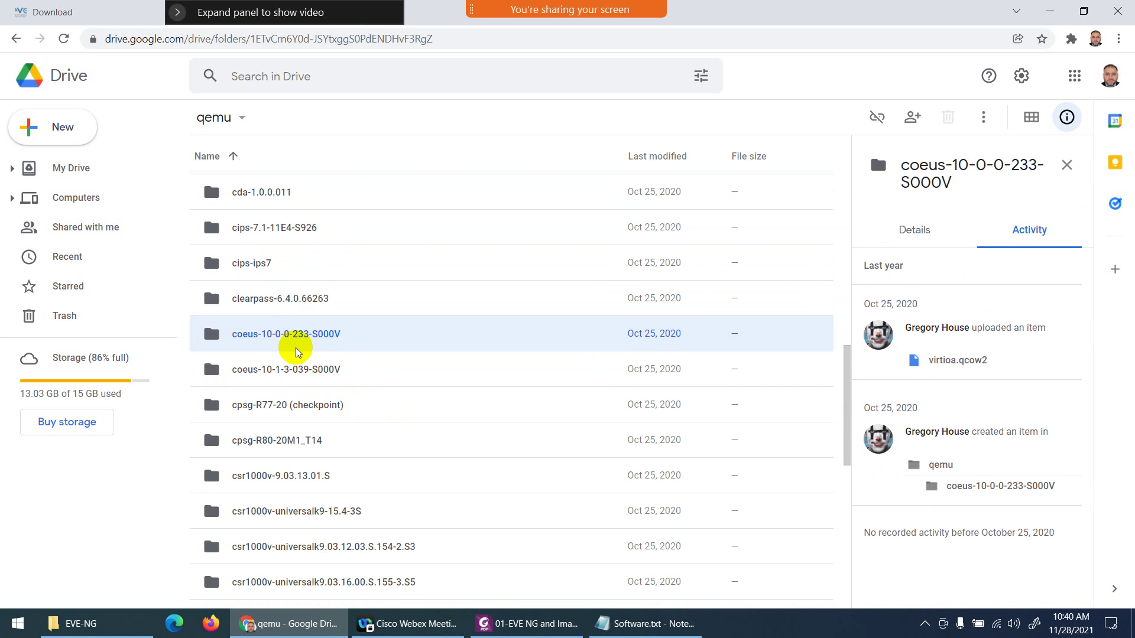
scroll(326, 418, "down", 3)
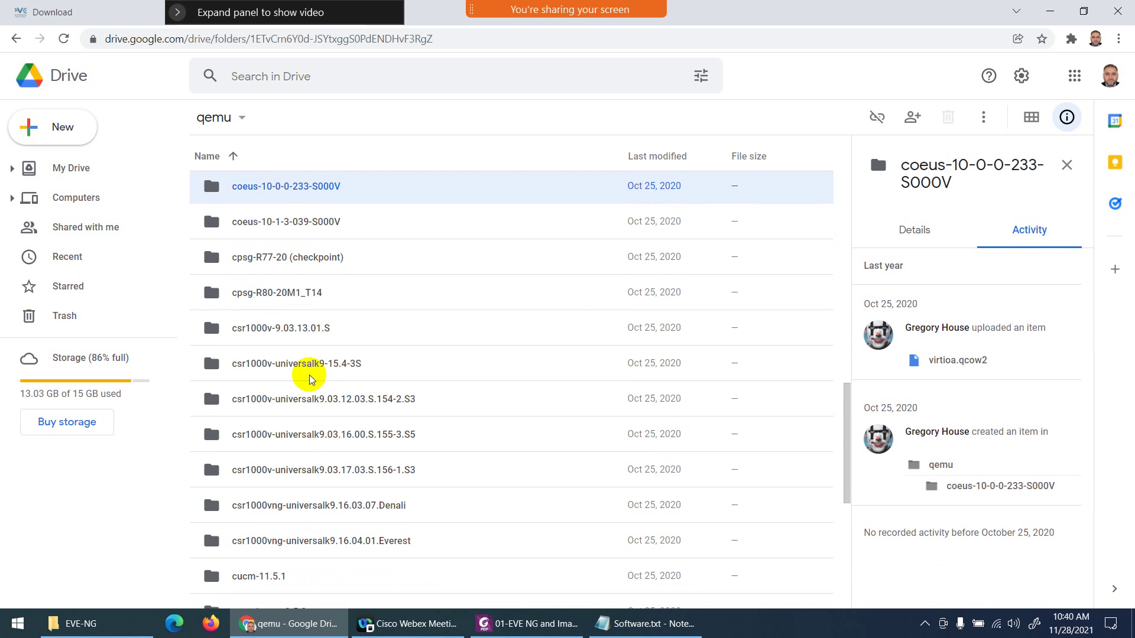
left_click(290, 329)
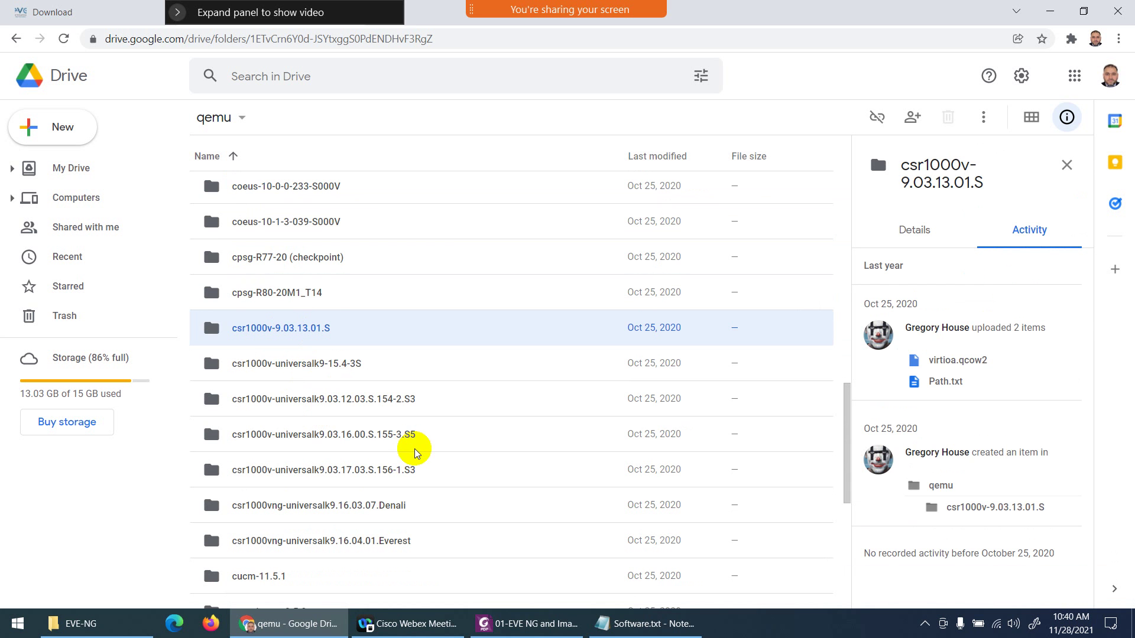
left_click(1066, 165)
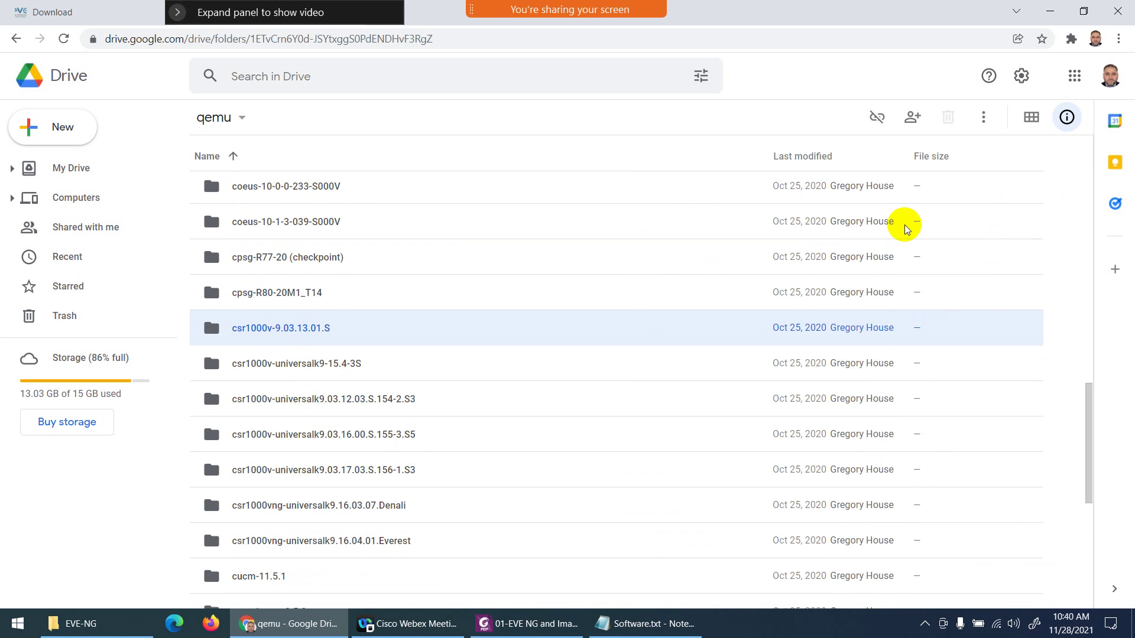
Step: Find the Firepower image folders, select firepower6-FMC-6.3.0-83, and look at its available actions without choosing any
scroll(361, 440, "down", 3)
scroll(362, 440, "down", 3)
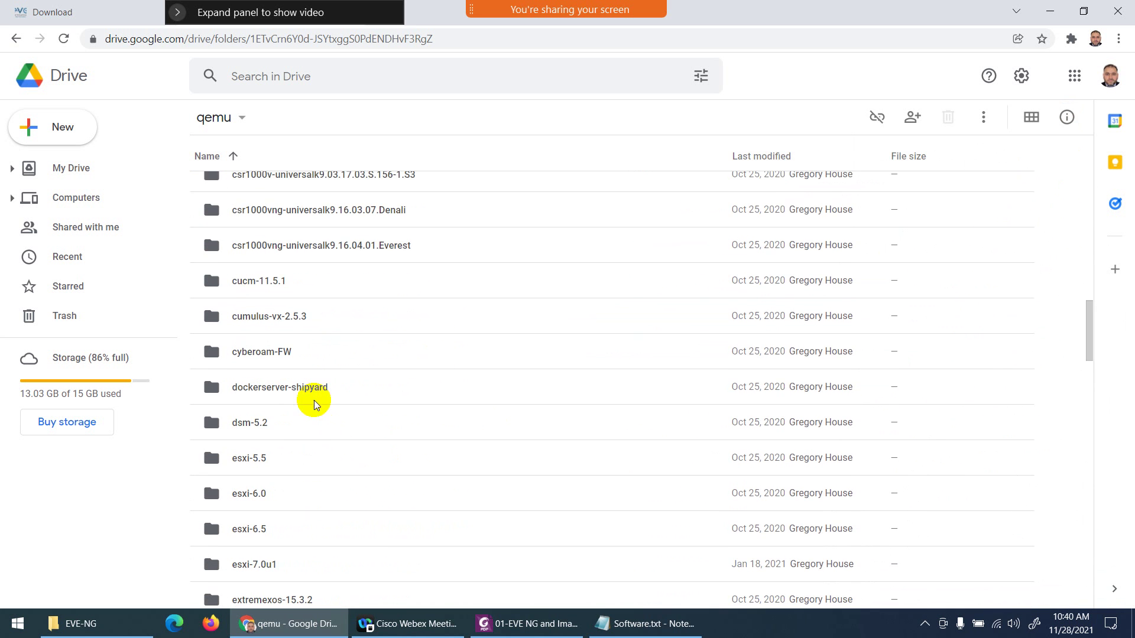
scroll(286, 396, "down", 4)
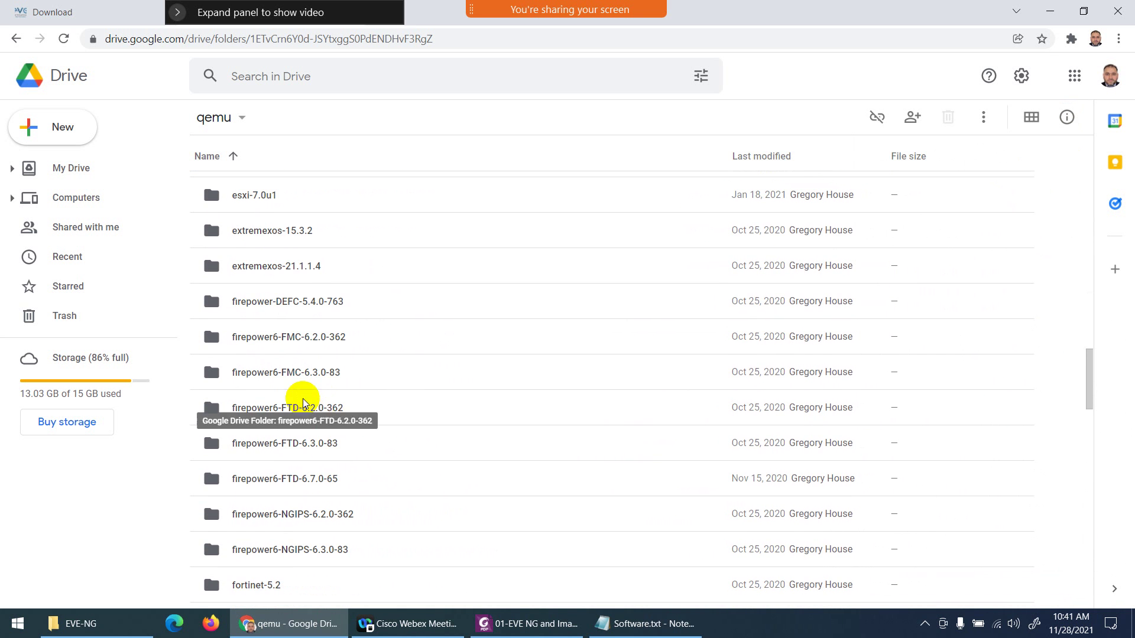
left_click(284, 378)
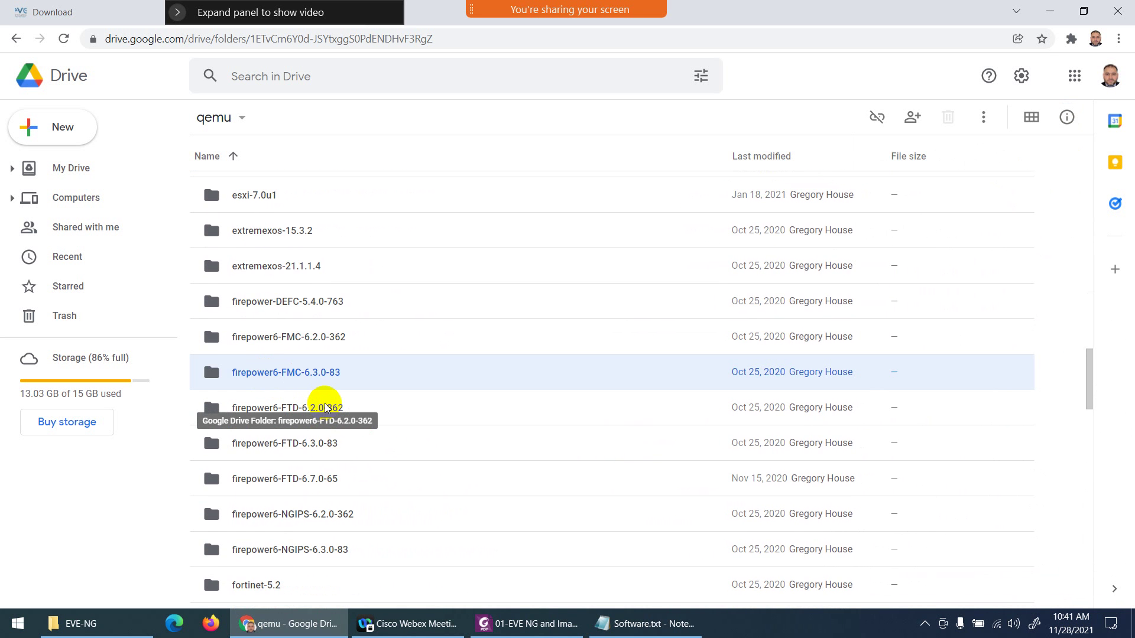
right_click(279, 380)
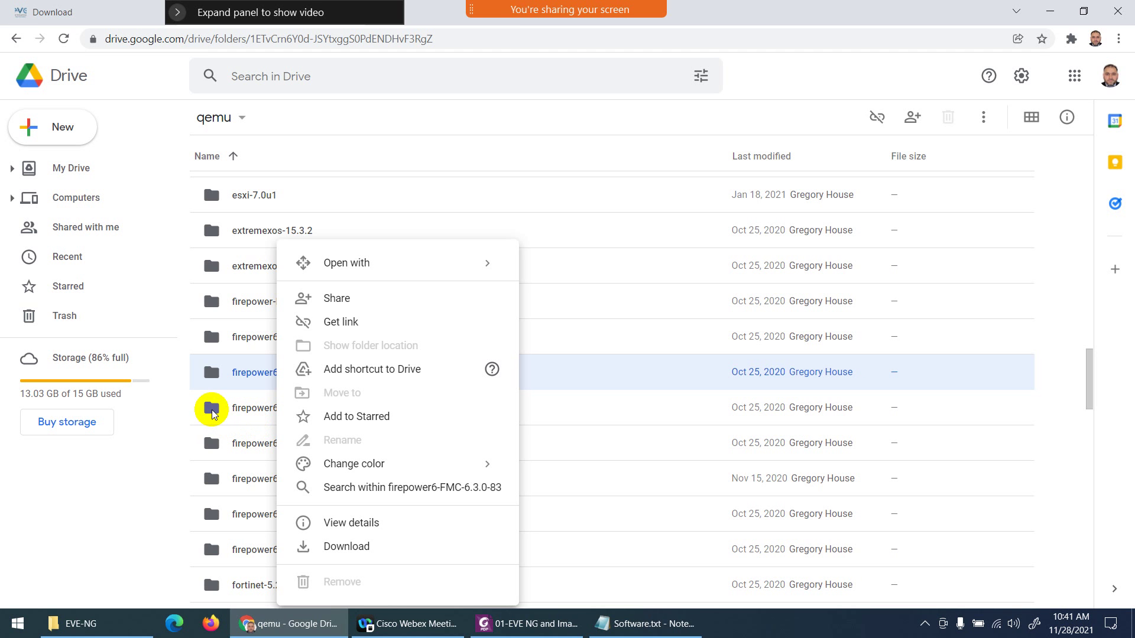
left_click(107, 459)
Step: Examine the Fortinet image folders, selecting fortinet-FAZ-6-4-build2002 and checking the available actions for fortinet-FGT-v6.0-build163 without choosing any
scroll(266, 432, "down", 3)
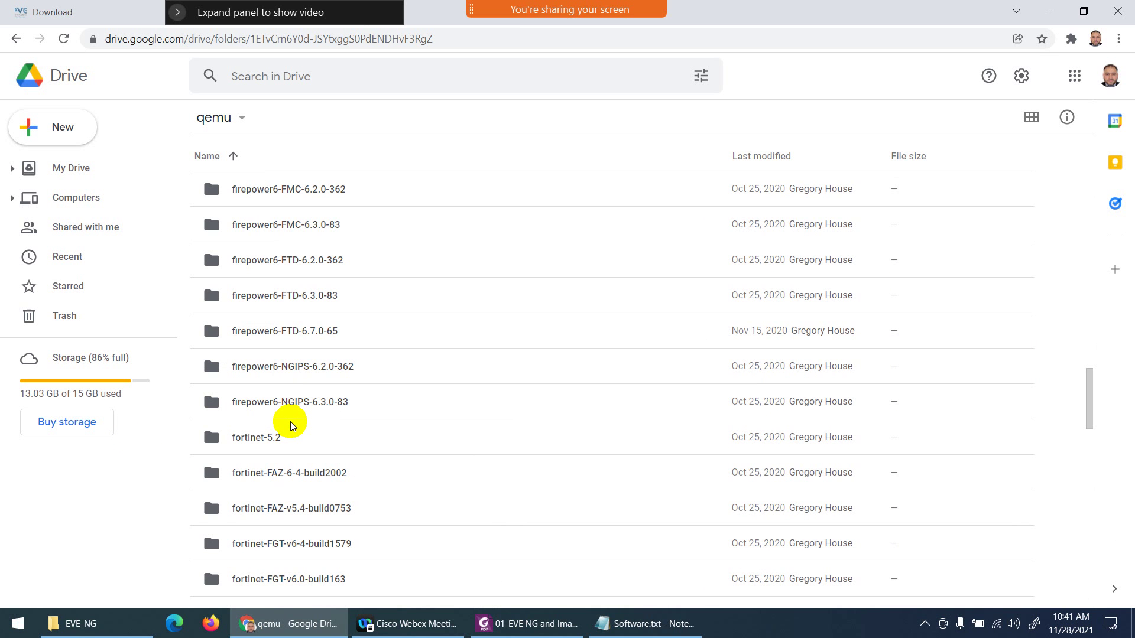
scroll(301, 407, "down", 3)
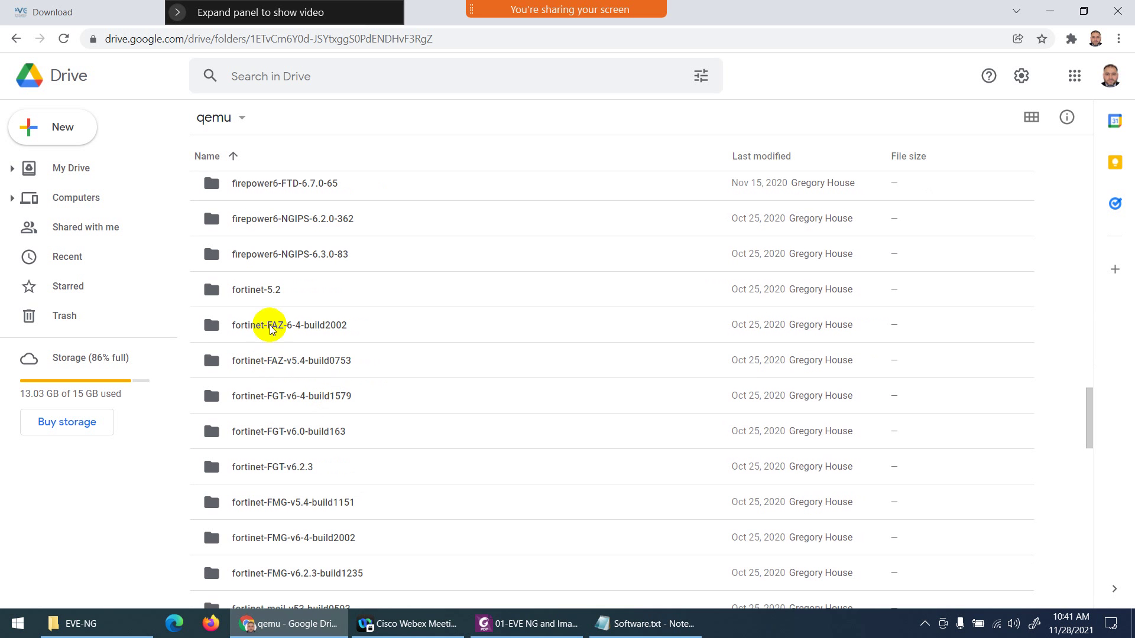
left_click(269, 329)
scroll(291, 408, "down", 5)
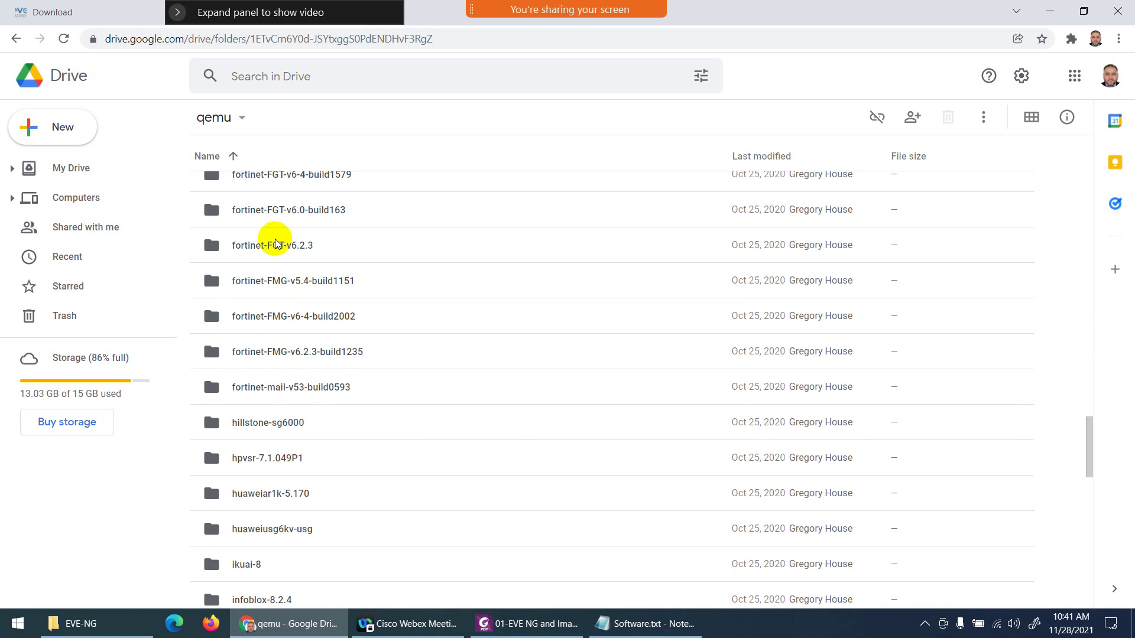
right_click(258, 210)
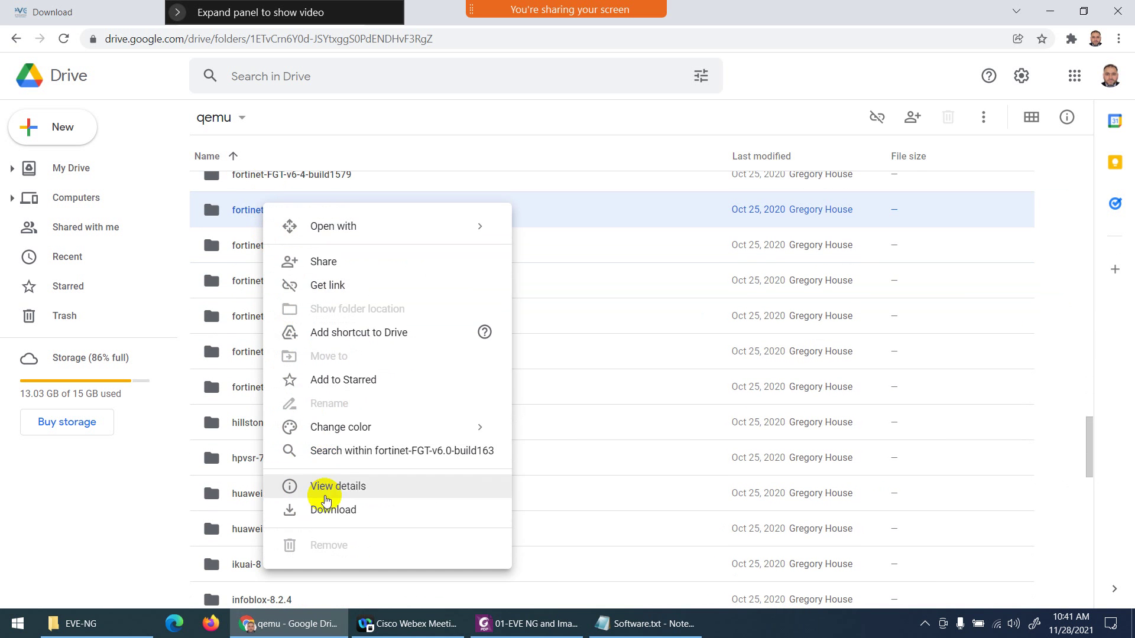
left_click(127, 497)
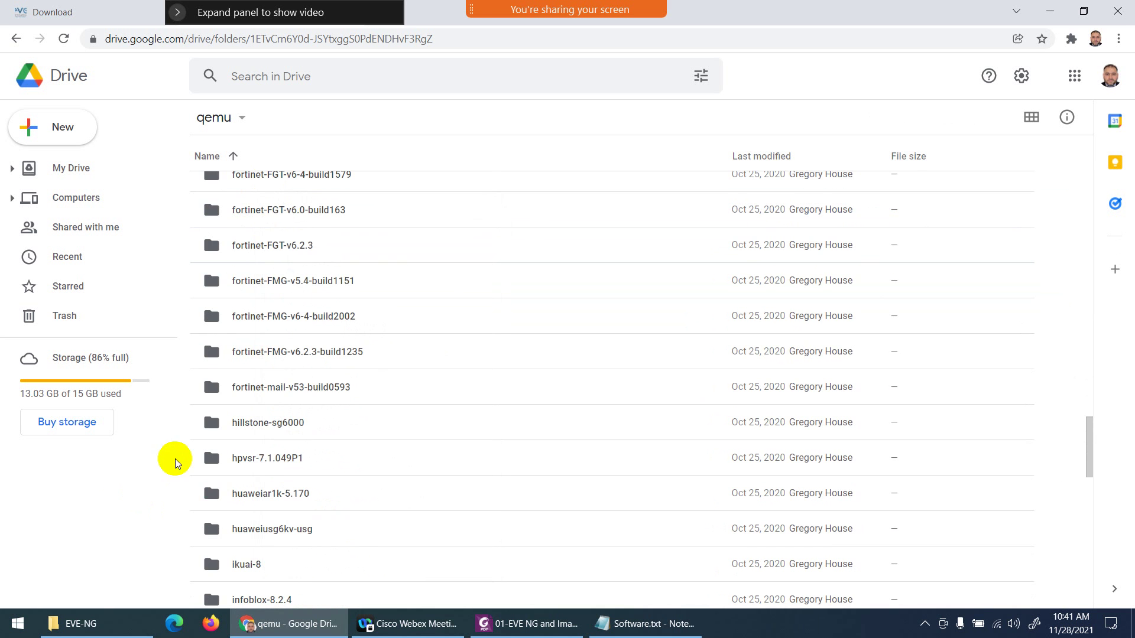
Step: Select the ise-2.0 folder, and look at the available actions for linux-kali-2018.1-amd64 without choosing any
scroll(284, 461, "down", 5)
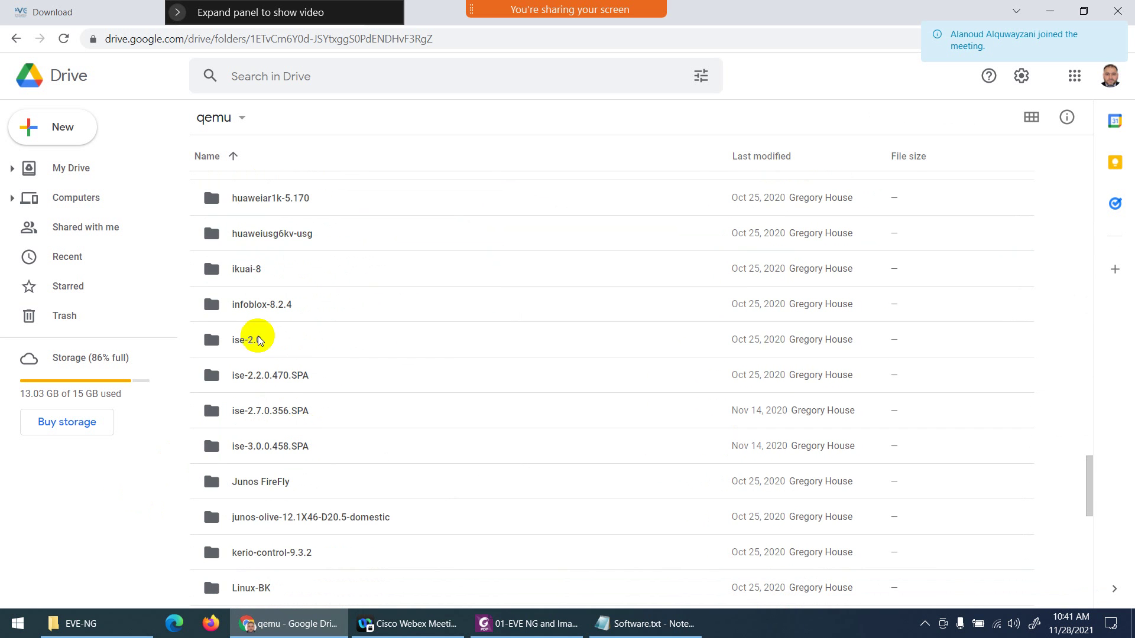
left_click(259, 341)
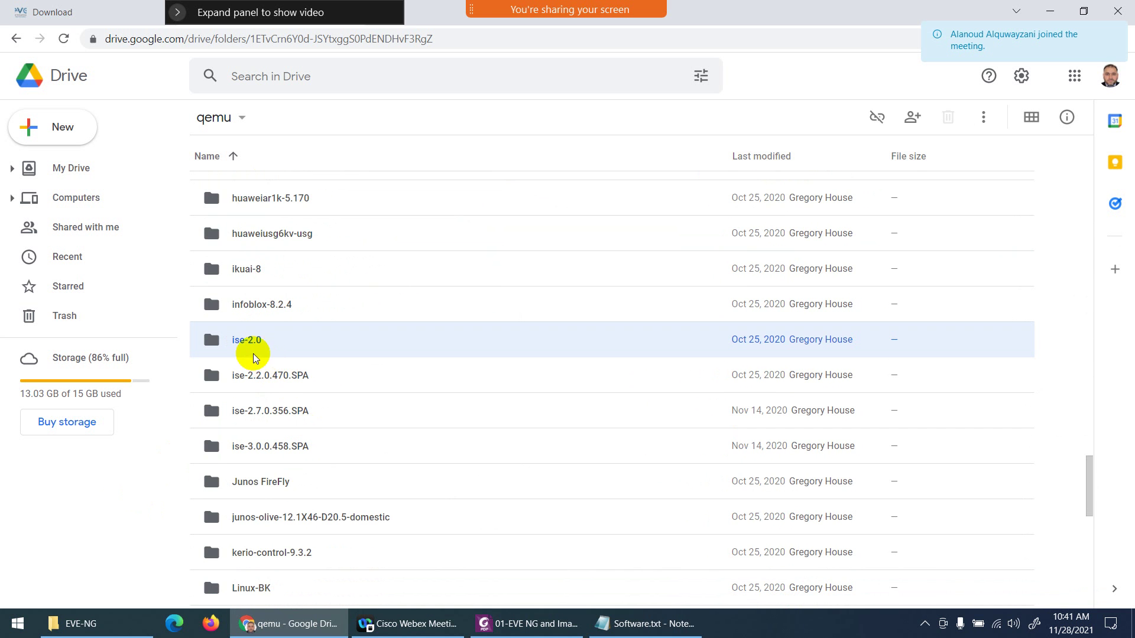
scroll(286, 414, "down", 4)
scroll(284, 384, "down", 4)
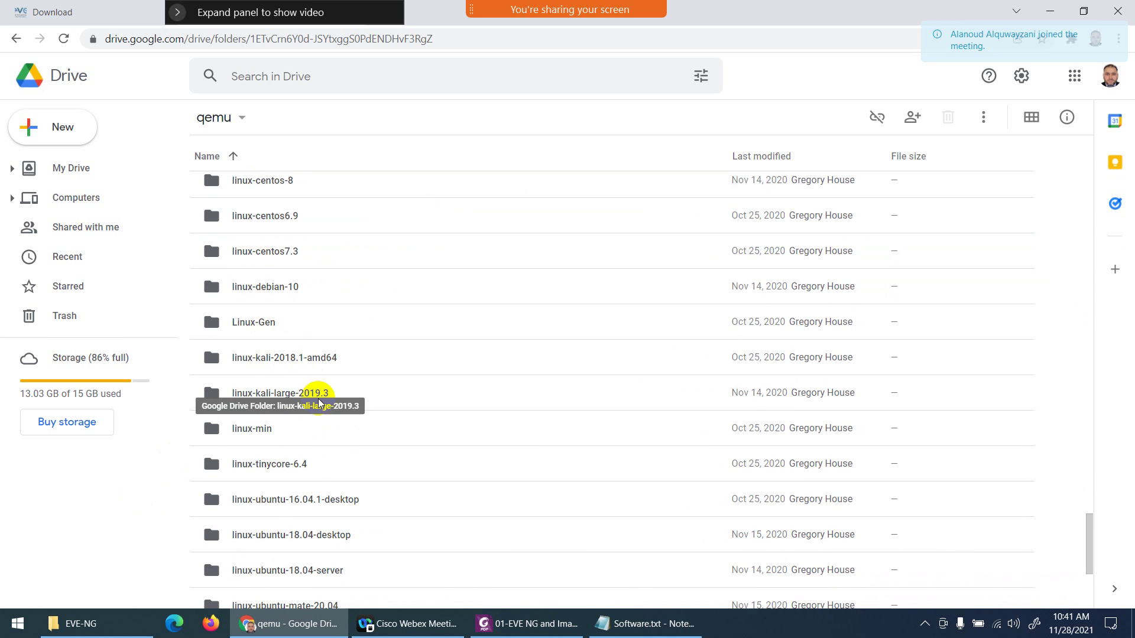
right_click(282, 364)
left_click(173, 407)
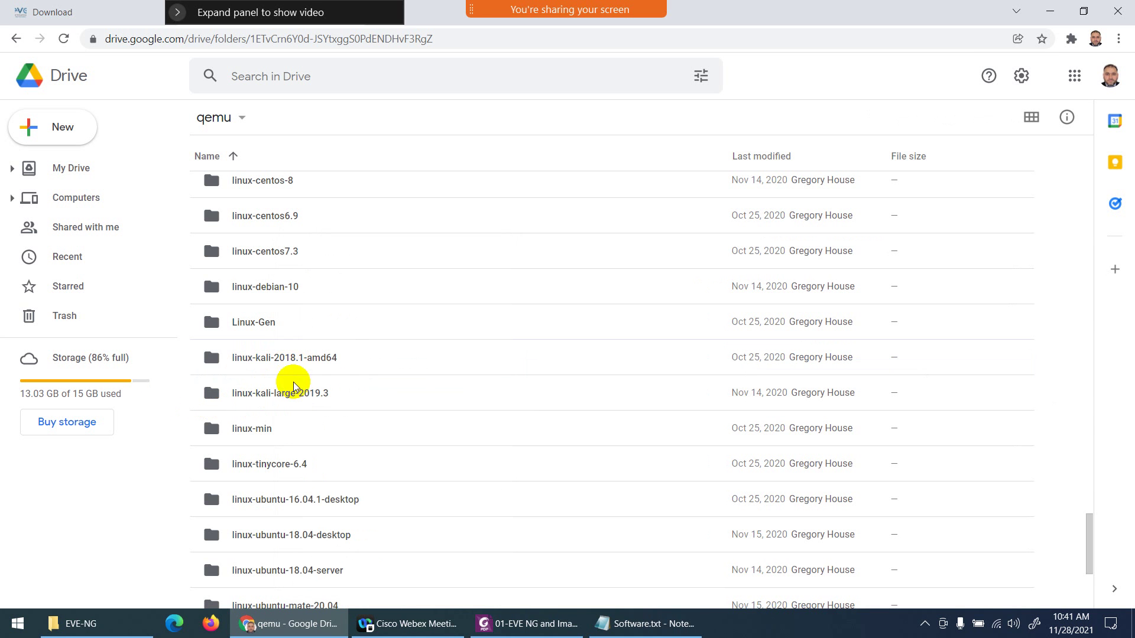
Step: Review the Linux image folders, selecting linux-kali-large-2019.3, linux-tinycore-6.4 and linux-ubuntu-16.04.1-desktop in turn
left_click(295, 399)
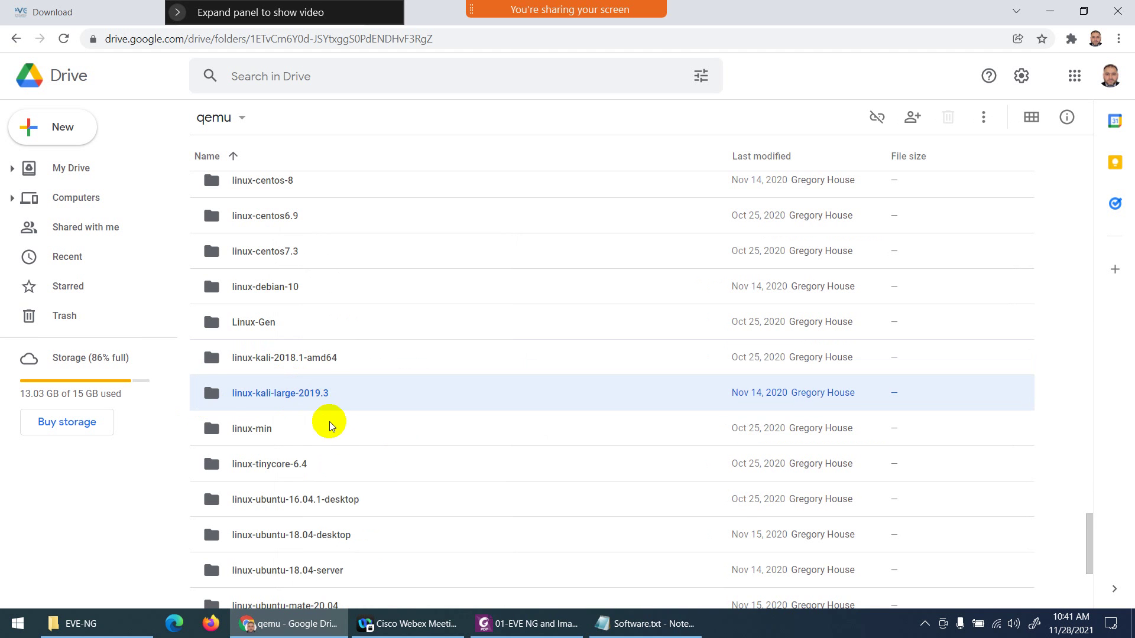
scroll(336, 443, "down", 1)
scroll(336, 443, "down", 1)
left_click(275, 397)
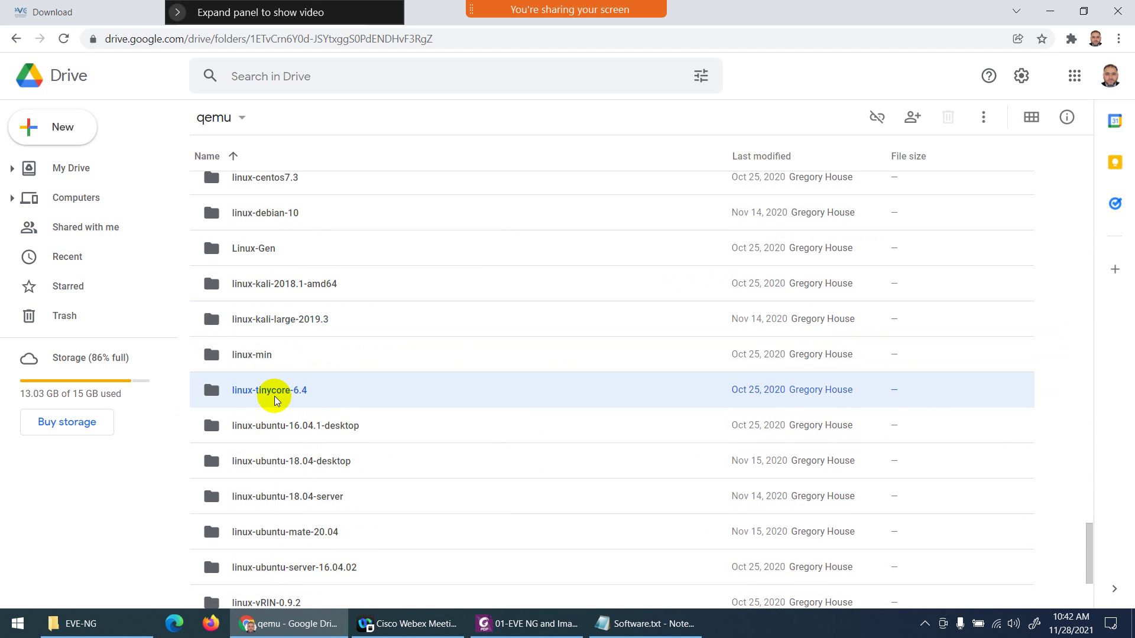
scroll(274, 400, "down", 2)
left_click(274, 360)
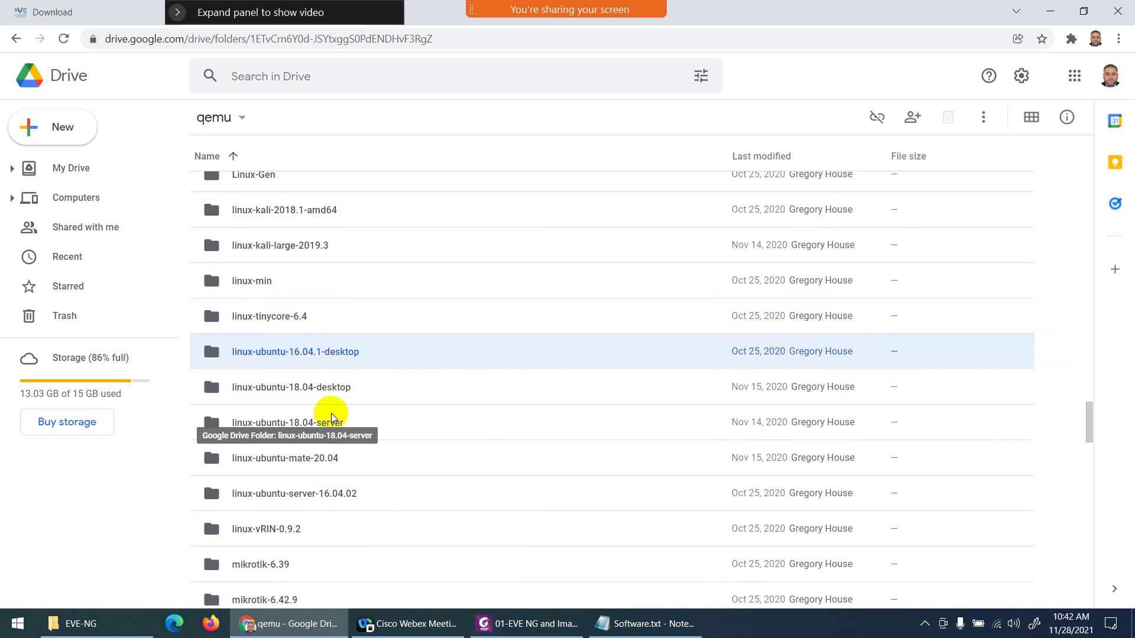
Step: Look through the image folders after the Ubuntu ones as far as Palo Alto, and select paloalto-10.1.0
scroll(367, 473, "down", 4)
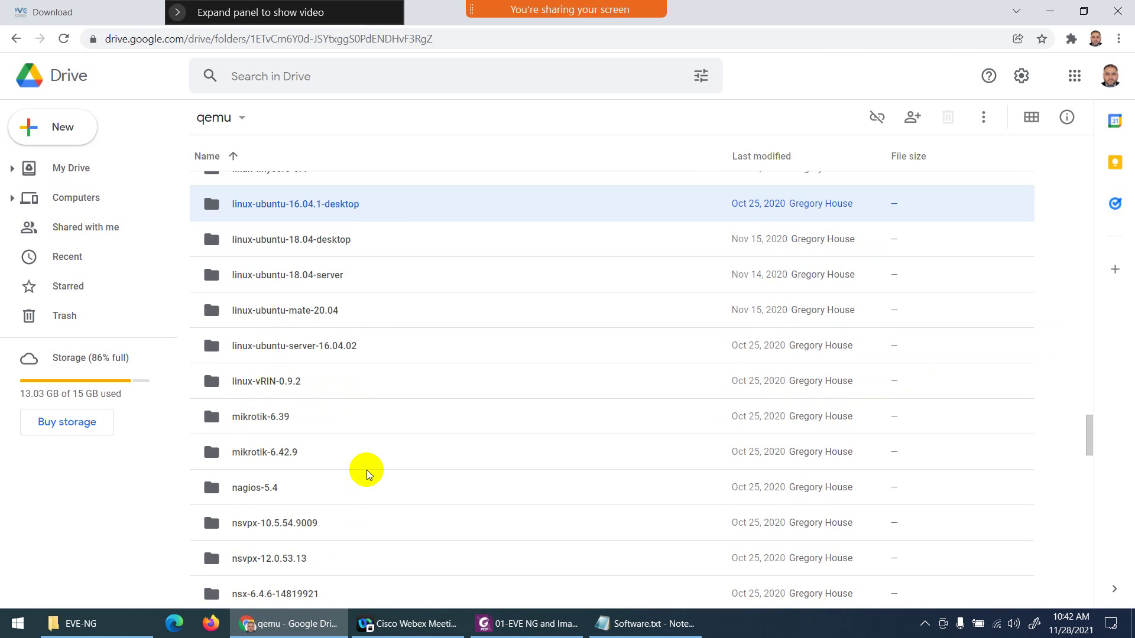
scroll(324, 428, "down", 4)
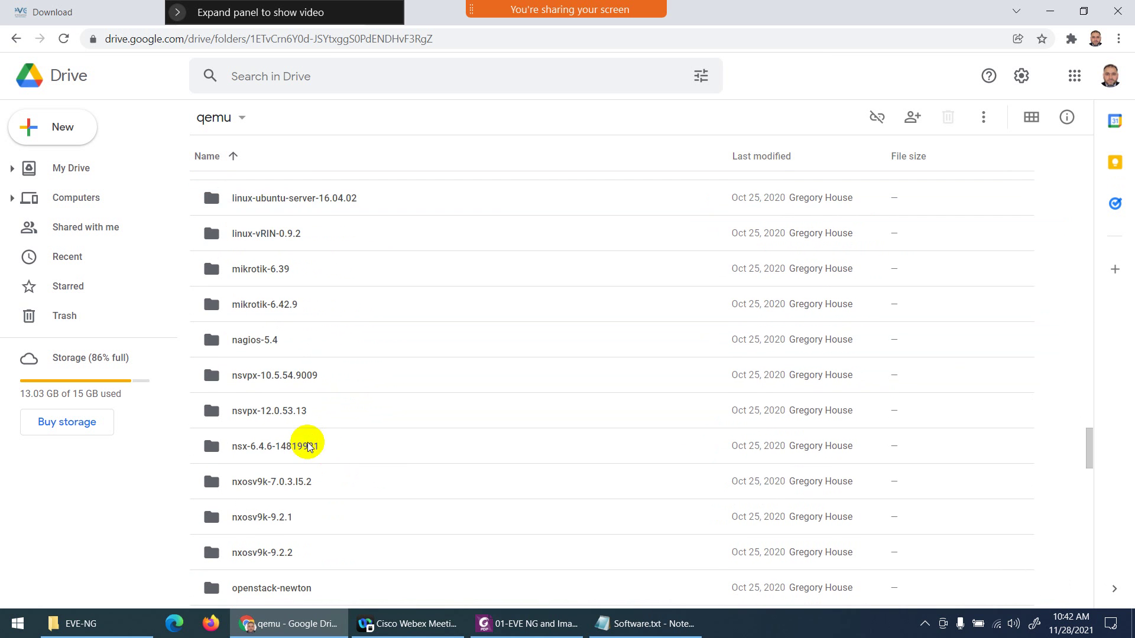
scroll(308, 446, "down", 3)
scroll(291, 451, "down", 2)
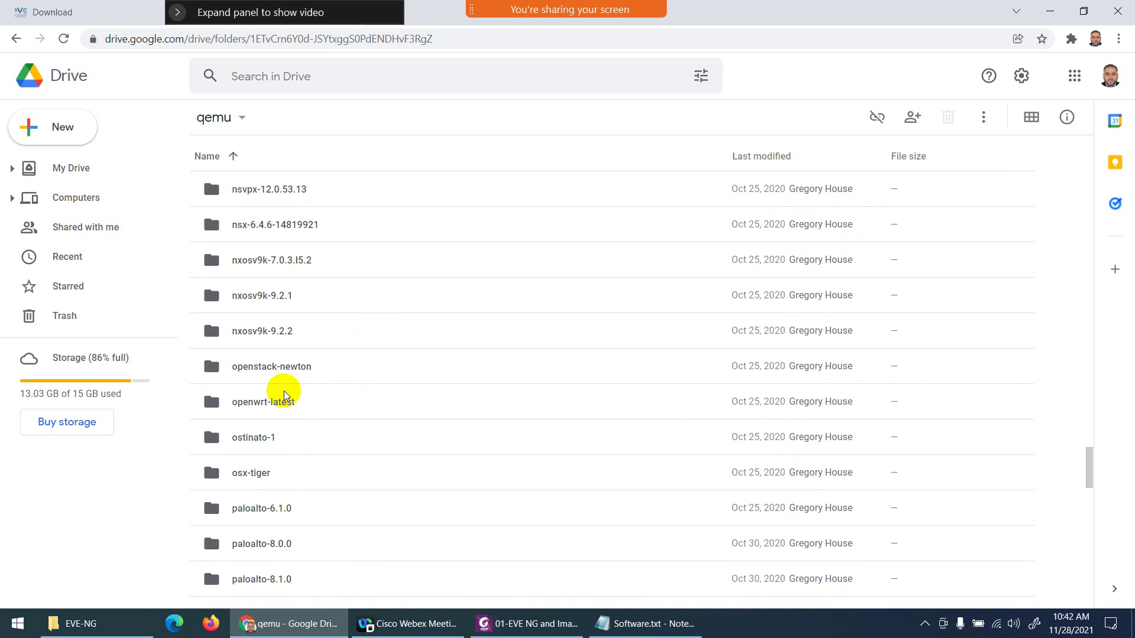
scroll(283, 446, "down", 5)
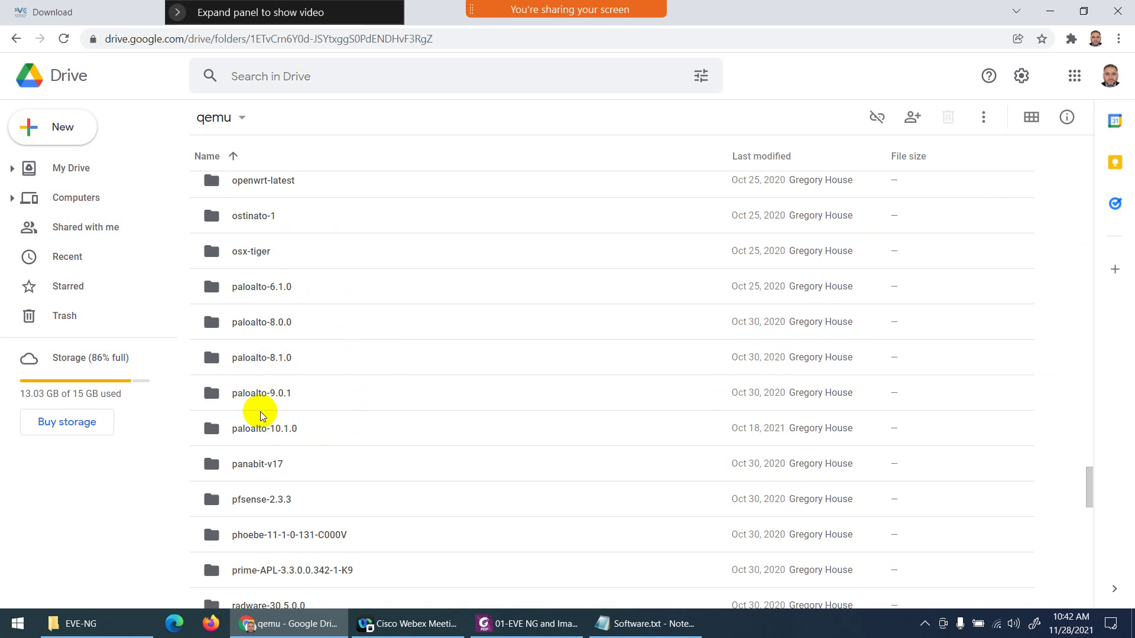
left_click(299, 440)
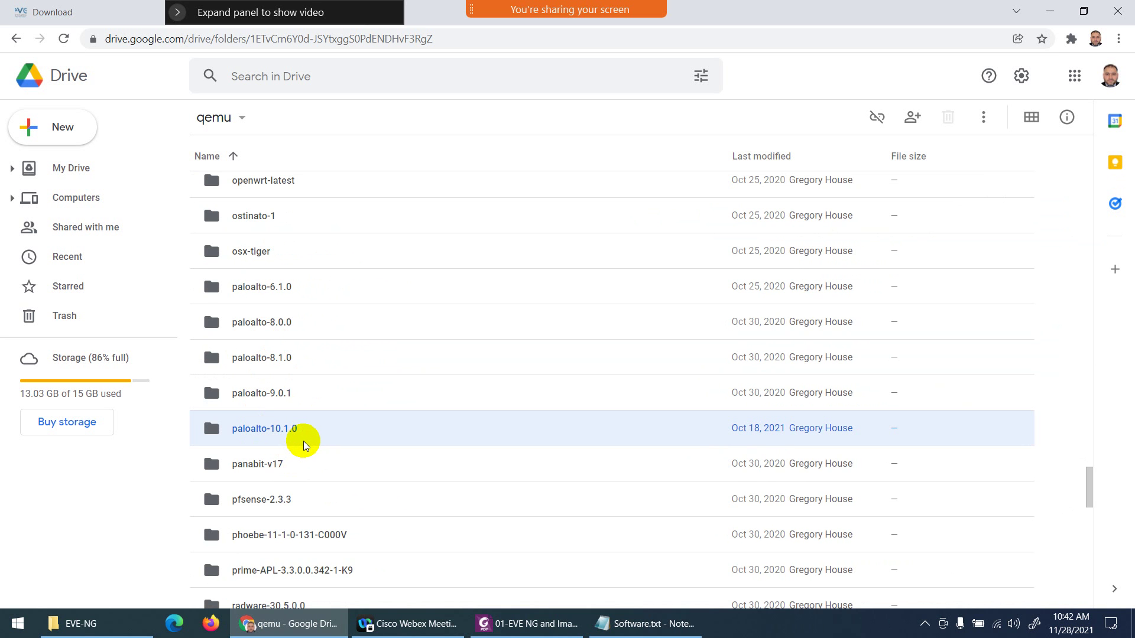
Step: Browse on to the Viptela image folders, selecting vtbond-iptela-vcontainer-19.1.0, vtedge-20.3.1, vtmgmt-20.3.1 and vtsmart-20.3.1 in turn
scroll(343, 461, "down", 5)
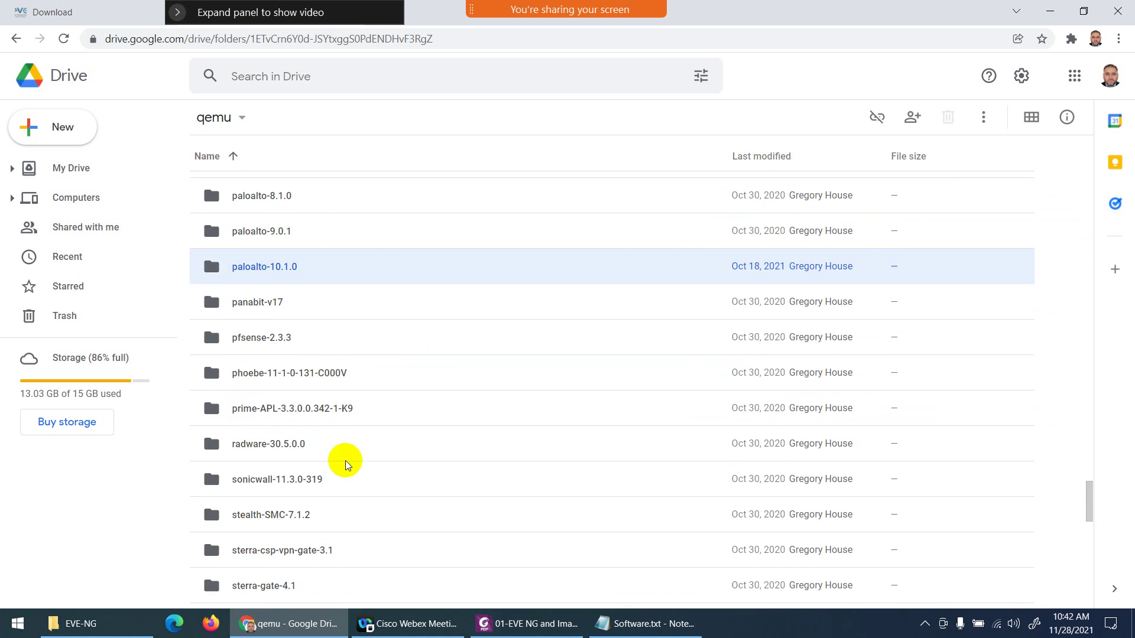
scroll(306, 444, "down", 4)
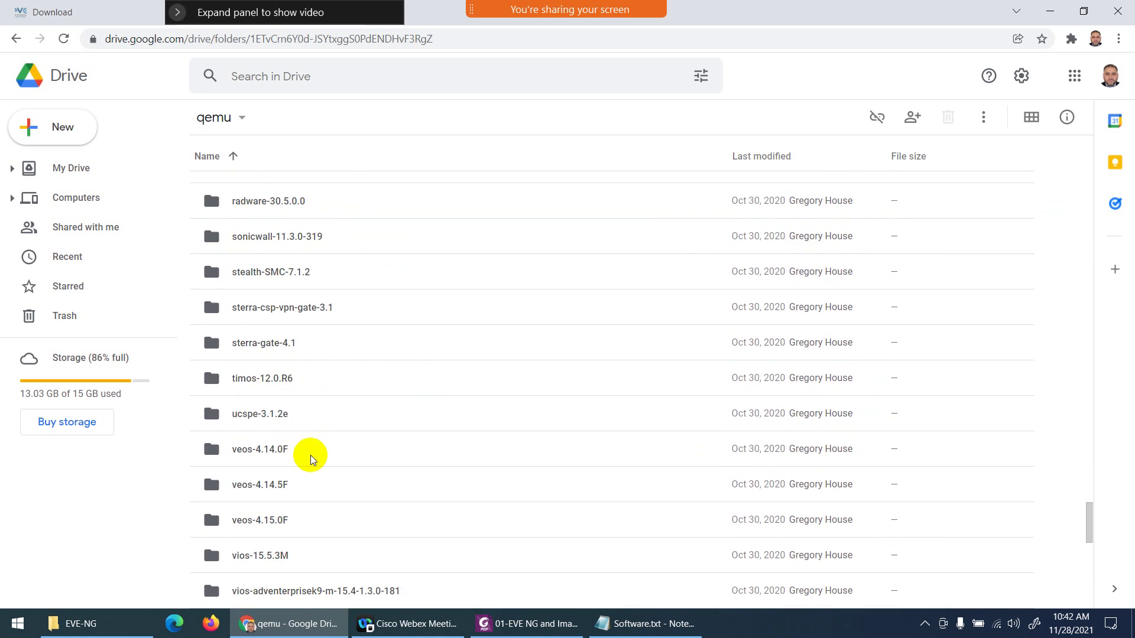
scroll(306, 476, "down", 6)
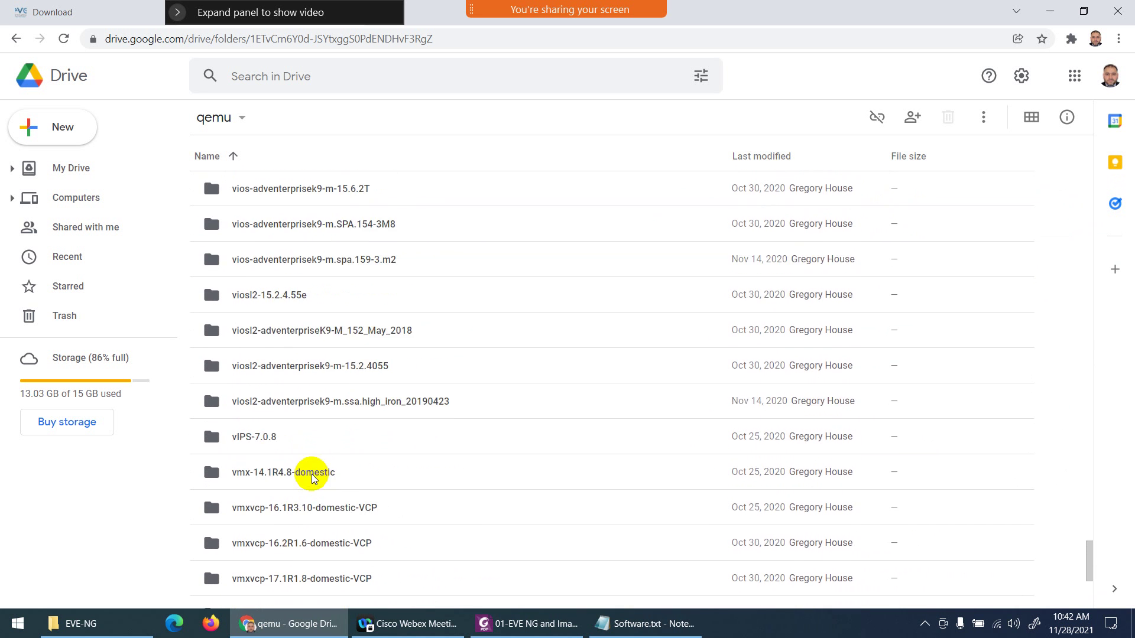
scroll(329, 452, "down", 6)
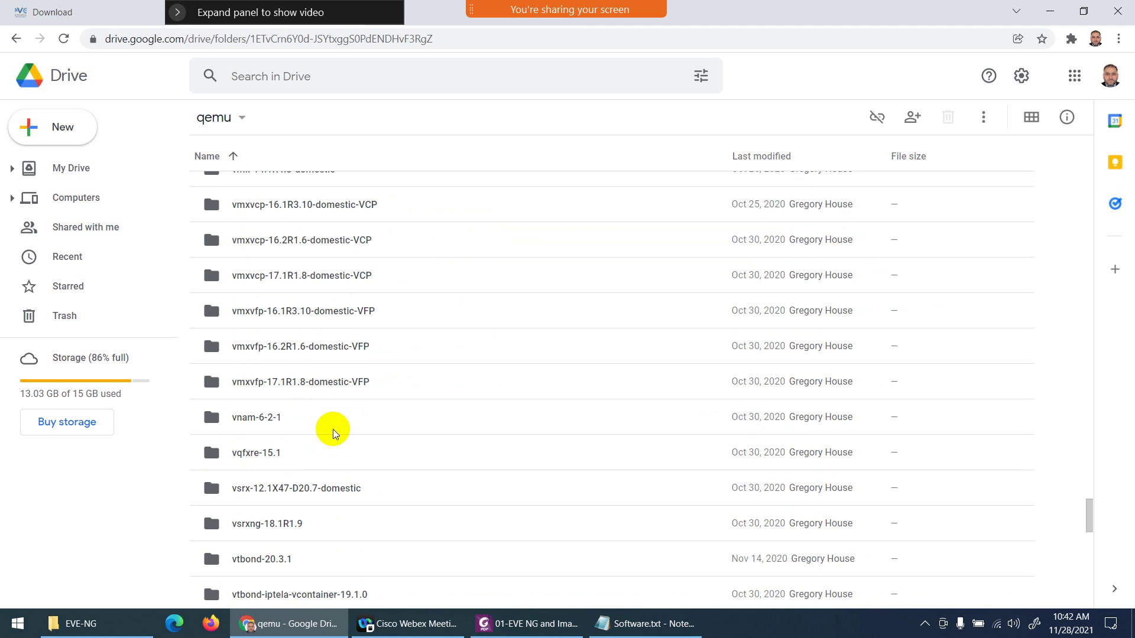
scroll(338, 443, "down", 1)
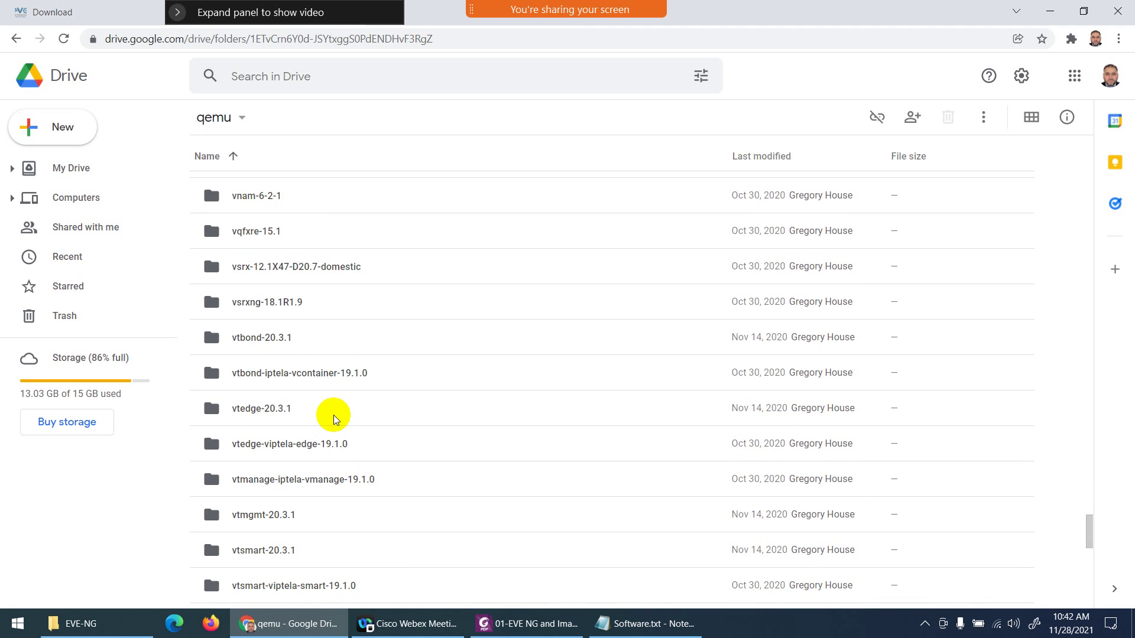
left_click(280, 380)
left_click(263, 408)
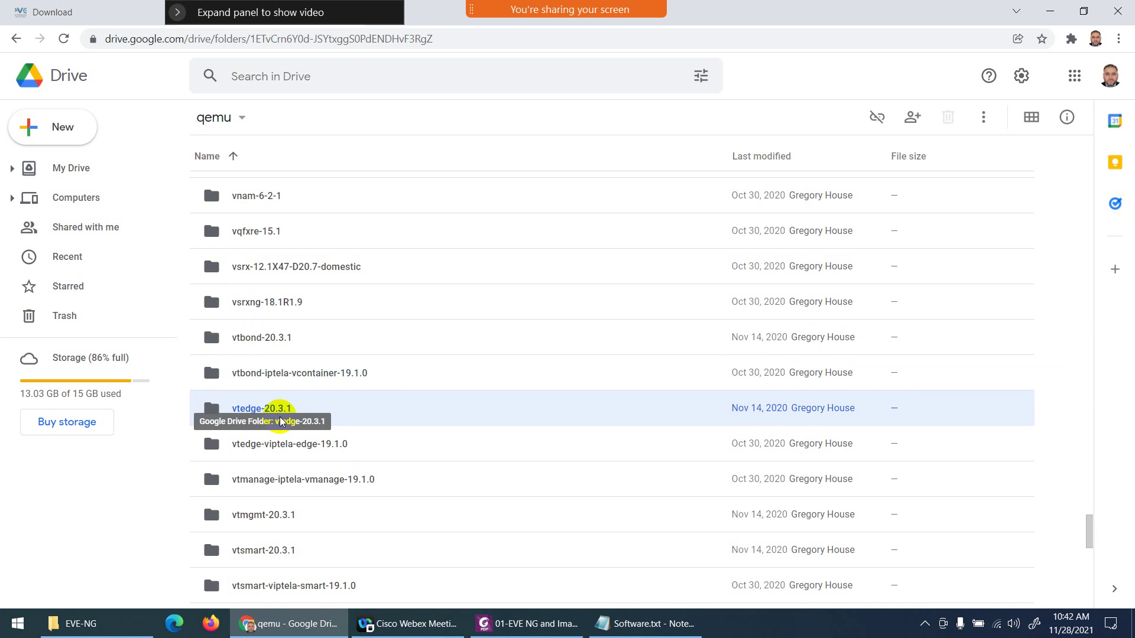
scroll(346, 452, "down", 1)
left_click(273, 441)
scroll(324, 471, "down", 2)
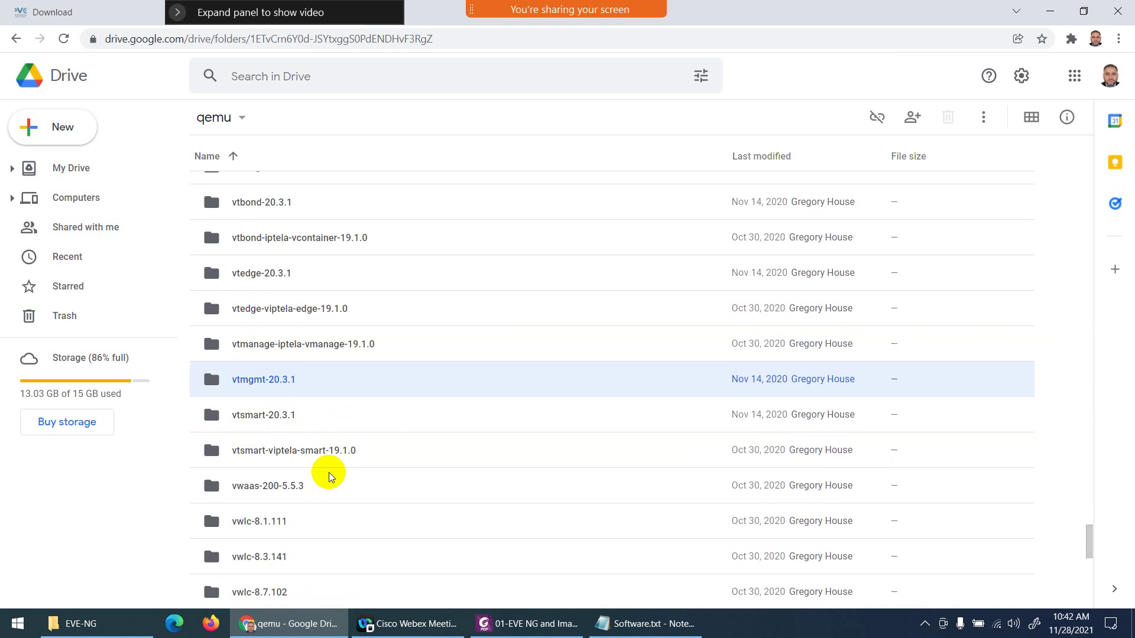
left_click(277, 335)
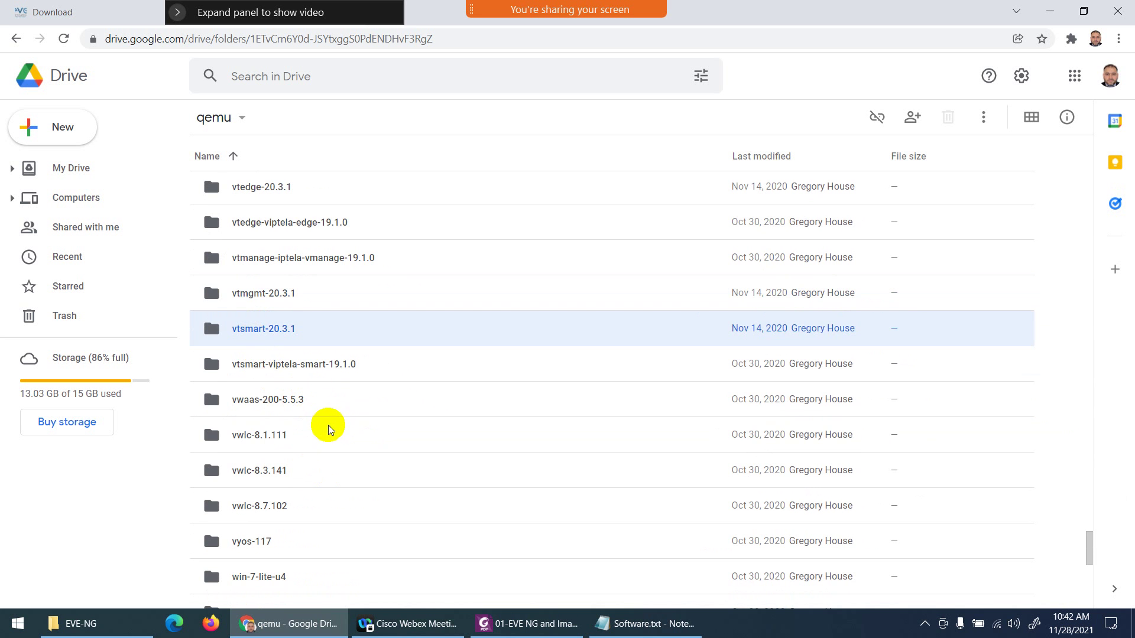
Step: Review the remaining qemu folders, selecting vwlc-8.1.111, win-xp-Lite, winserver-S2012-R2-x64 and winserver-S2016-R2-x64 in turn, and close the browser
left_click(276, 430)
scroll(329, 451, "down", 3)
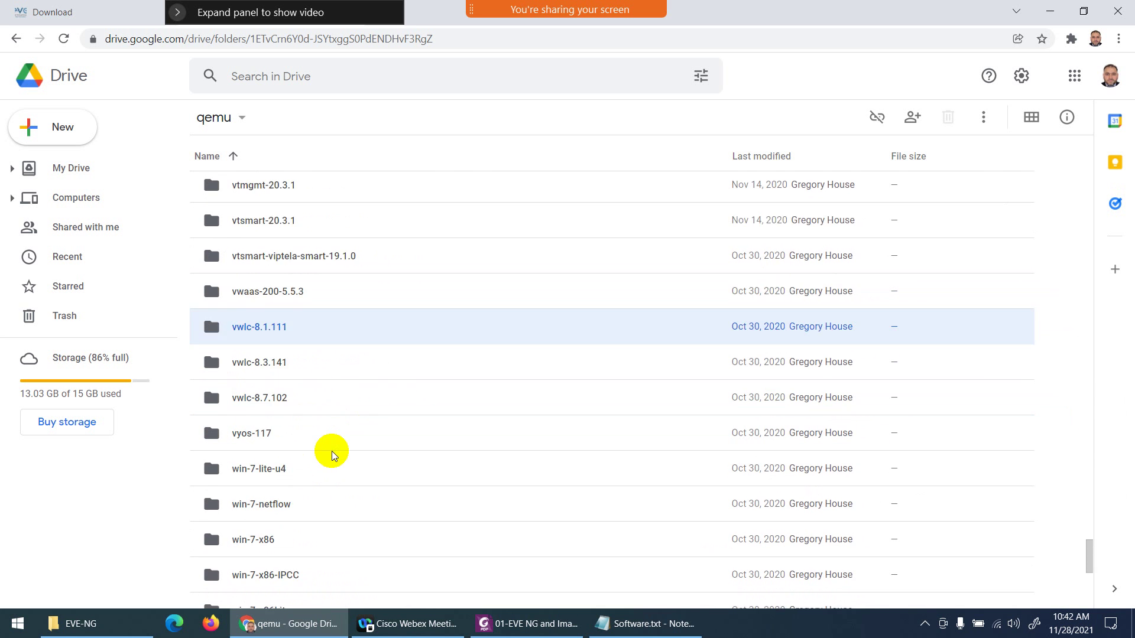
scroll(307, 440, "down", 3)
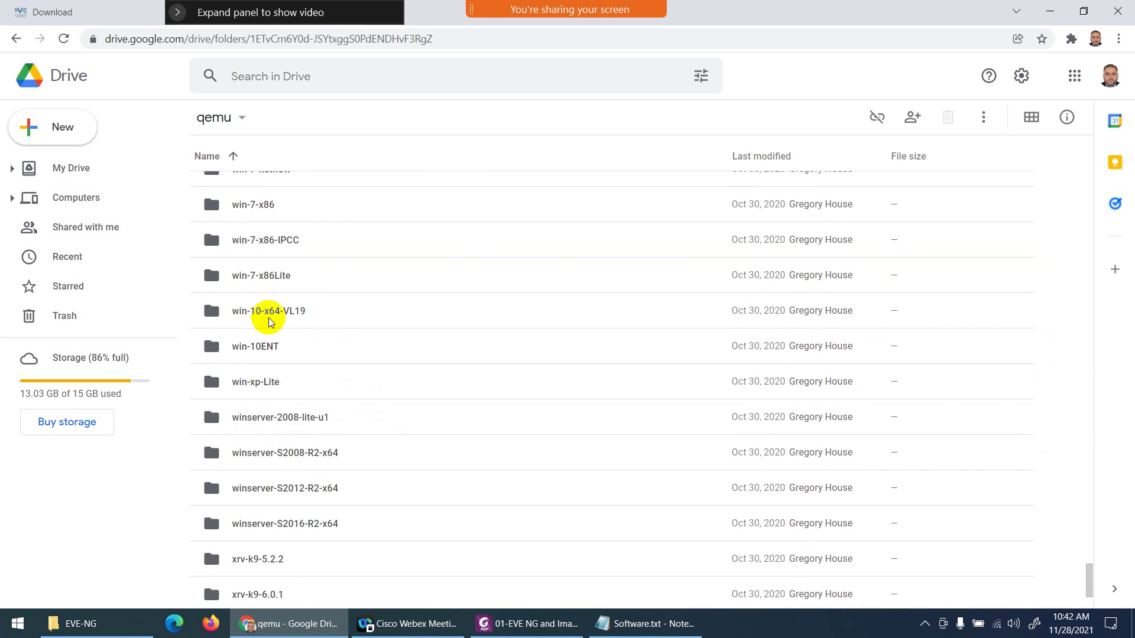
left_click(260, 383)
scroll(367, 441, "down", 2)
left_click(290, 345)
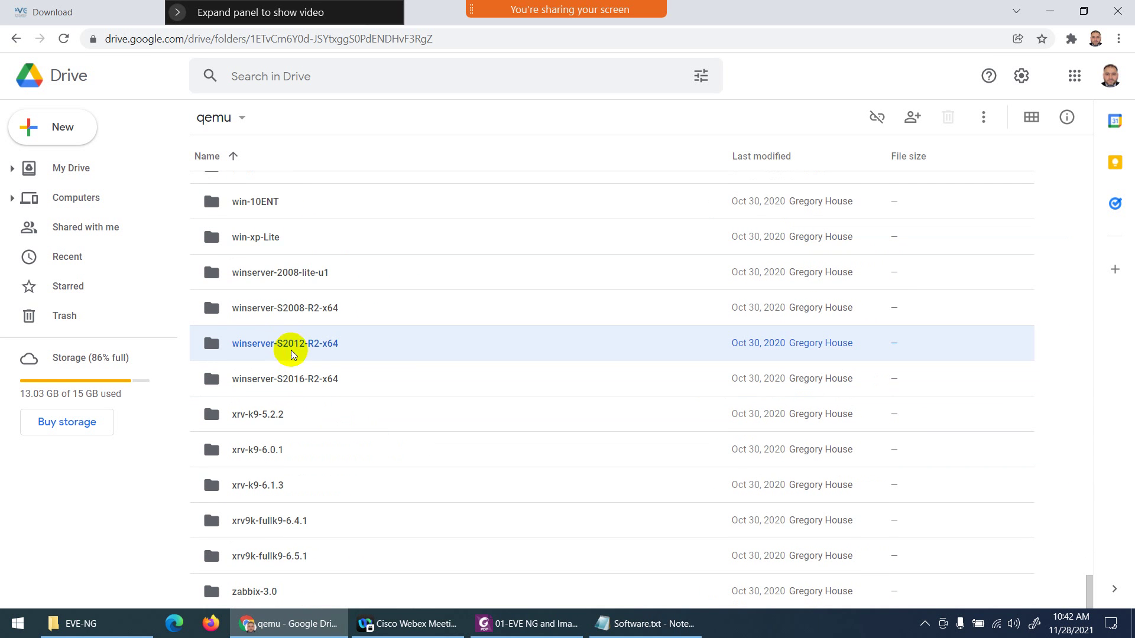
left_click(311, 384)
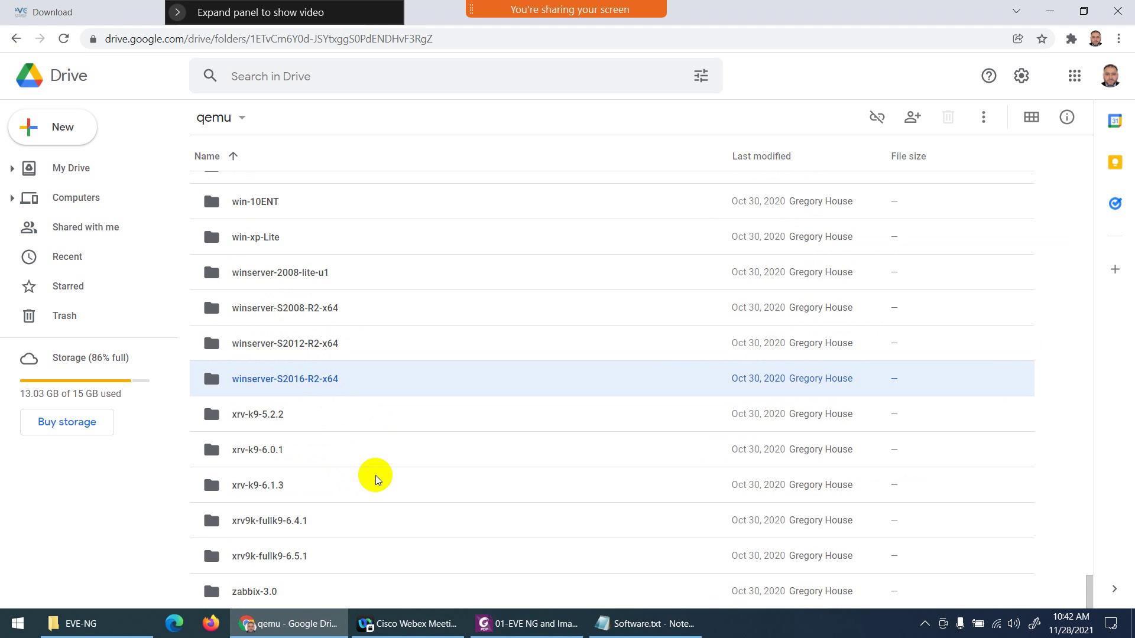
left_click(1114, 20)
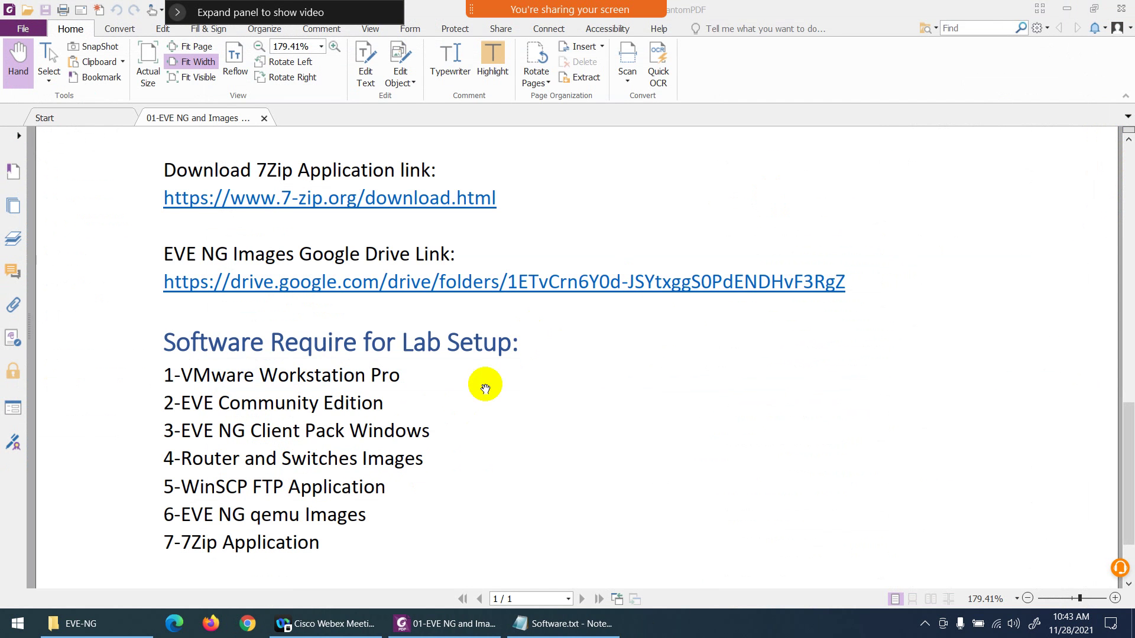
Step: Draw a red check mark beside each of the seven items under Software Require for Lab Setup, and leave the screen annotation
scroll(361, 385, "down", 3)
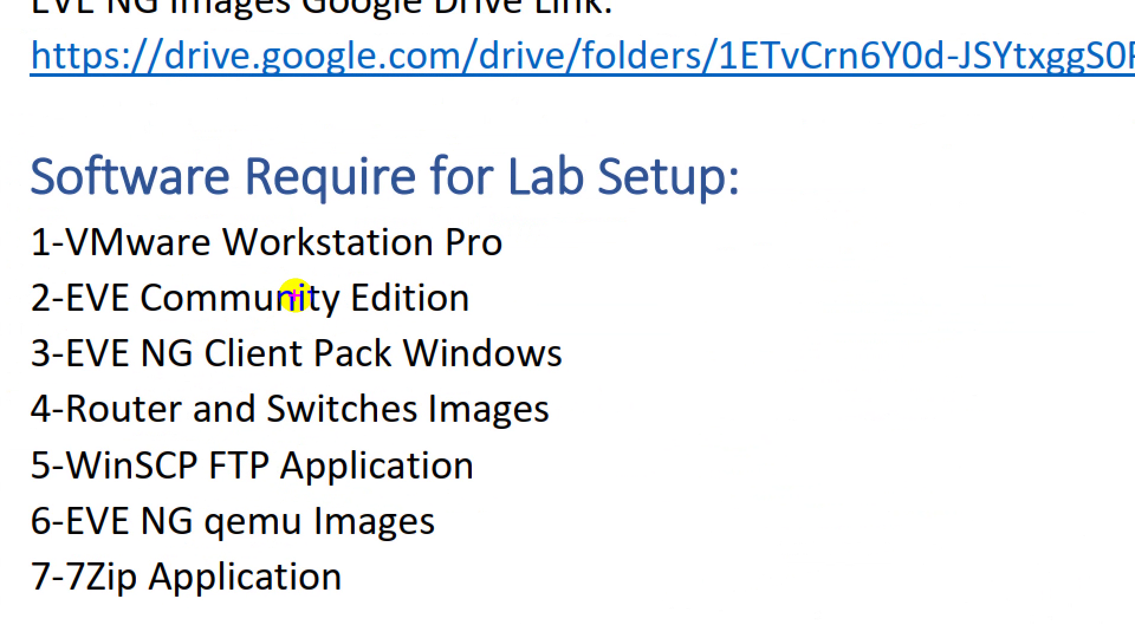
left_click_drag(511, 245, 636, 215)
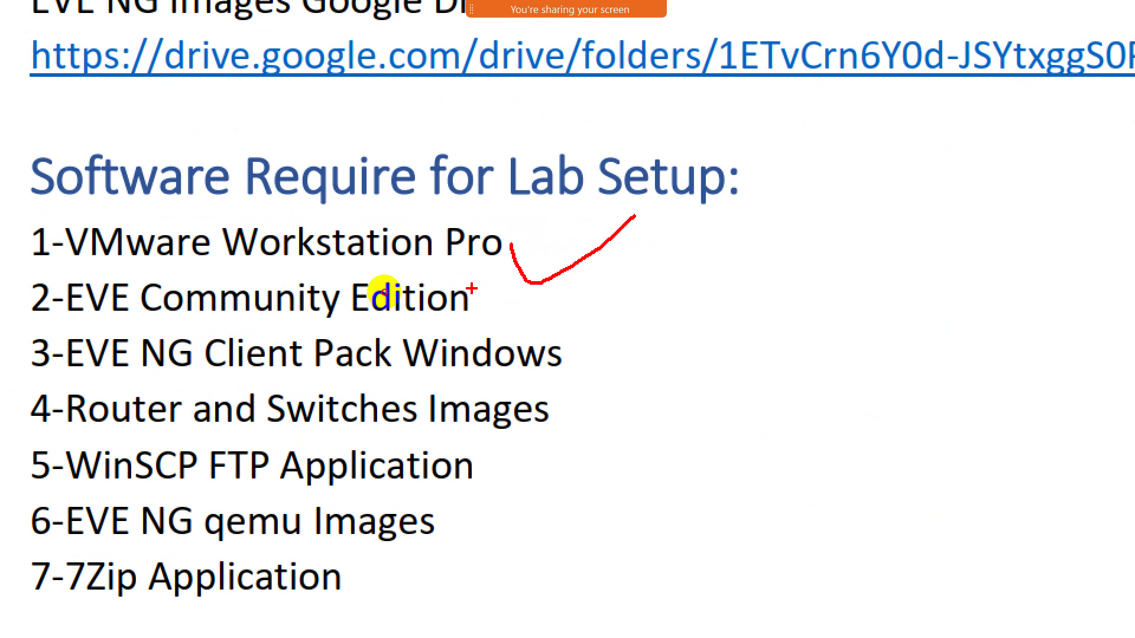
left_click_drag(472, 290, 562, 251)
mouse_move(577, 344)
left_mouse_down()
mouse_move(574, 361)
mouse_move(645, 306)
left_mouse_up()
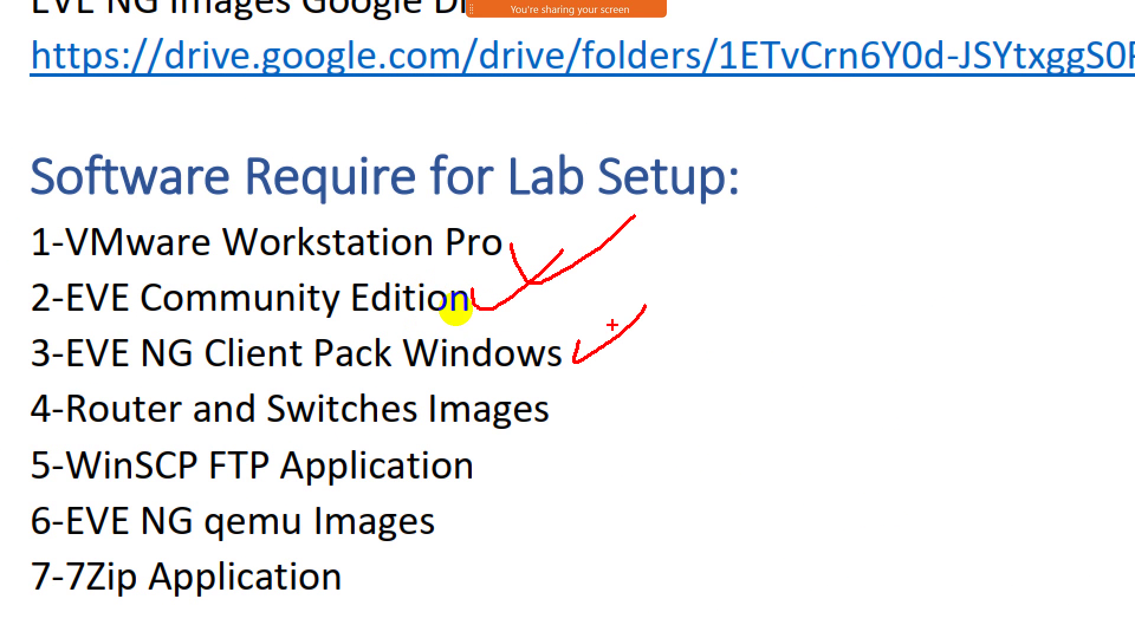
mouse_move(568, 407)
left_mouse_down()
mouse_move(613, 413)
mouse_move(647, 376)
left_mouse_up()
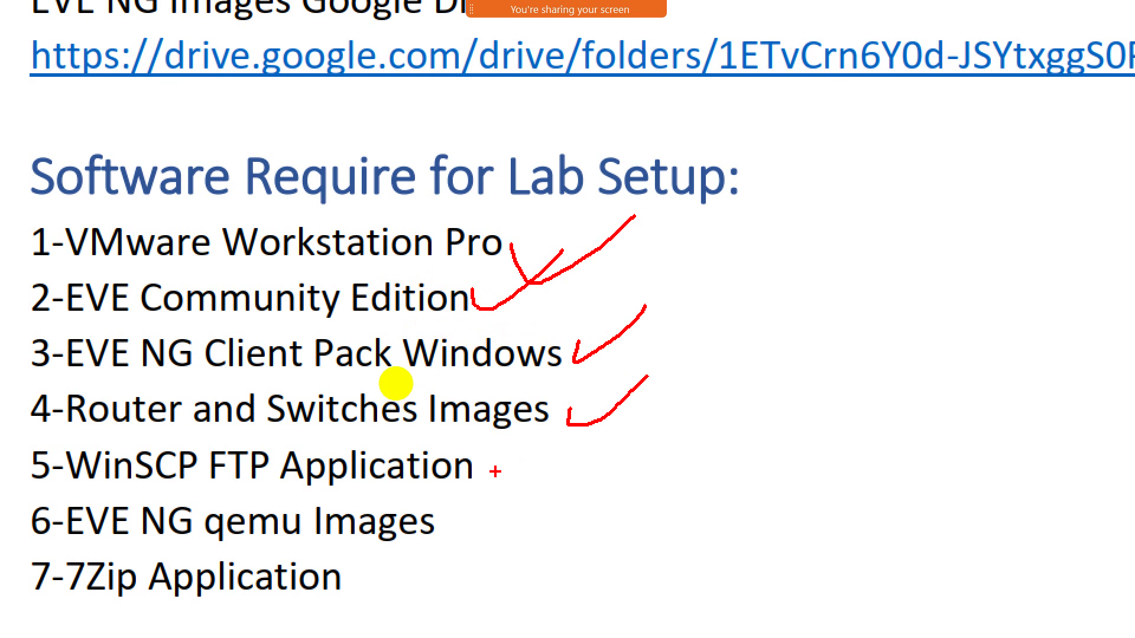
left_click_drag(495, 469, 603, 440)
left_click_drag(456, 525, 542, 524)
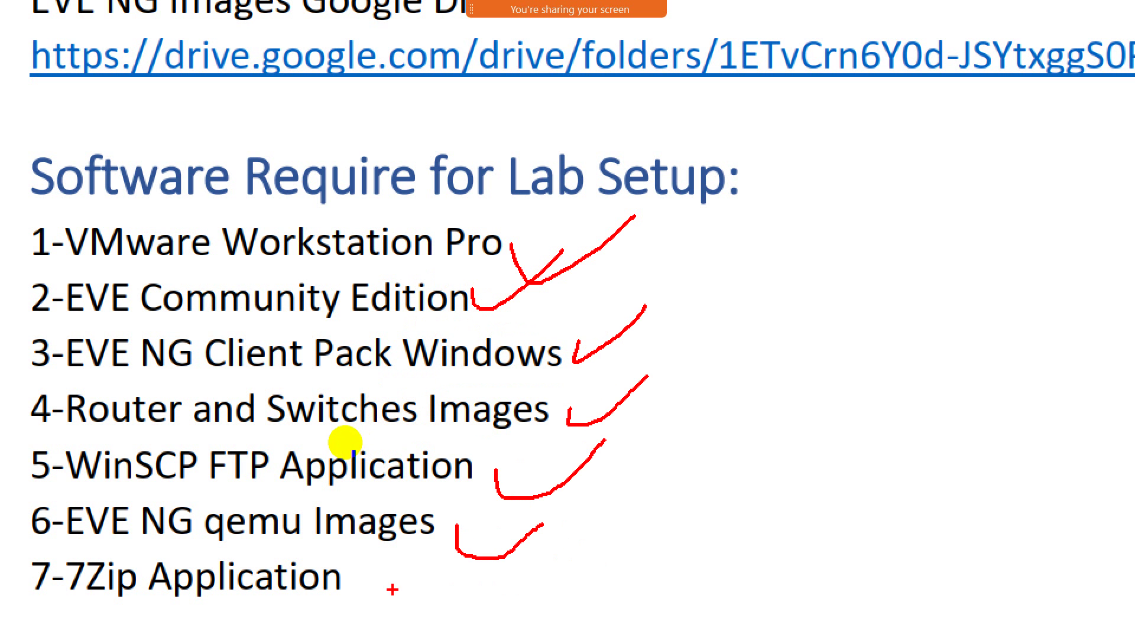
mouse_move(372, 576)
left_mouse_down()
mouse_move(372, 588)
mouse_move(460, 566)
left_mouse_up()
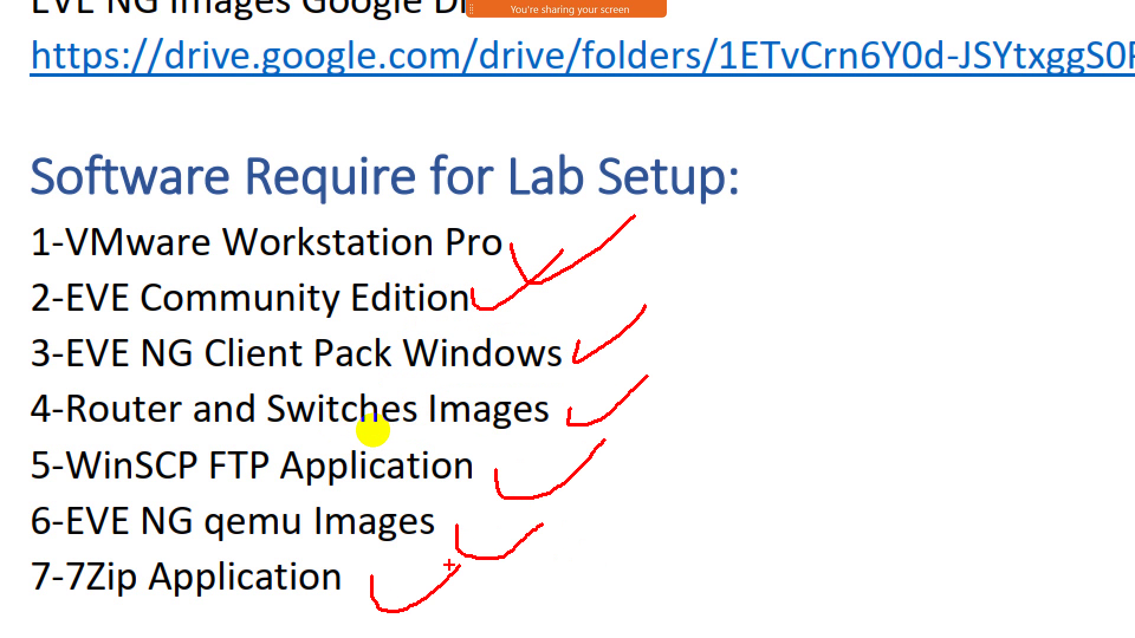
key("Escape")
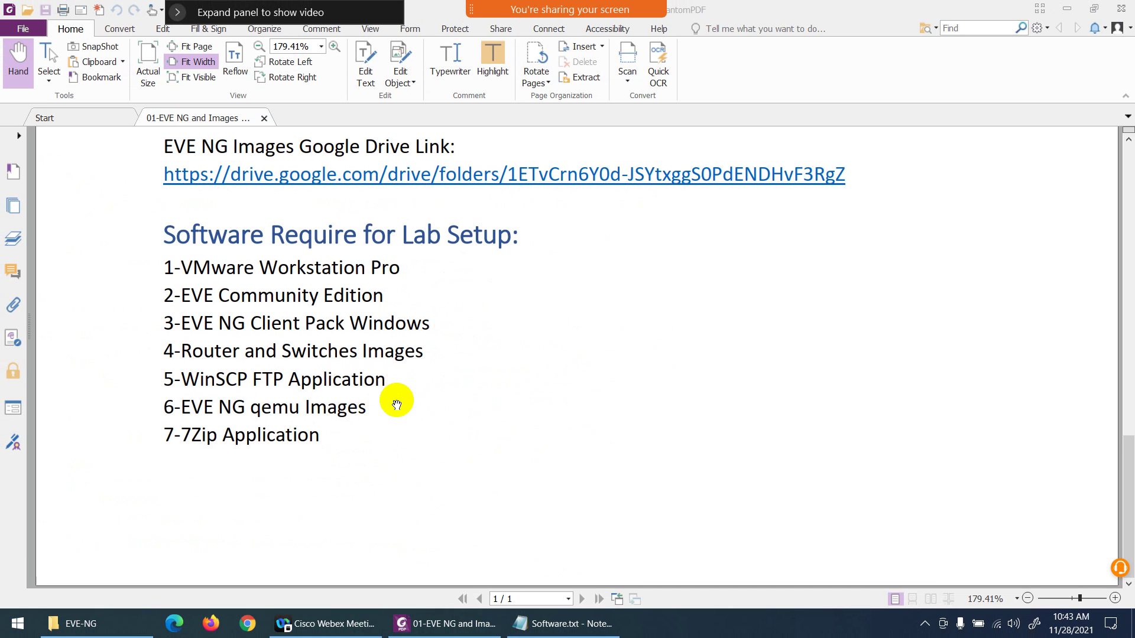
Step: Switch to File Explorer, look at the Programs folder inside Downloads, and return to the links PDF
scroll(395, 400, "up", 2)
scroll(397, 401, "up", 6)
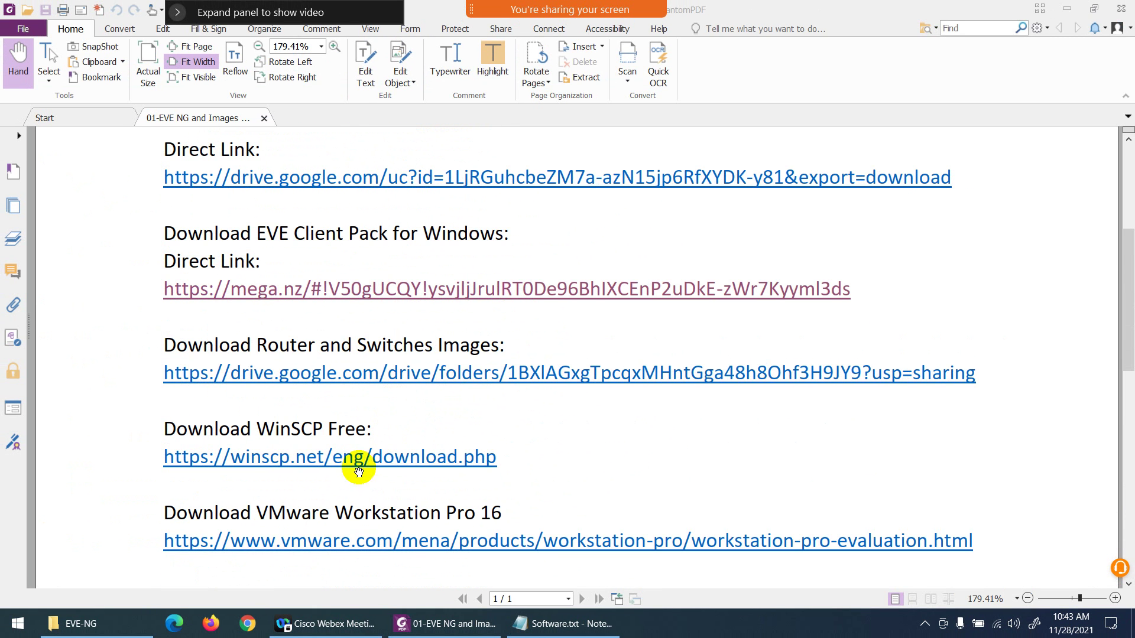
left_click(148, 621)
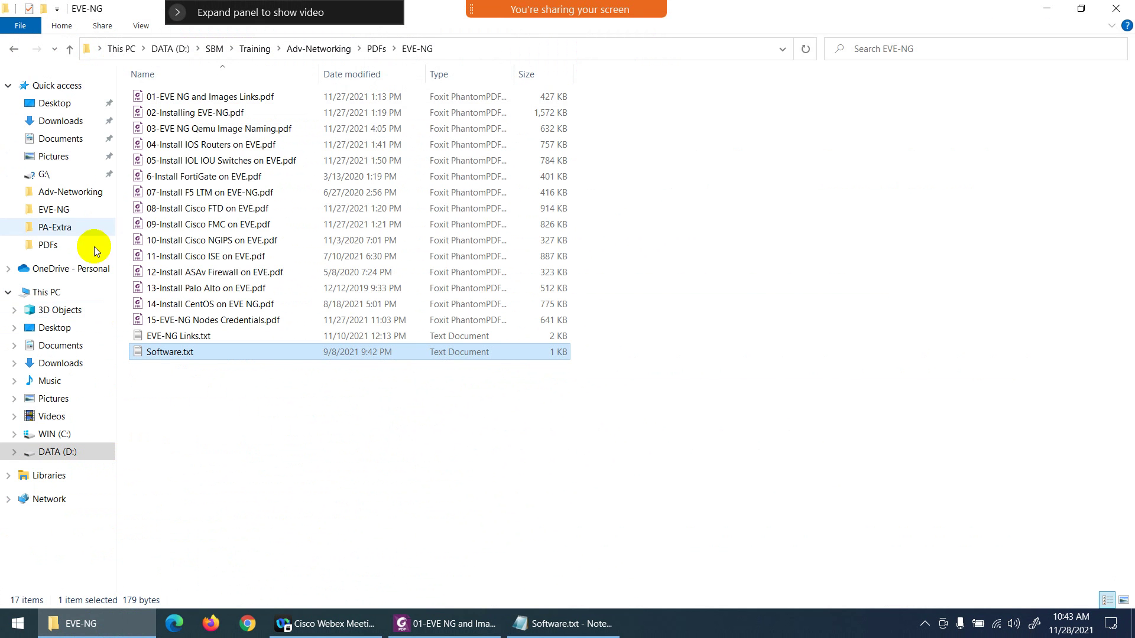
left_click(61, 121)
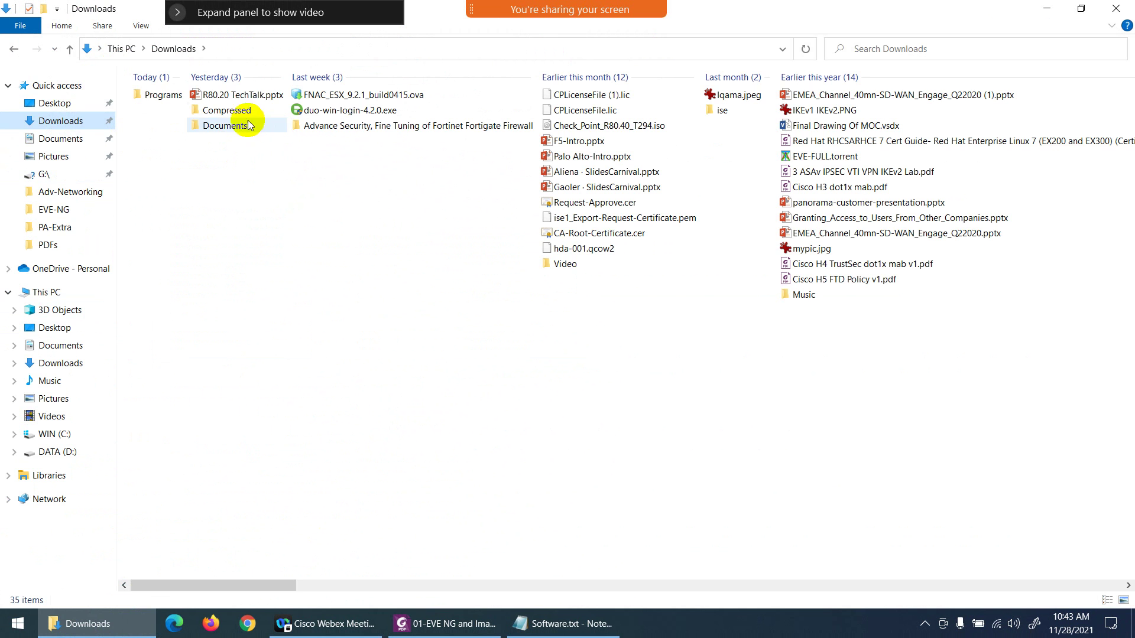
double_click(155, 96)
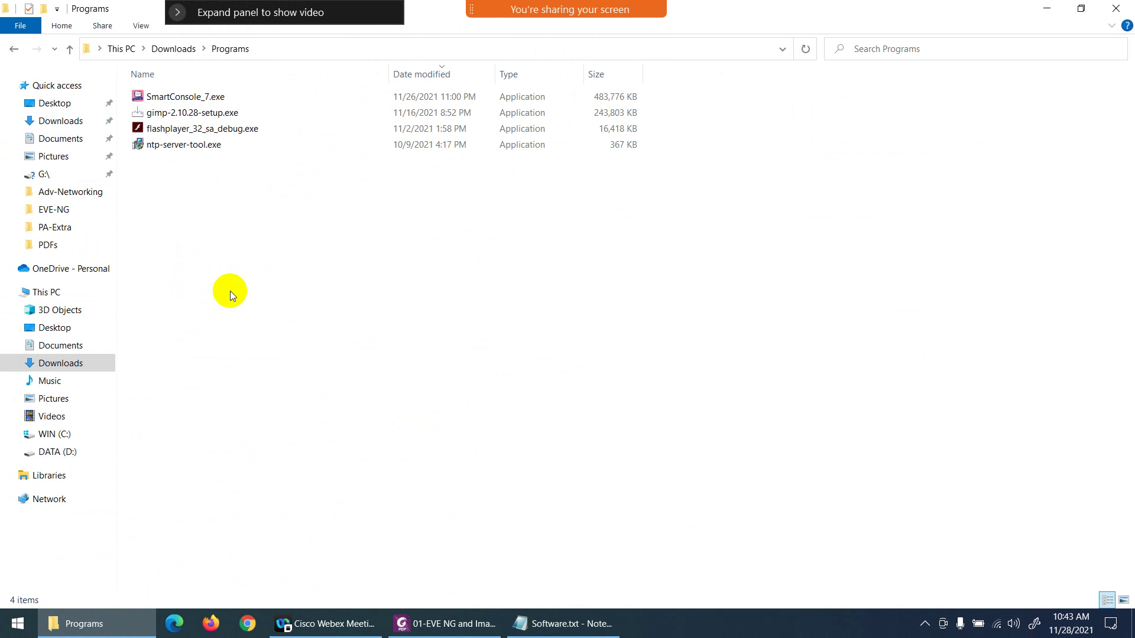
left_click(122, 627)
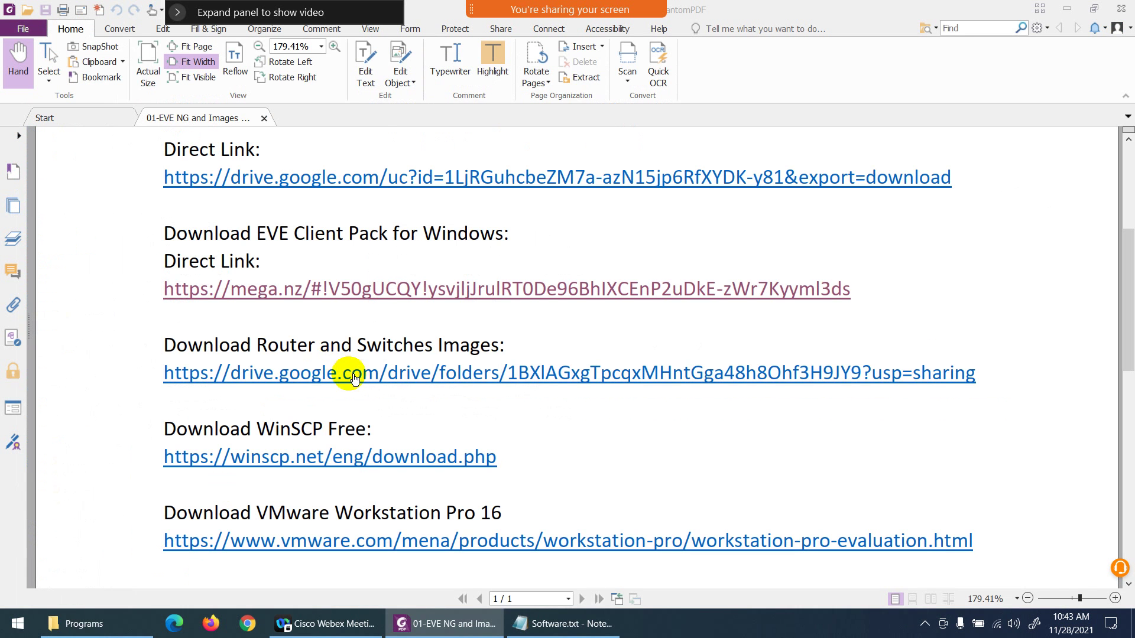
Step: Review the EVE-NG, router image, WinSCP, VMware and 7Zip download links in the PDF once more
scroll(405, 354, "down", 3)
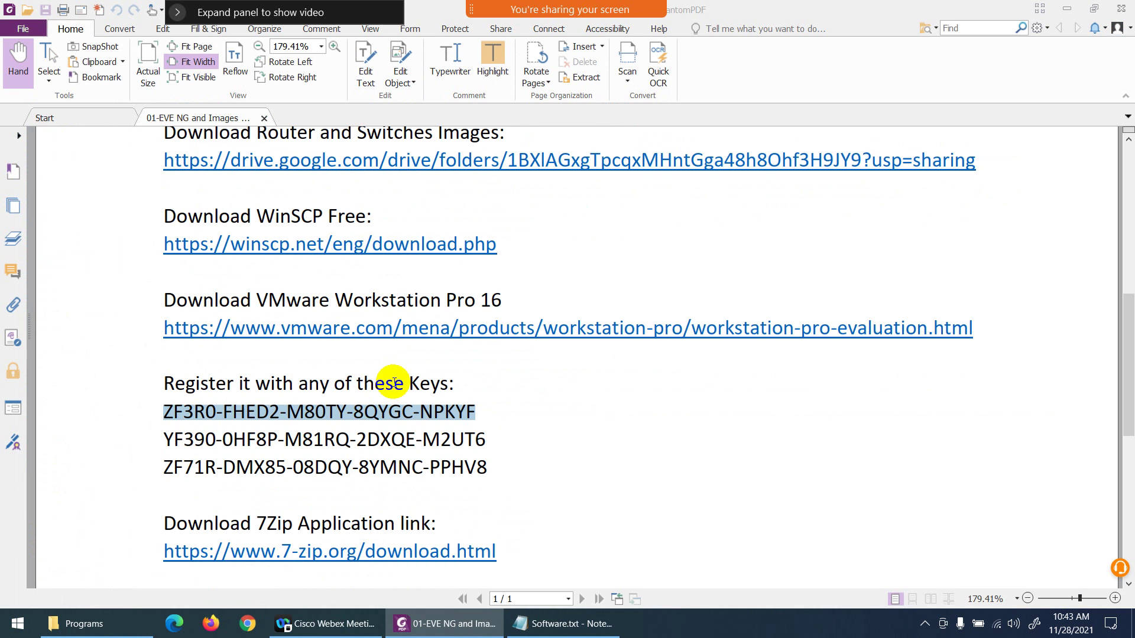
scroll(394, 383, "up", 7)
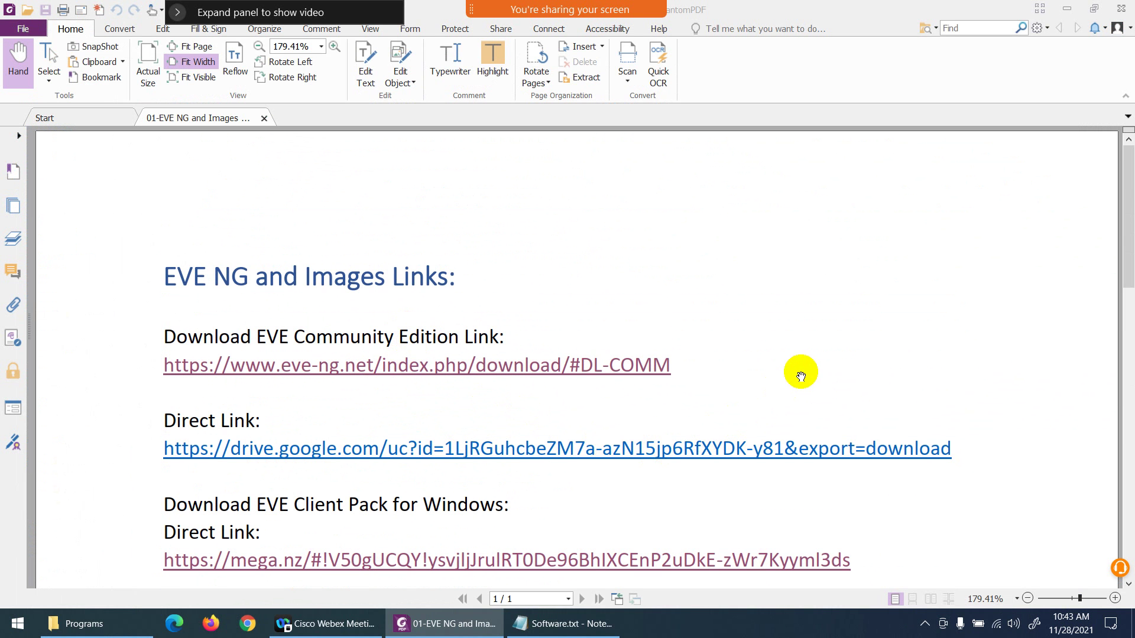
scroll(800, 373, "down", 2)
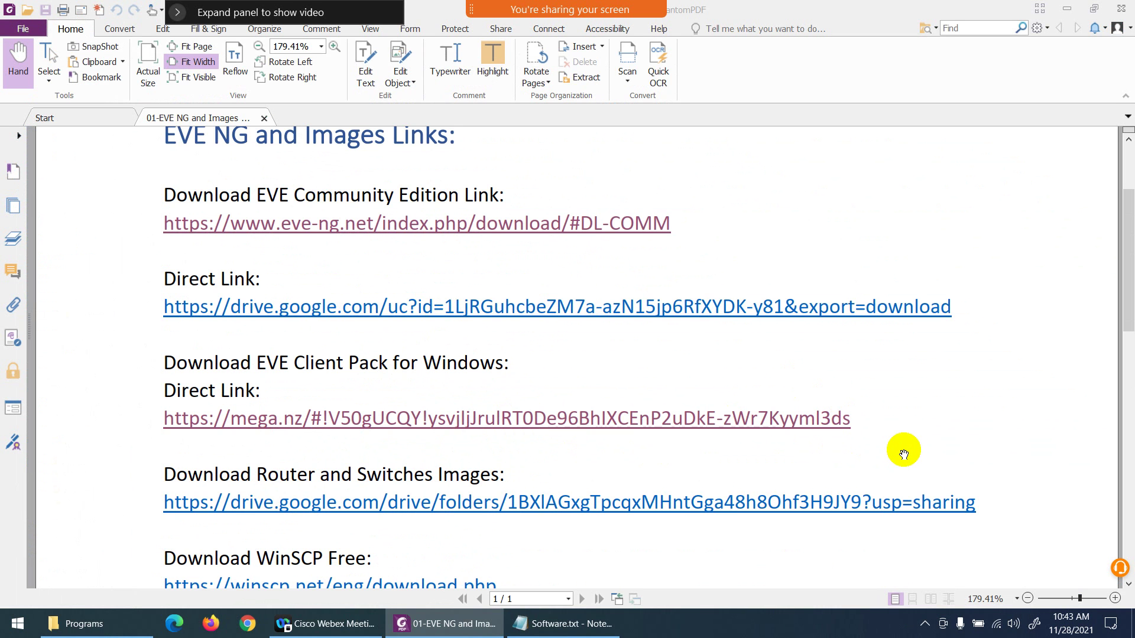